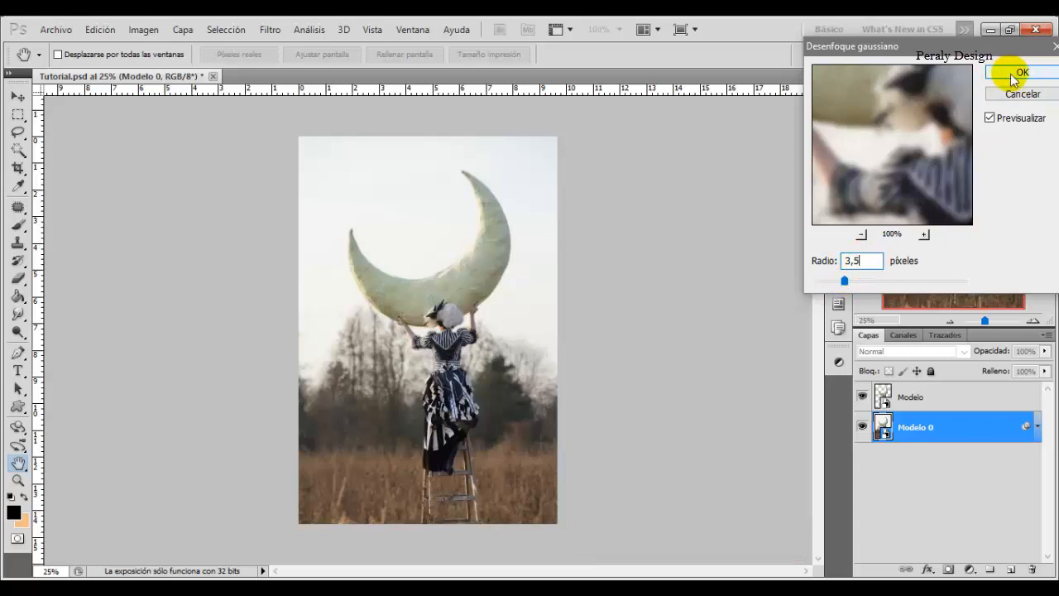
- Apply a 3.5-pixel Gaussian Blur to Modelo 0 and mask it off the foreground grass with a soft 960 px black brush
left_click(1018, 73)
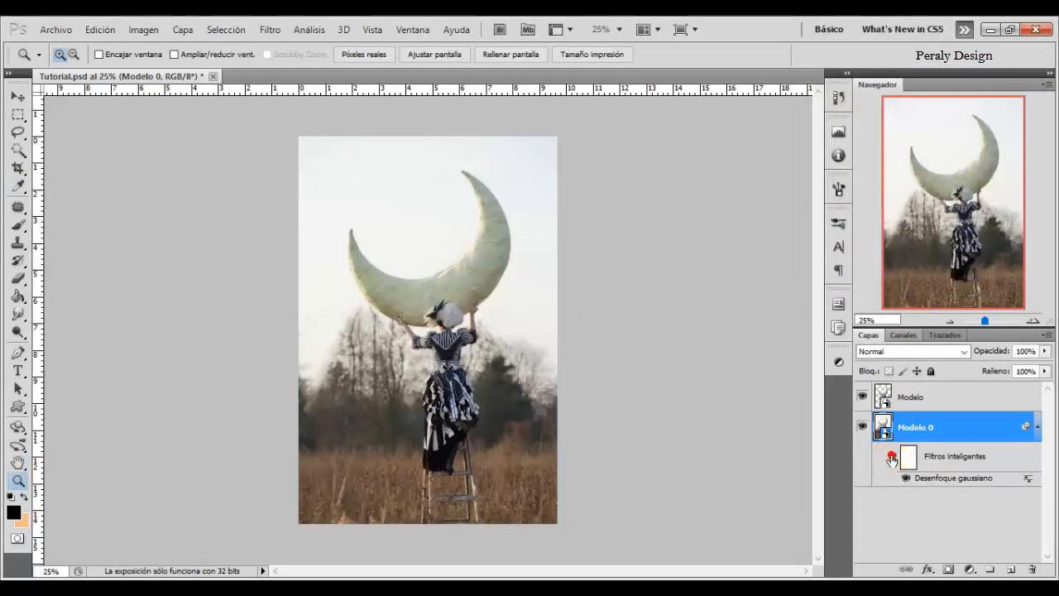
left_click(908, 460)
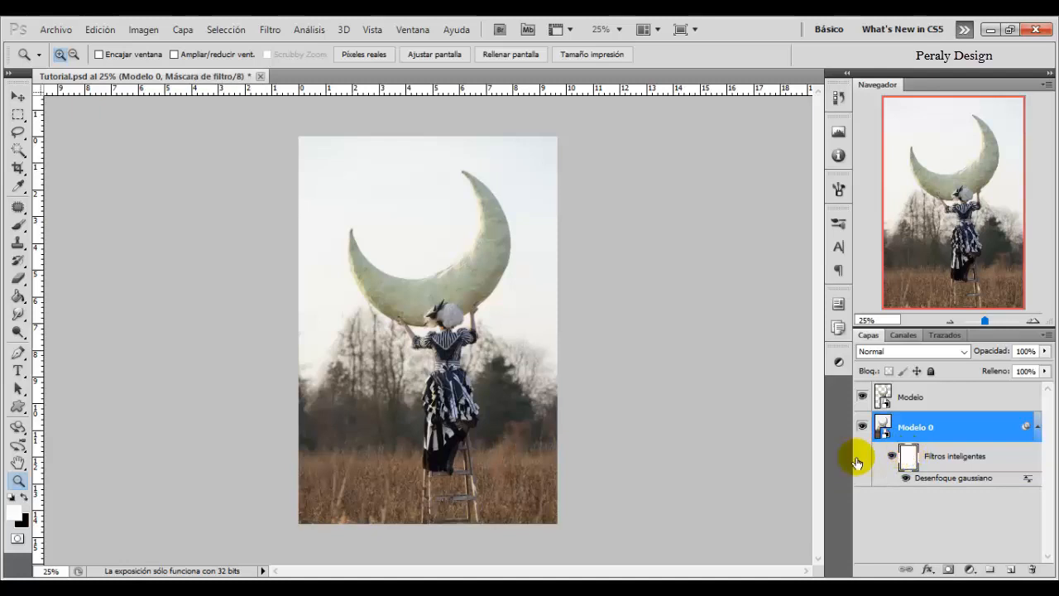
left_click(15, 229)
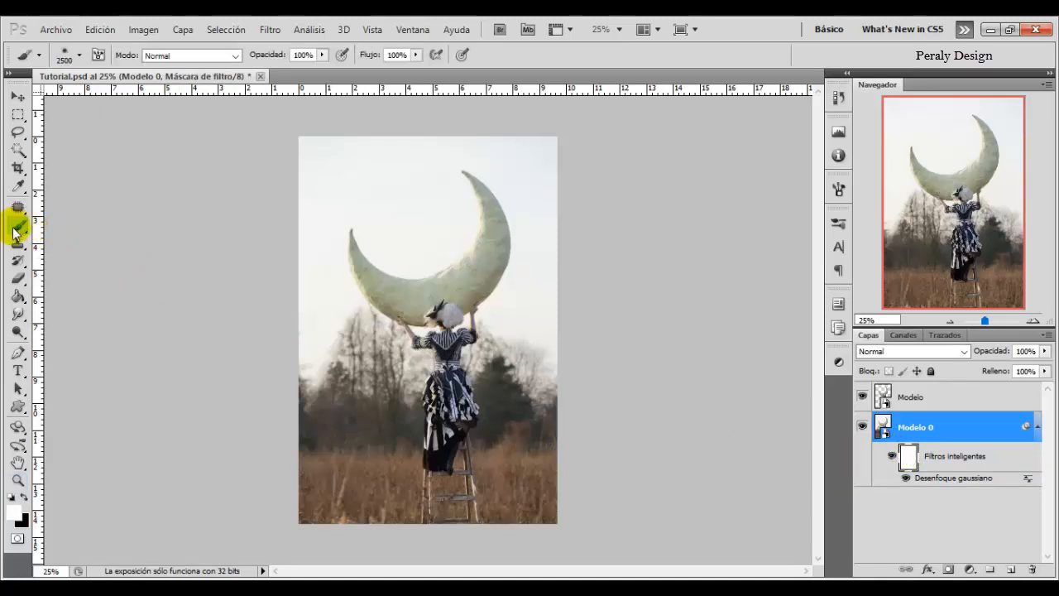
left_click(23, 496)
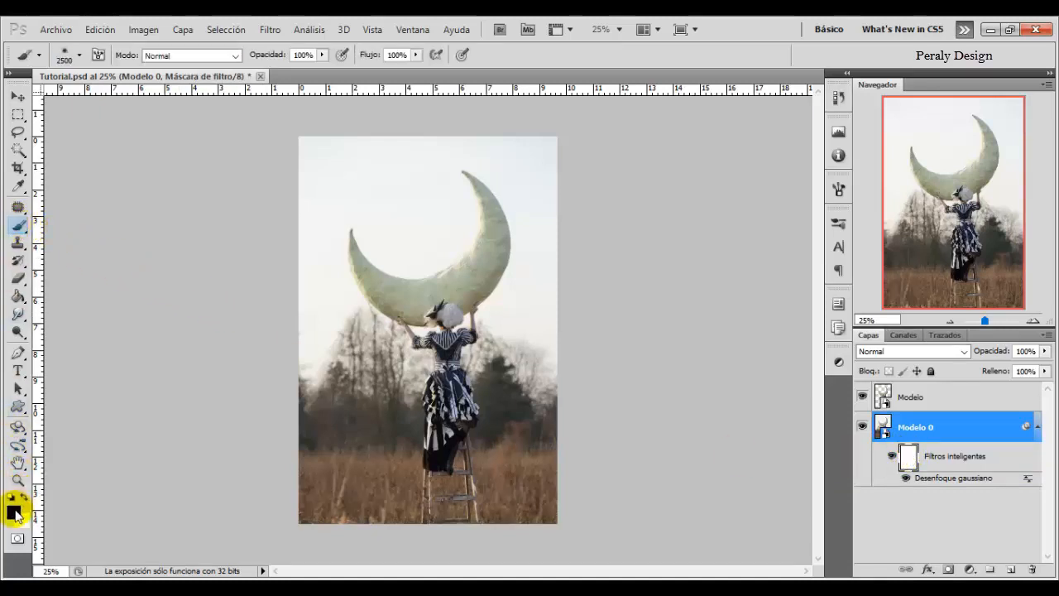
right_click(390, 379)
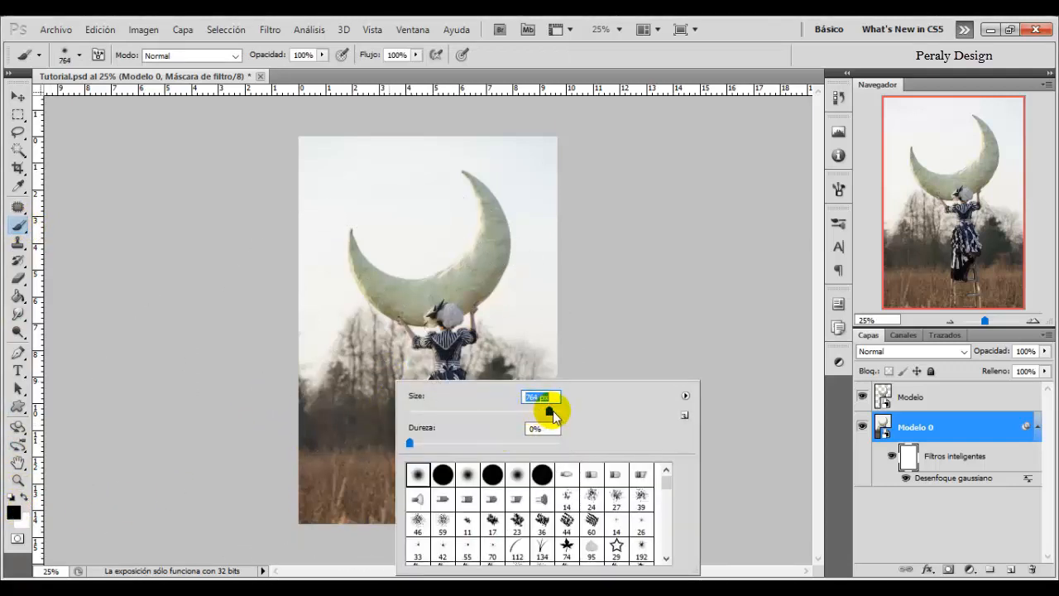
left_click_drag(553, 410, 548, 412)
left_click_drag(311, 497, 522, 494)
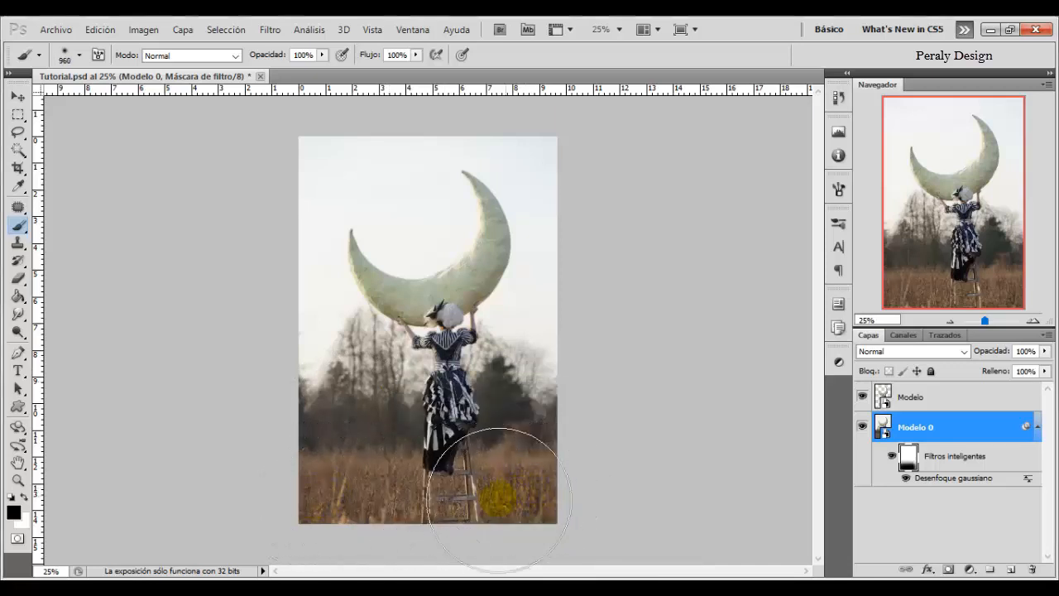
left_click(893, 455)
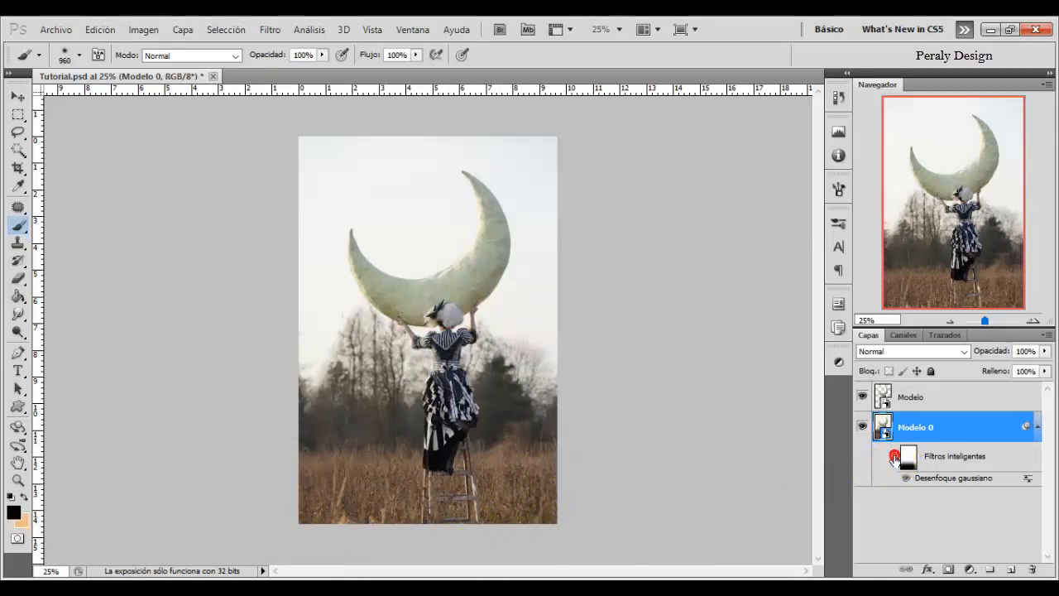
left_click(907, 458)
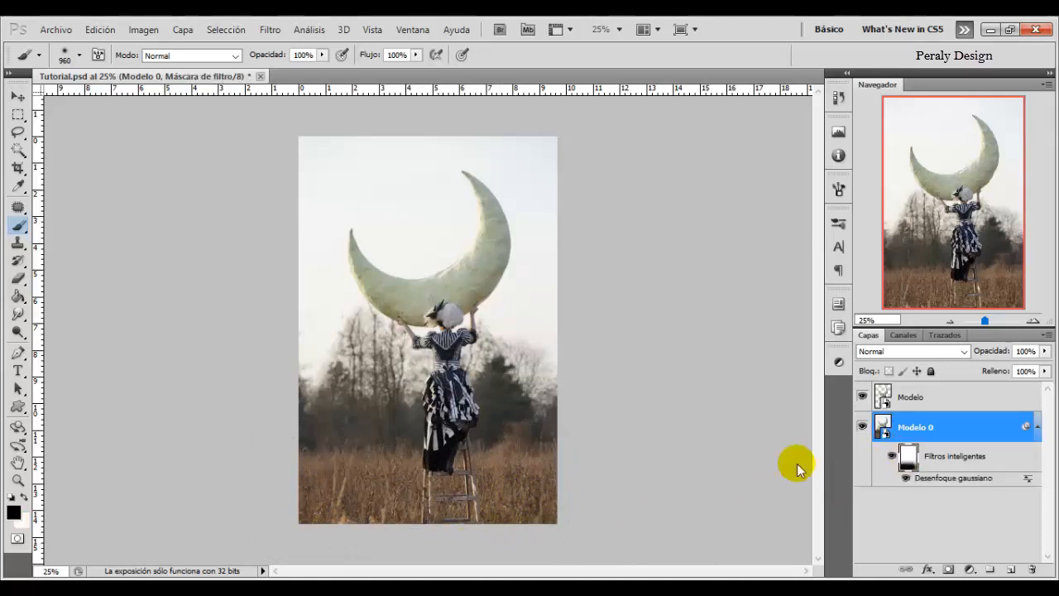
left_click_drag(355, 509, 519, 511)
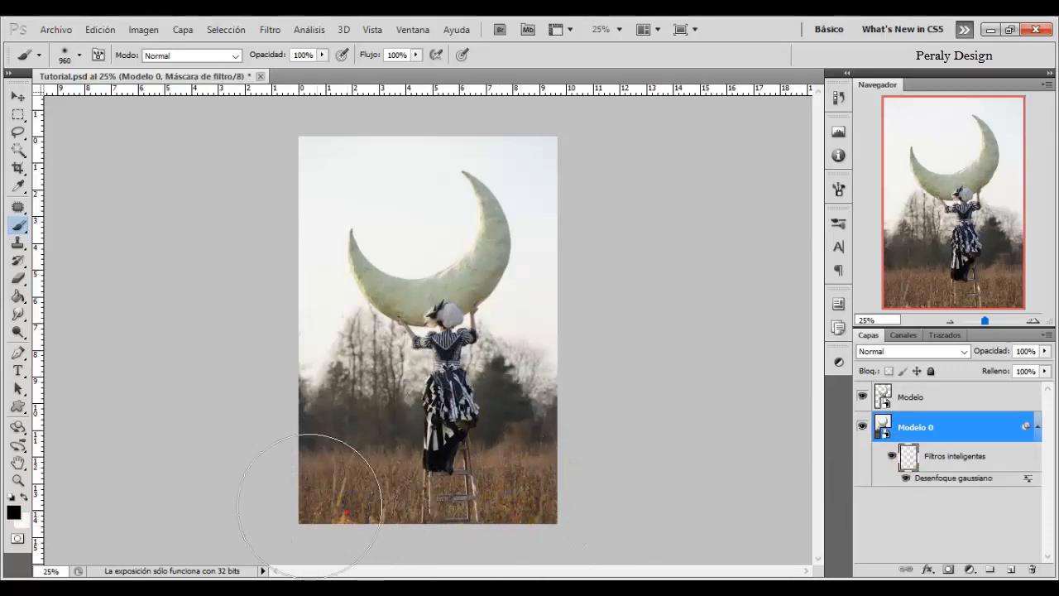
- Restore the blur at the sides of the grass on the filter mask with a soft 453 px white brush
left_click(25, 495)
right_click(469, 384)
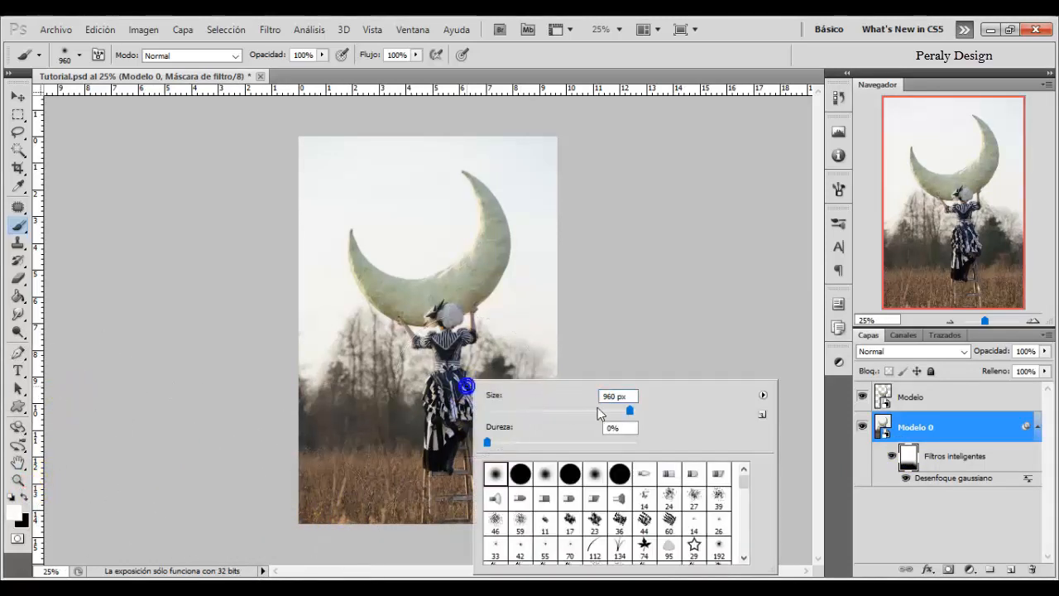
left_click_drag(621, 412, 618, 410)
key("Return")
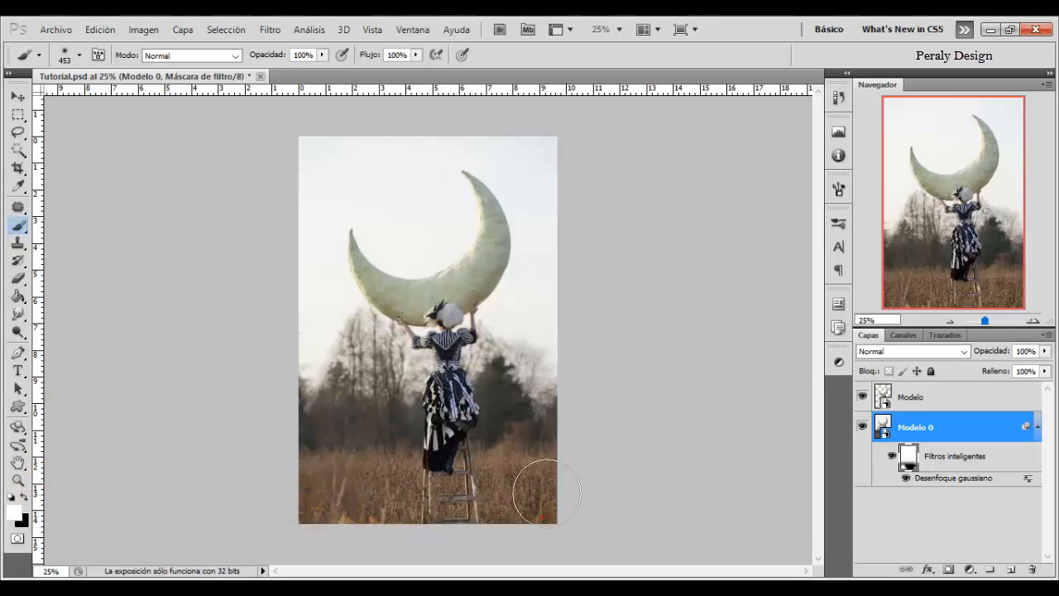
left_click(891, 461)
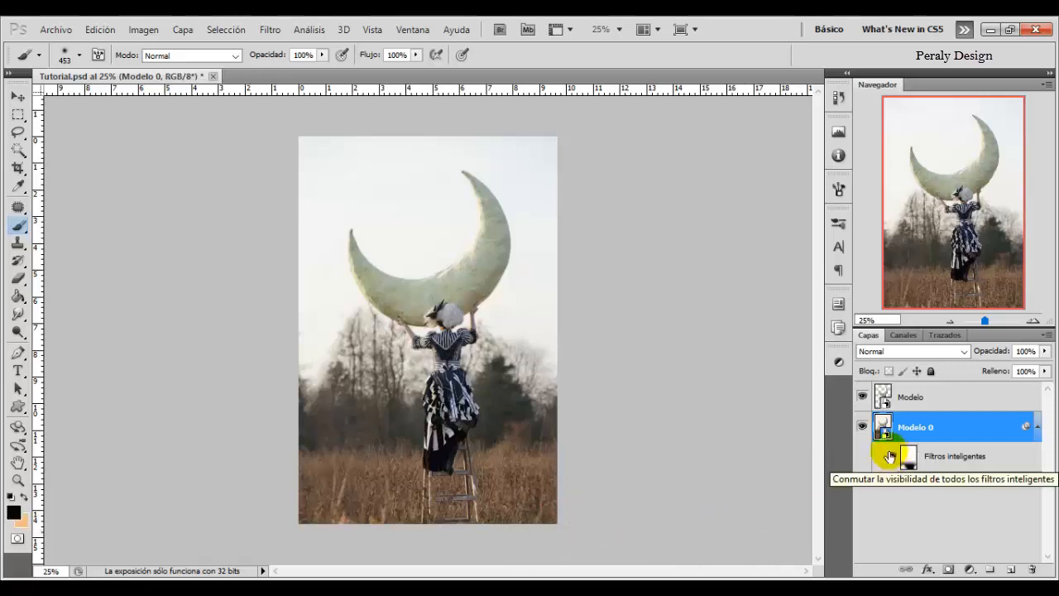
- Add a Color Balance (Equilibrio de color) adjustment layer above Modelo 0
left_click(920, 426)
left_click(970, 570)
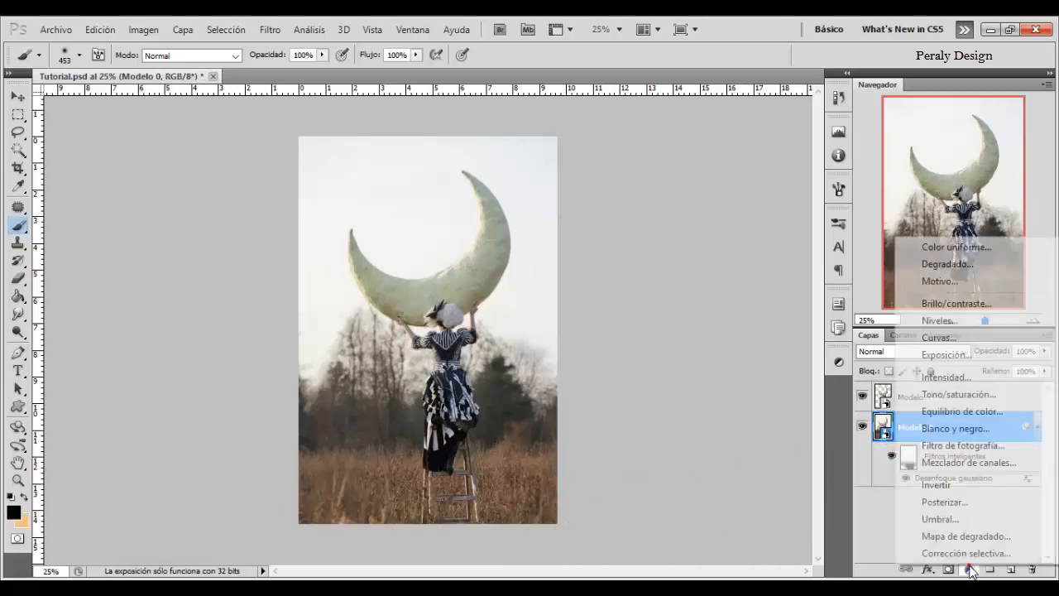
left_click(951, 411)
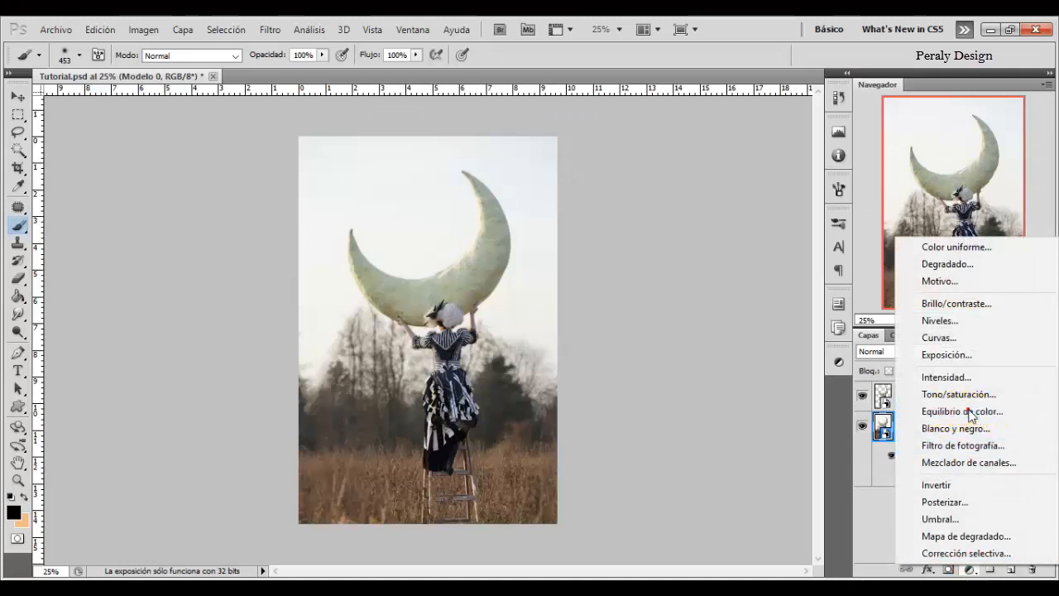
left_click(802, 474)
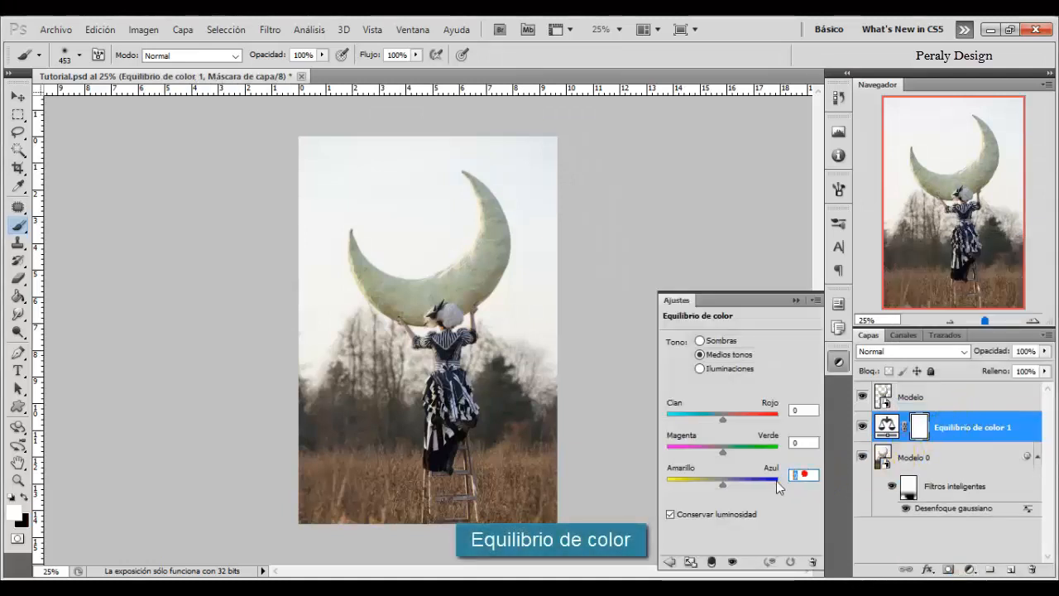
left_click(792, 298)
- Add a second Color Balance adjustment layer with midtones yellow–blue at +40 and compare the image with and without it
left_click(970, 570)
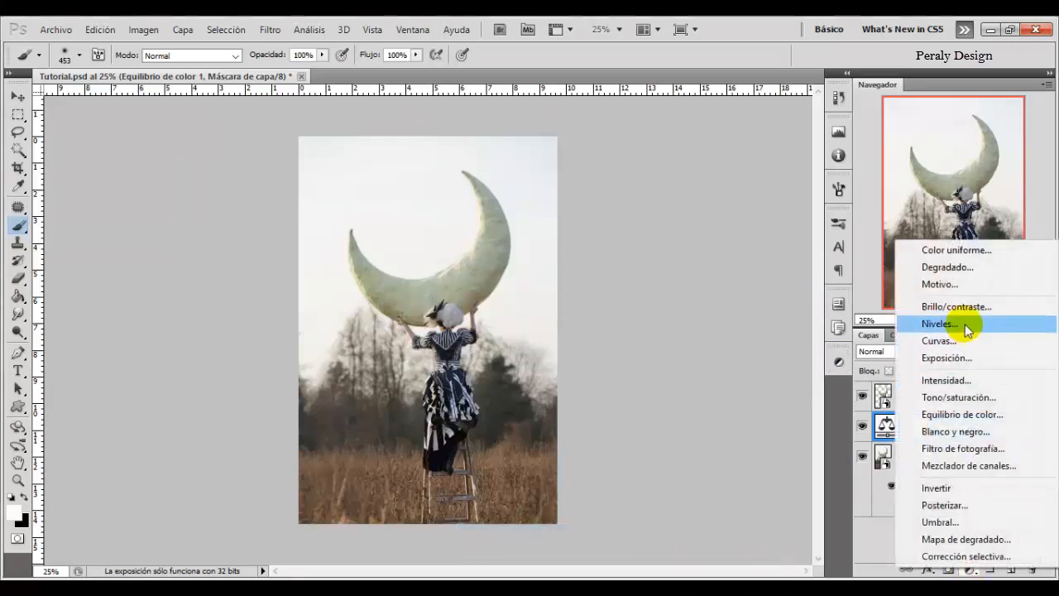
left_click(952, 414)
left_click(895, 423)
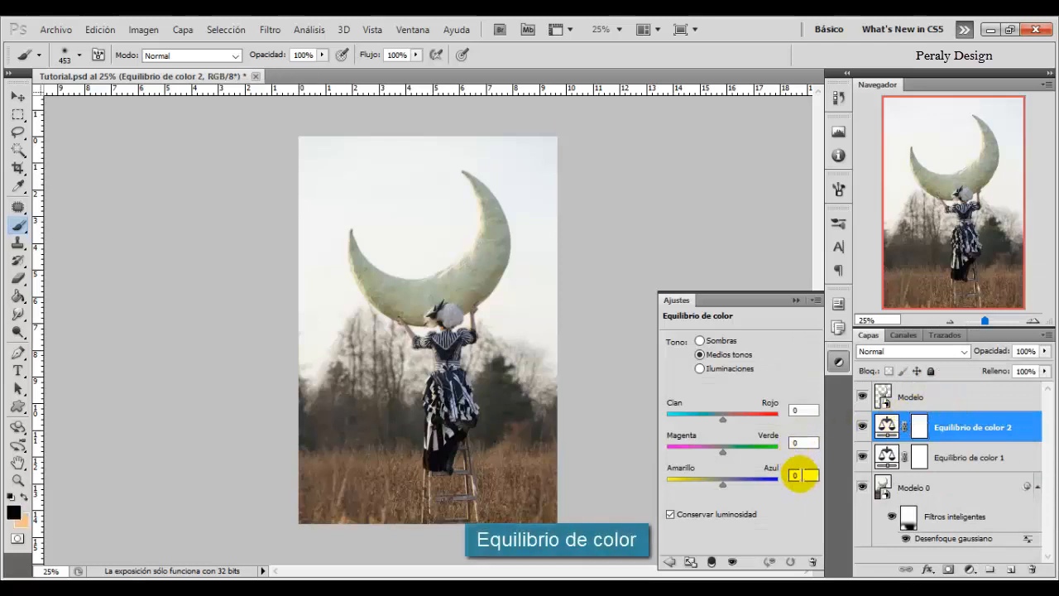
type("4")
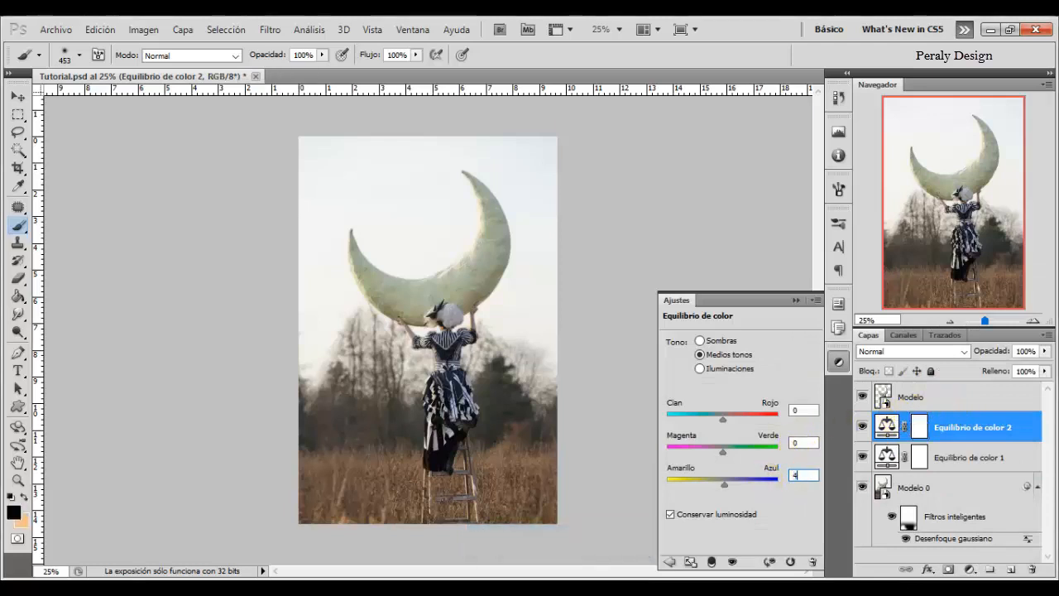
type("0")
left_click(862, 427)
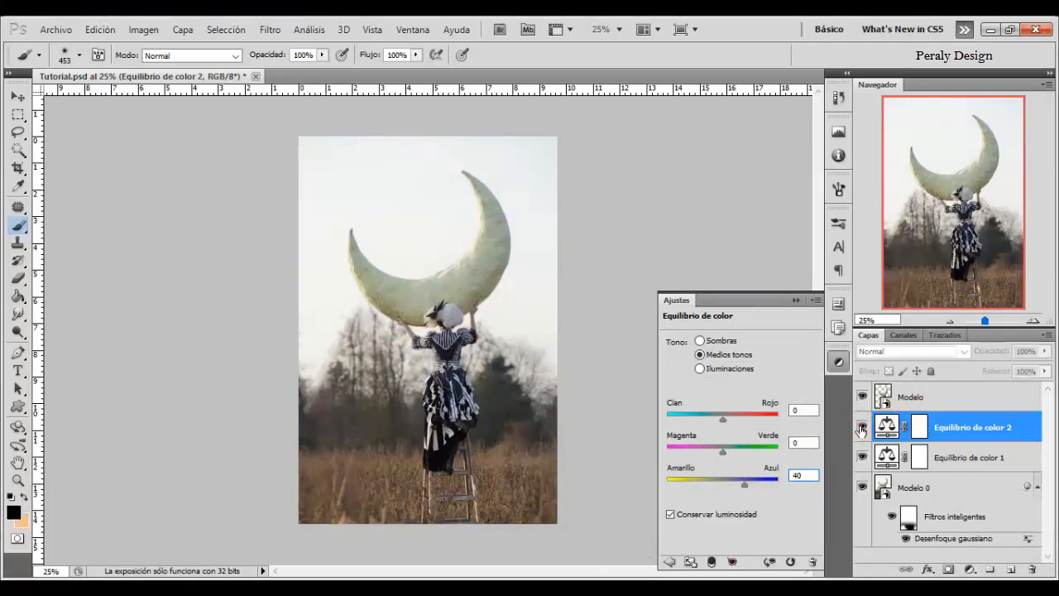
left_click(861, 427)
- Add a Curves adjustment layer and darken the background by lowering an RGB curve point to input 170, output 92
left_click(970, 569)
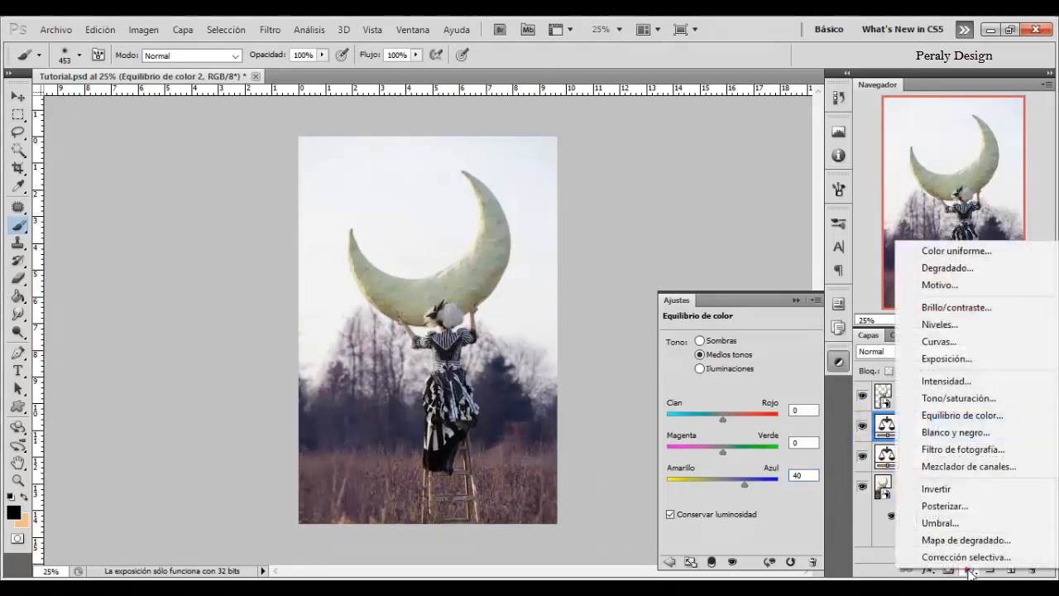
left_click(926, 342)
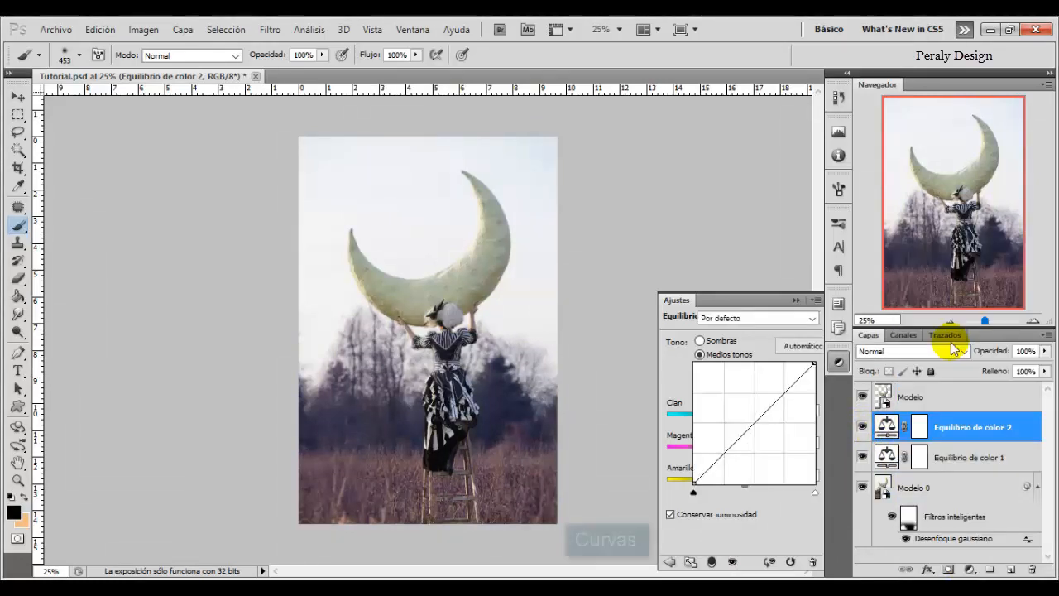
left_click_drag(757, 420, 774, 443)
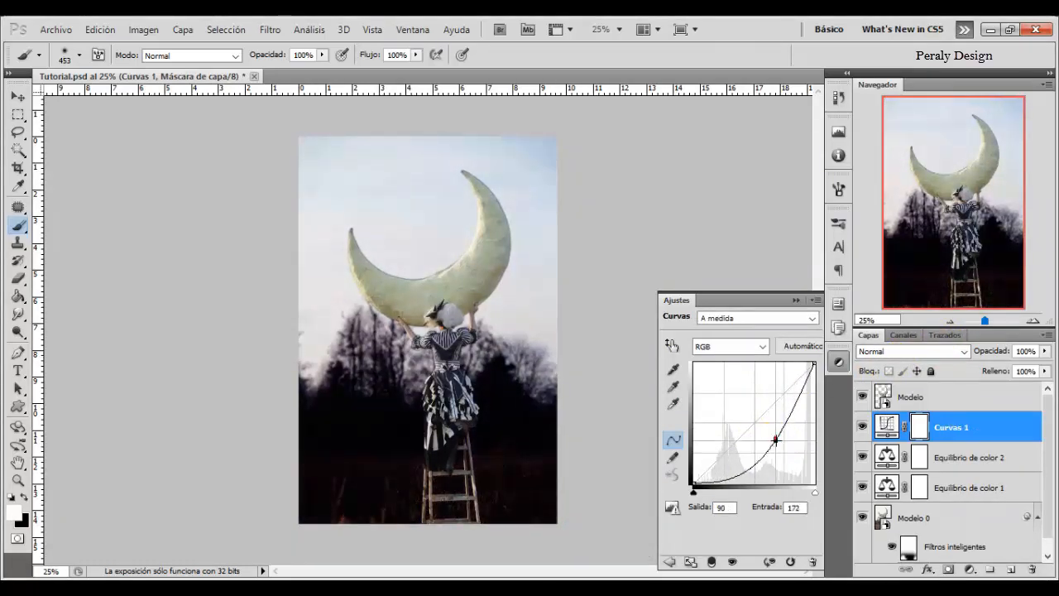
left_click(861, 427)
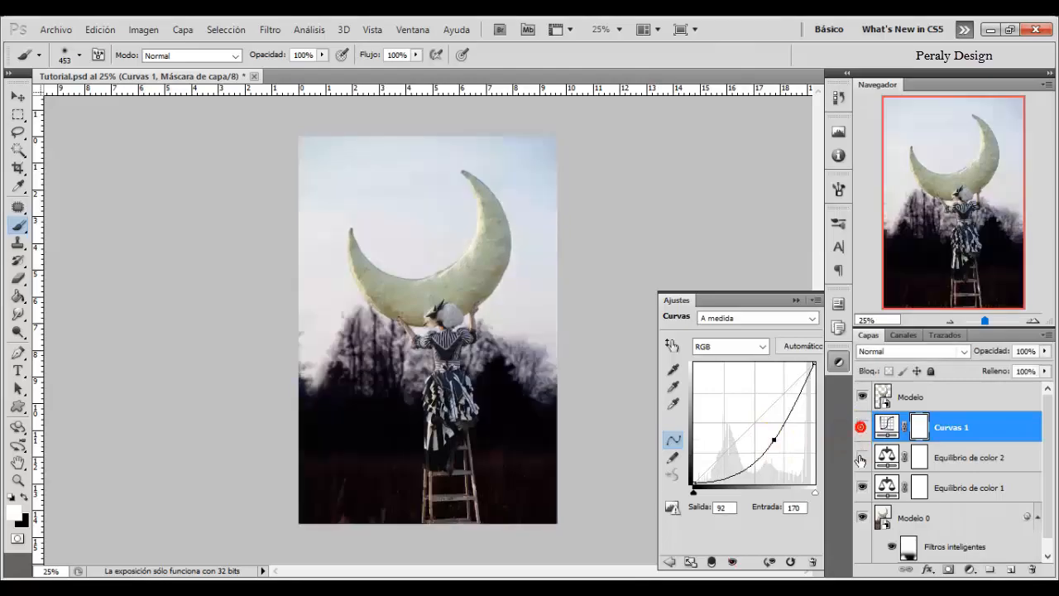
left_click(860, 460)
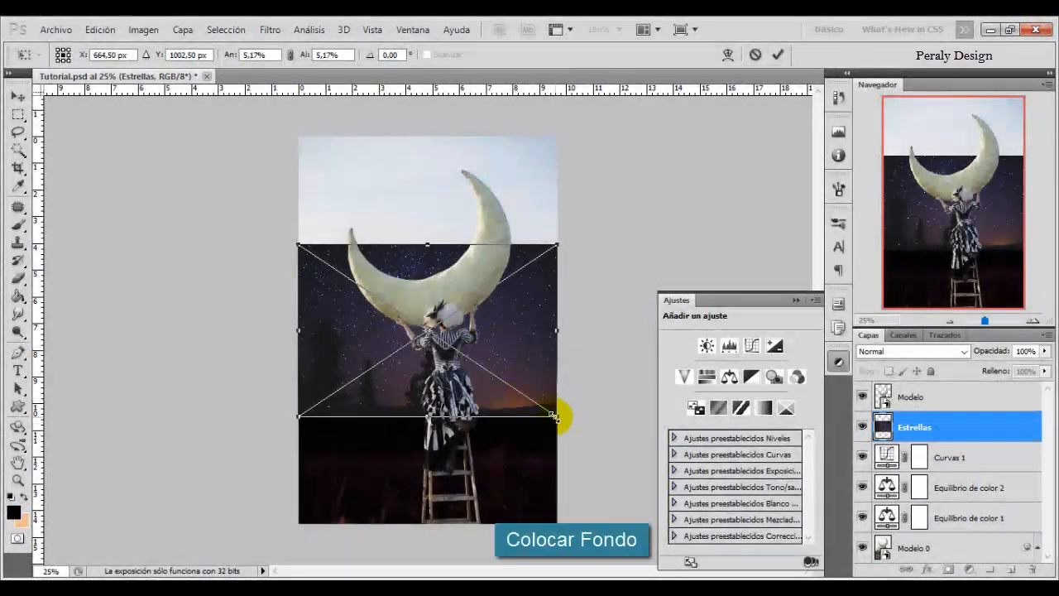
- Scale the placed Estrellas image to about 12.4% and position it at about X -251.5 px, Y 1058.5 px
left_click_drag(554, 416, 725, 551)
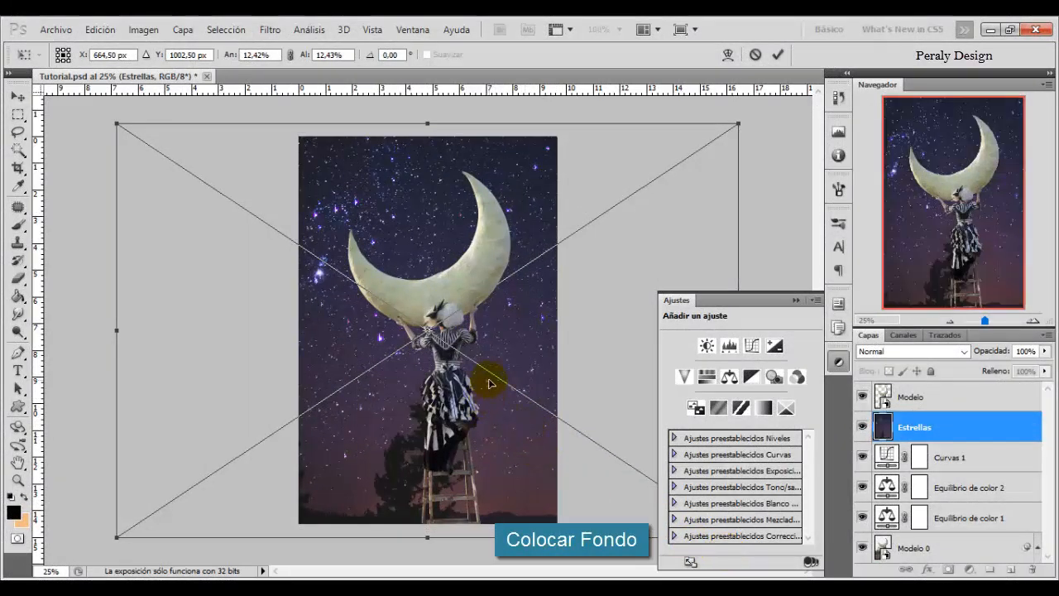
left_click_drag(489, 383, 454, 354)
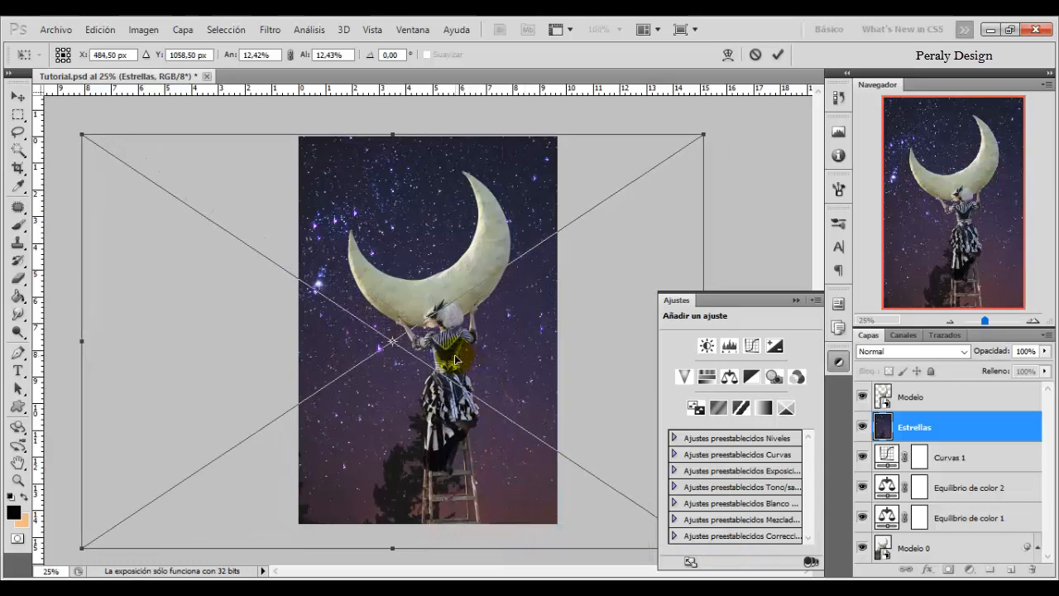
key("Left")
key("Left")
key("Left")
key("Left")
key("Left")
key("Left")
key("Left")
key("Left")
key("Left")
key("Left")
key("Left")
key("Left")
key("Left")
key("Left")
key("Left")
key("Left")
key("Left")
key("Left")
key("Left")
key("Left")
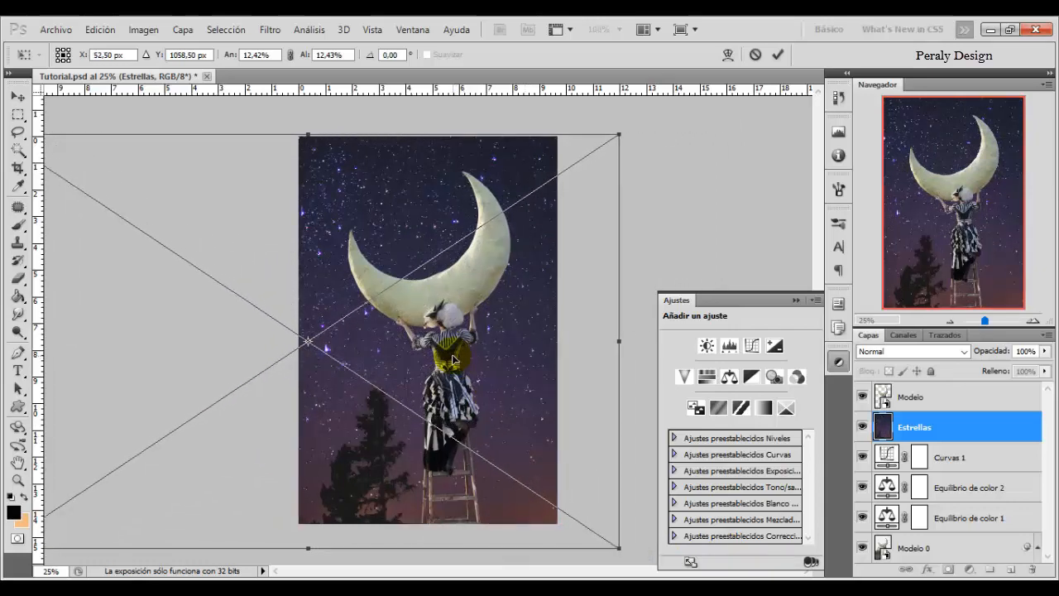
key("Left")
key("Left")
key("Left")
key("Left")
key("Left")
key("Left")
key("Left")
key("Left")
key("Left")
key("Left")
key("Left")
key("Left")
key("Left")
key("Left")
key("Left")
key("Left")
key("Left")
key("Left")
key("Left")
key("Left")
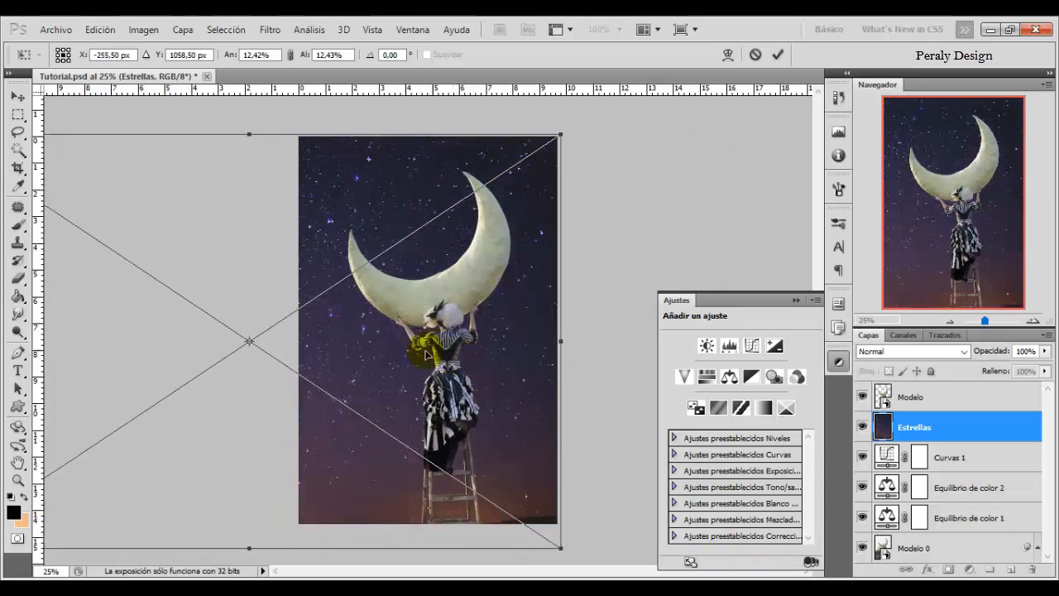
key("Right")
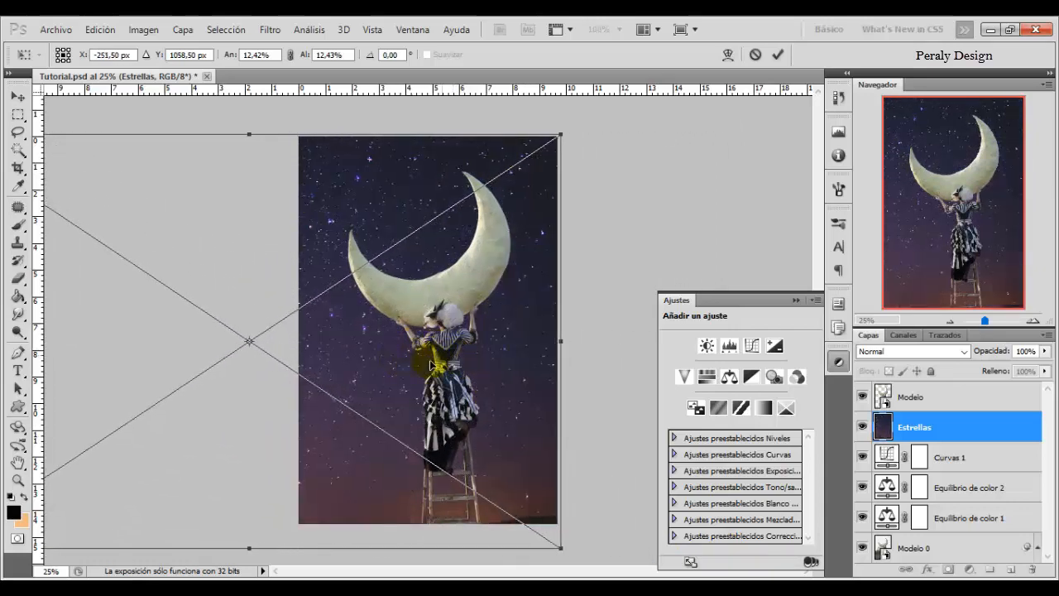
left_click(778, 56)
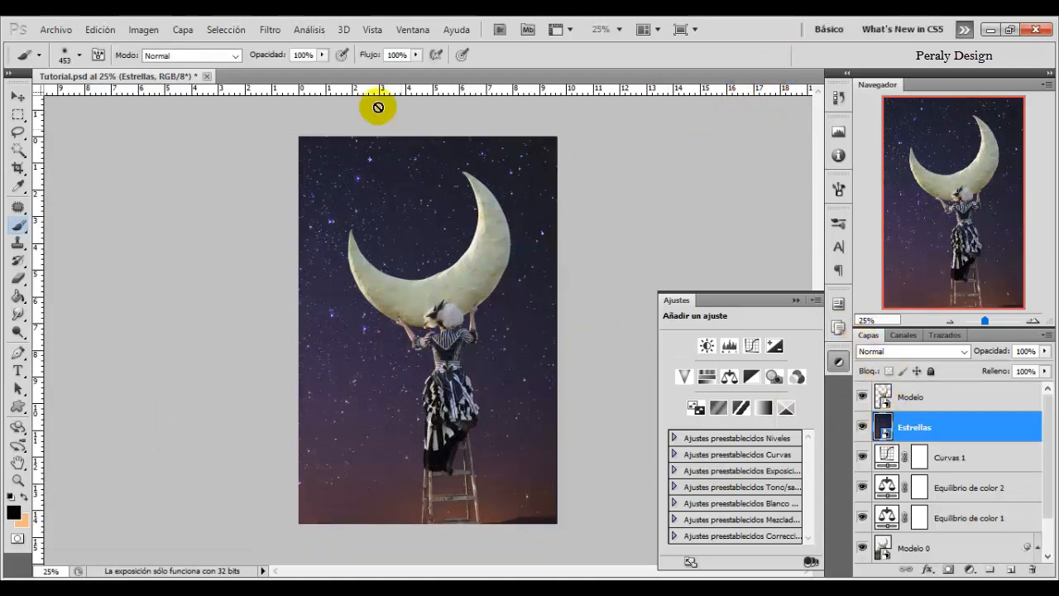
- Apply a Gaussian Blur with a 1.5-pixel radius to the Estrellas layer
left_click(269, 29)
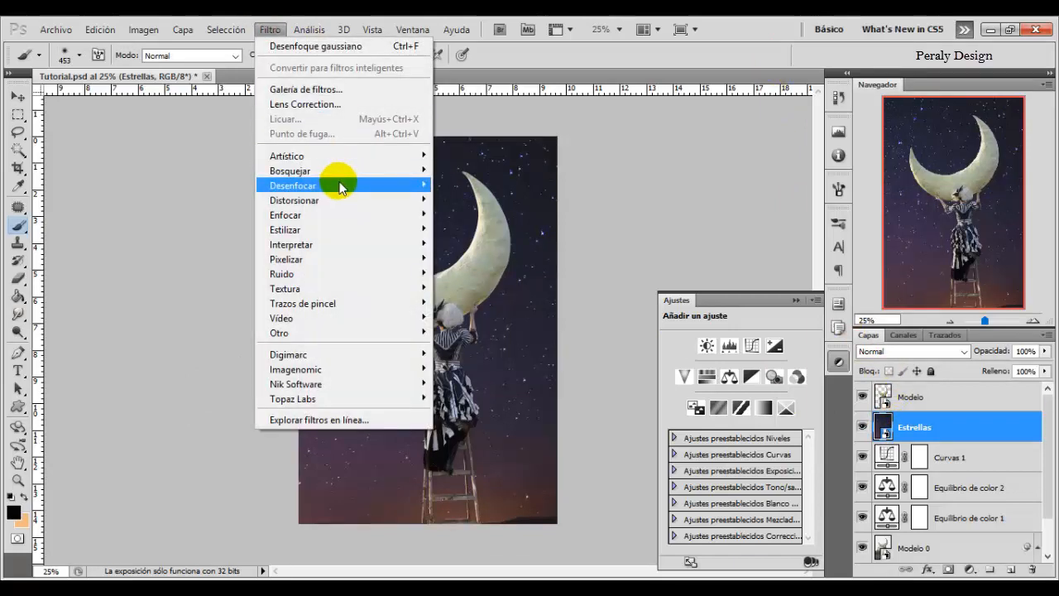
mouse_move(341, 187)
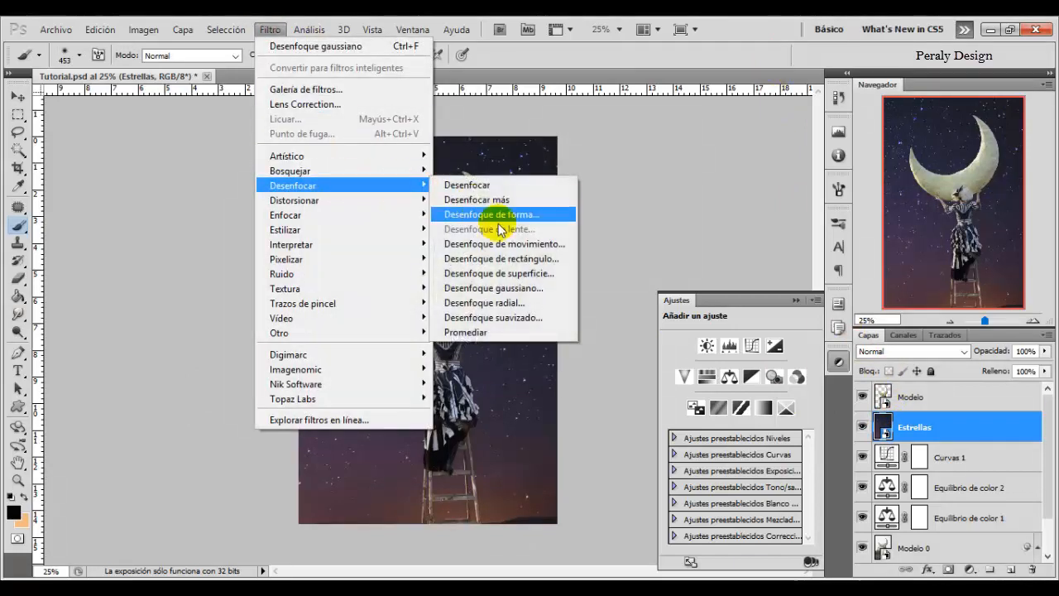
left_click(540, 295)
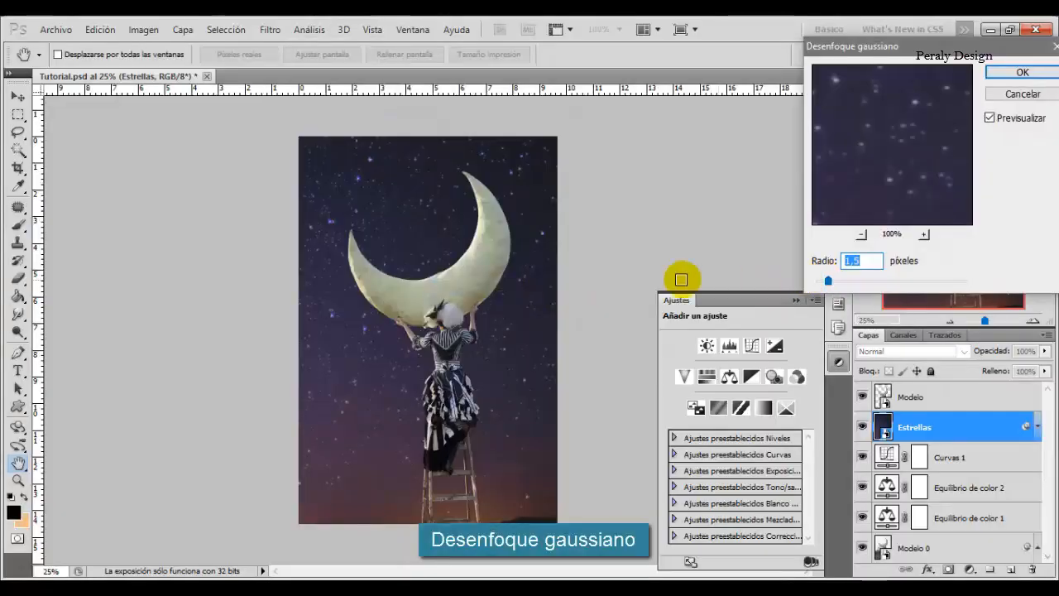
left_click(1022, 73)
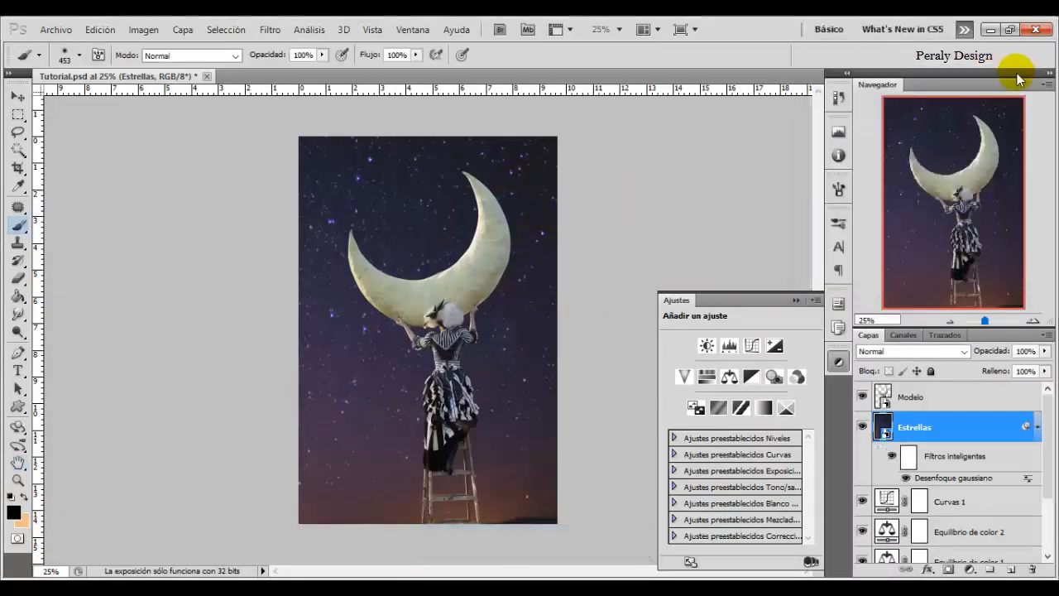
- Add a layer mask to the Modelo layer
left_click(884, 400)
left_click(908, 399)
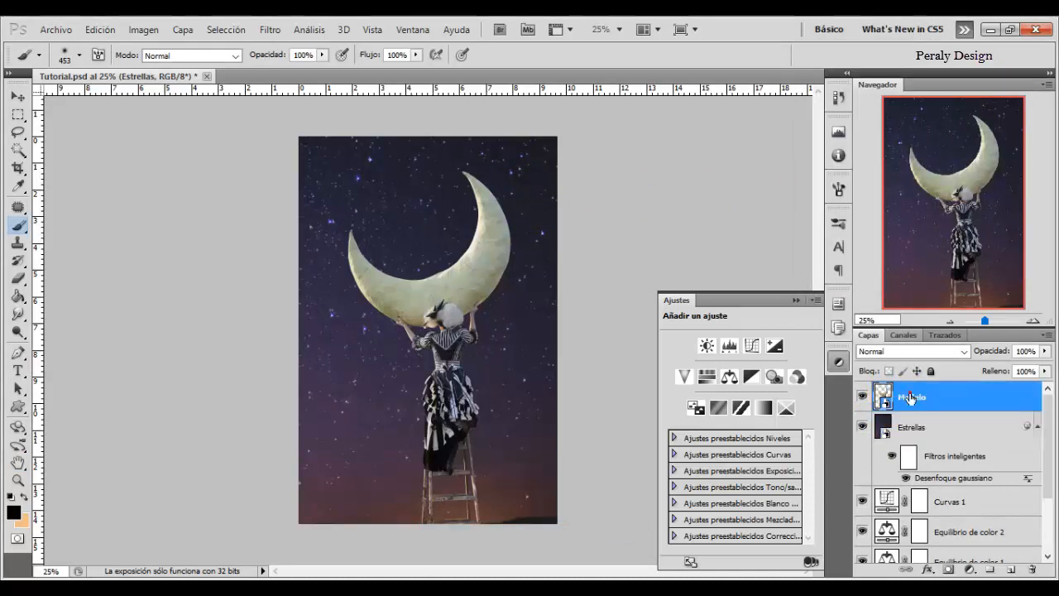
left_click(947, 570)
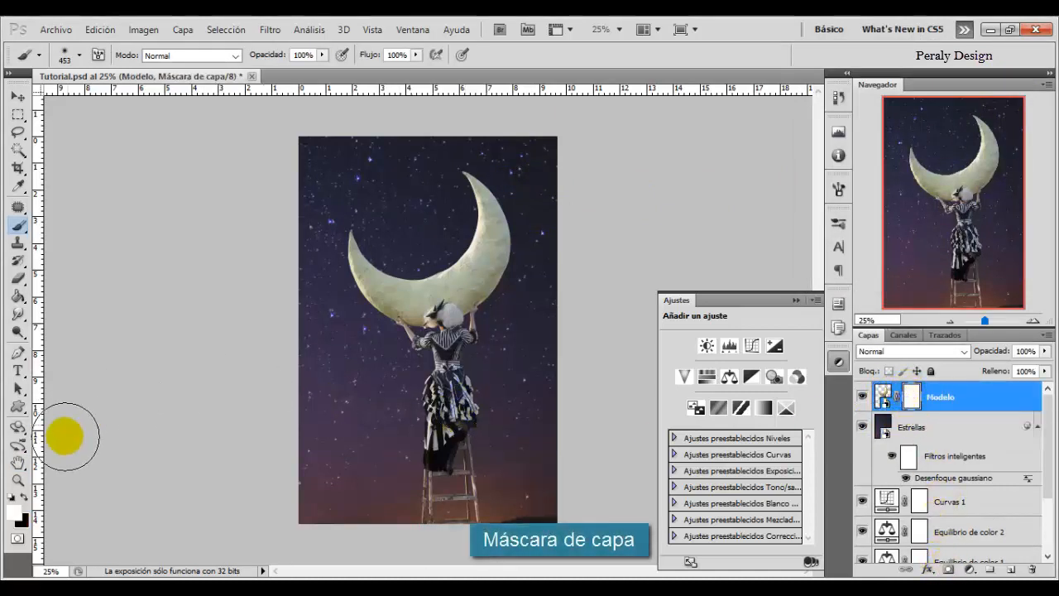
- Make the lace on the woman's right cuff semi-transparent on the Modelo mask with a black 12 px brush, 46% hardness, 20% opacity
left_click(18, 479)
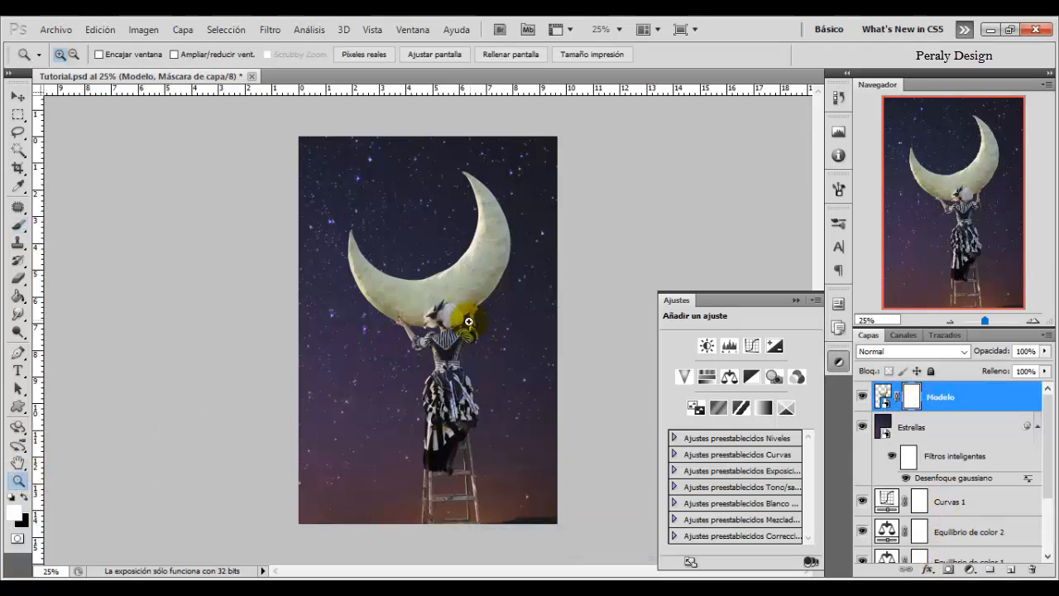
left_click_drag(470, 325, 486, 359)
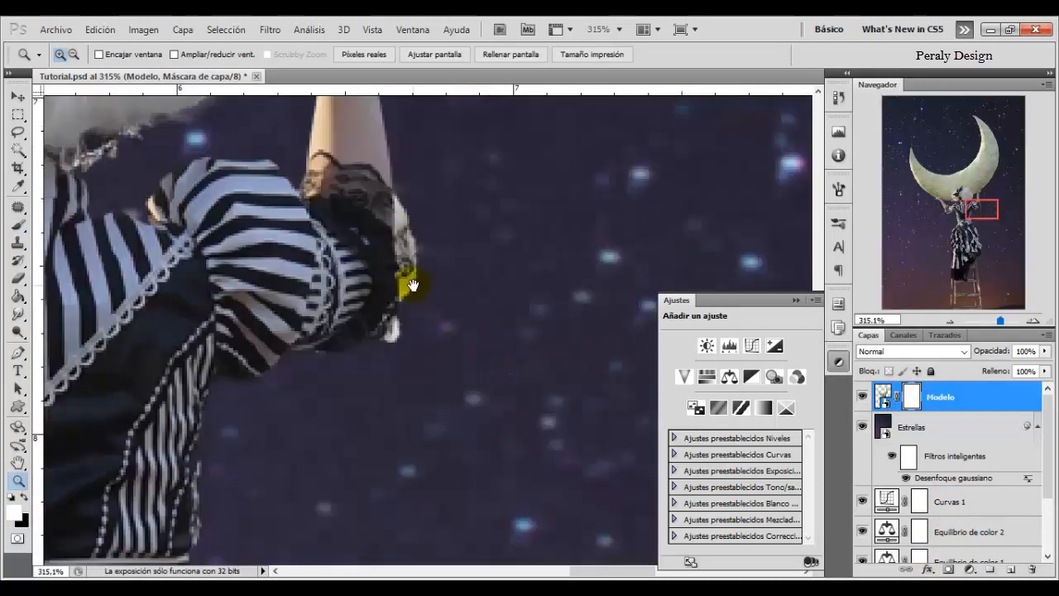
left_click_drag(412, 285, 414, 332)
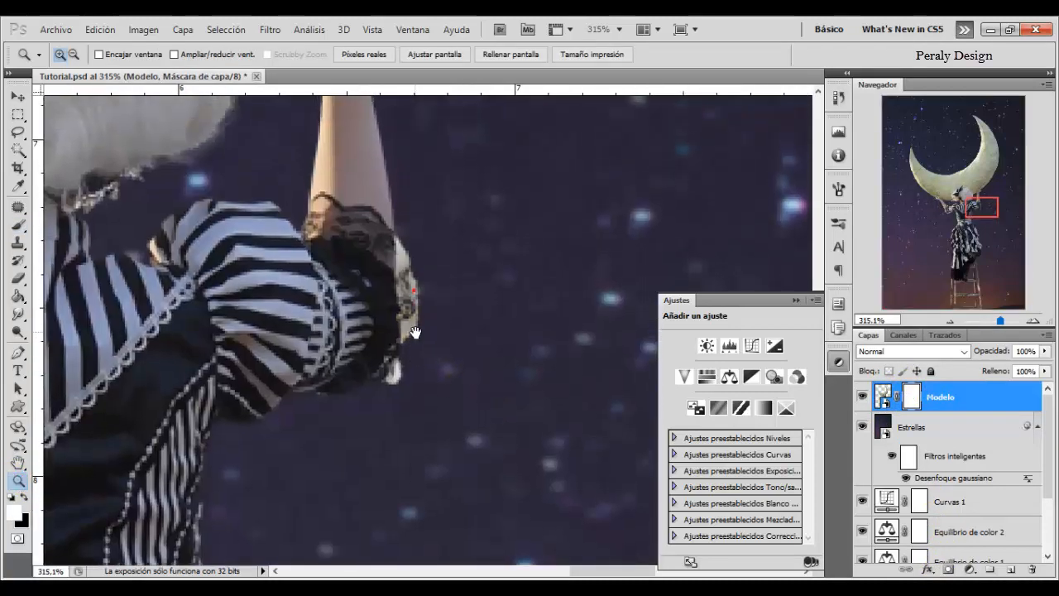
left_click(19, 226)
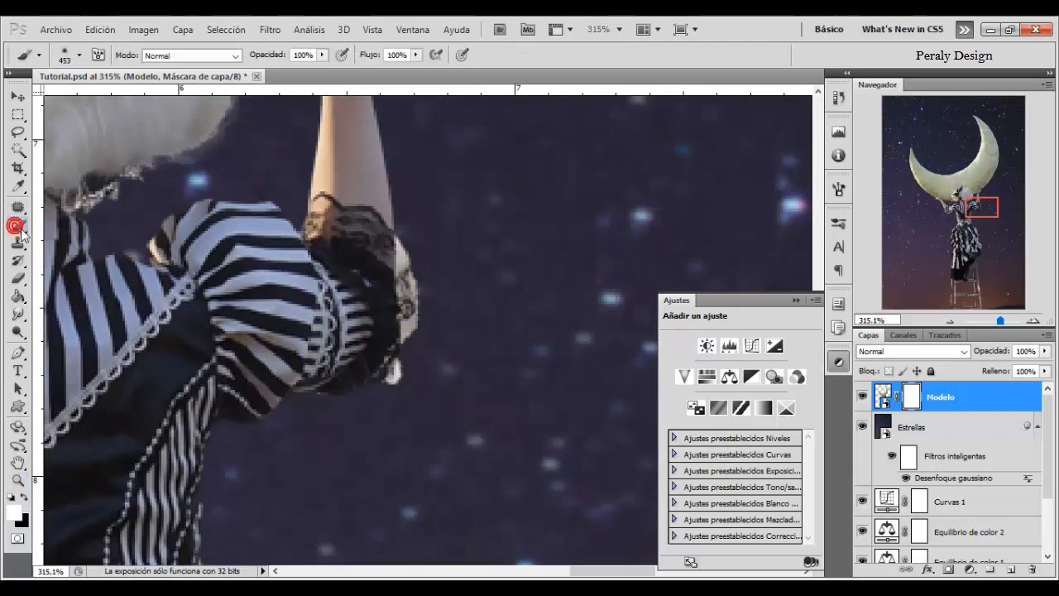
left_click(11, 496)
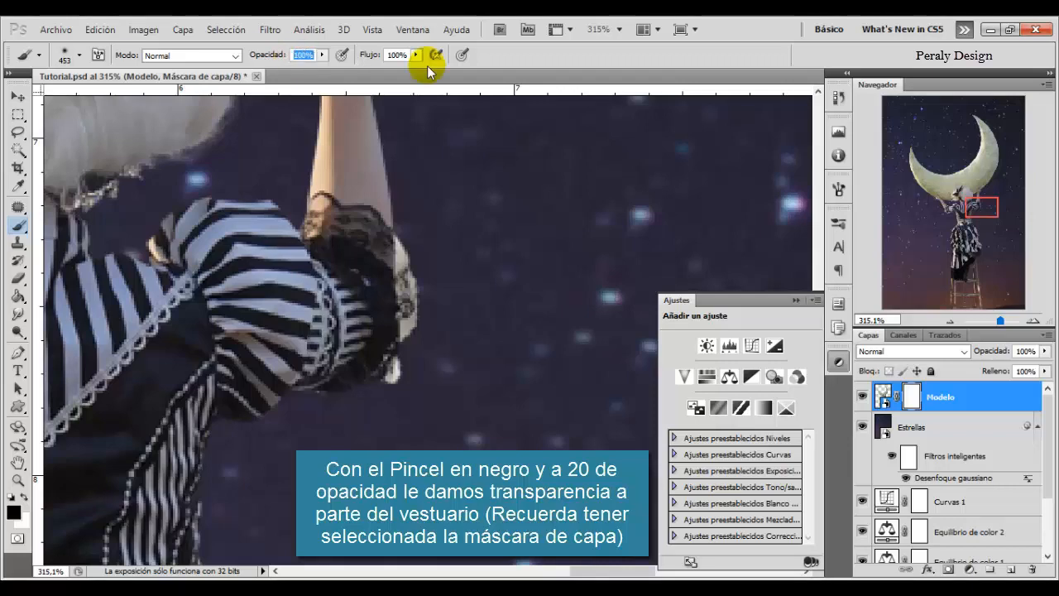
type("20")
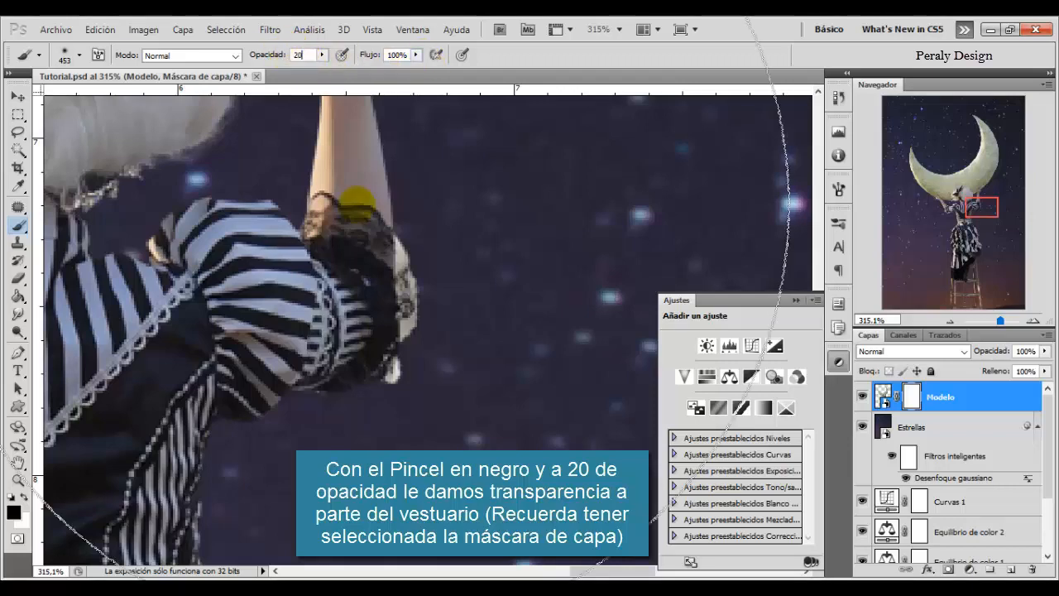
right_click(397, 235)
left_click(432, 269)
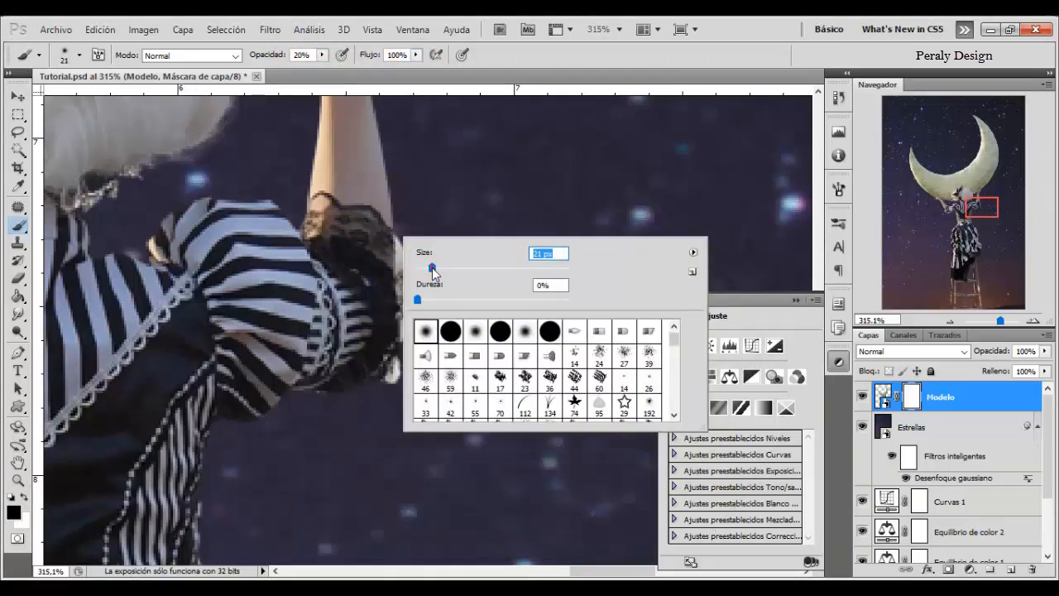
left_click(527, 57)
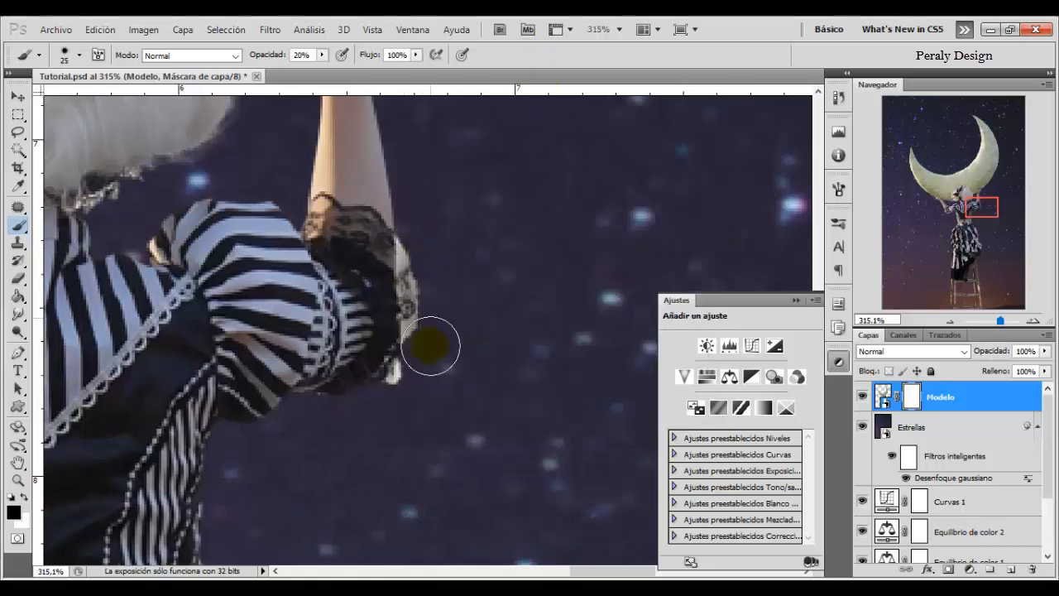
right_click(459, 296)
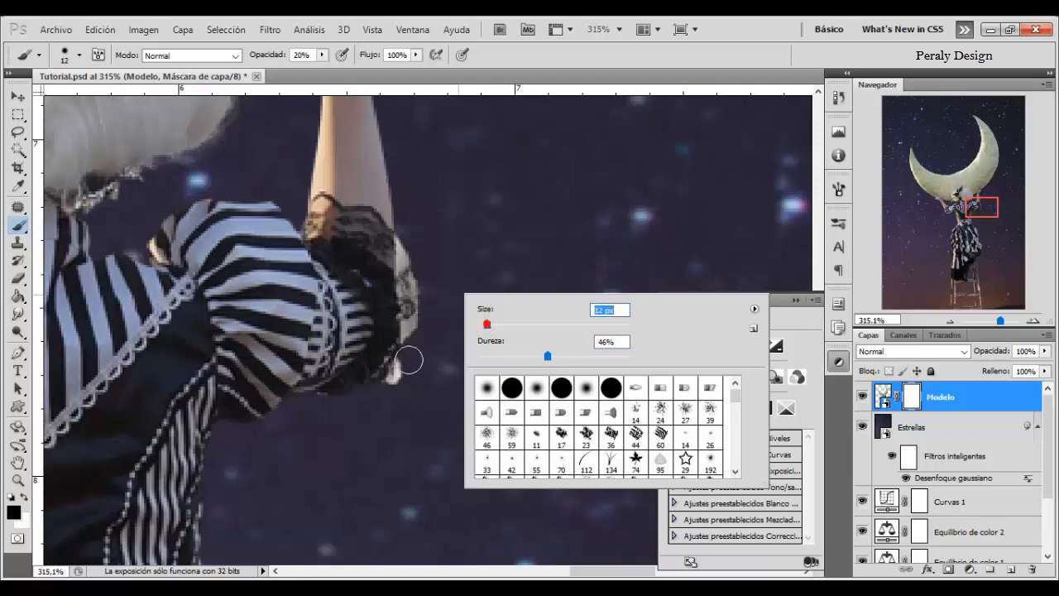
key("Return")
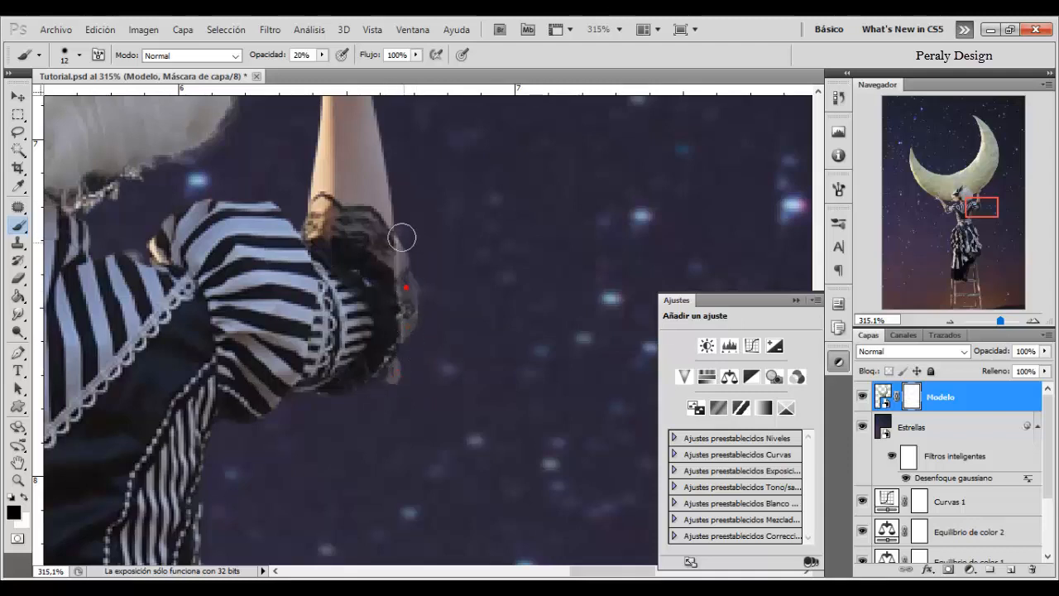
- Paint the Modelo mask over the lace of the woman's left cuff and the pale patch beneath her hat to make them semi-transparent
left_click_drag(969, 211, 933, 214)
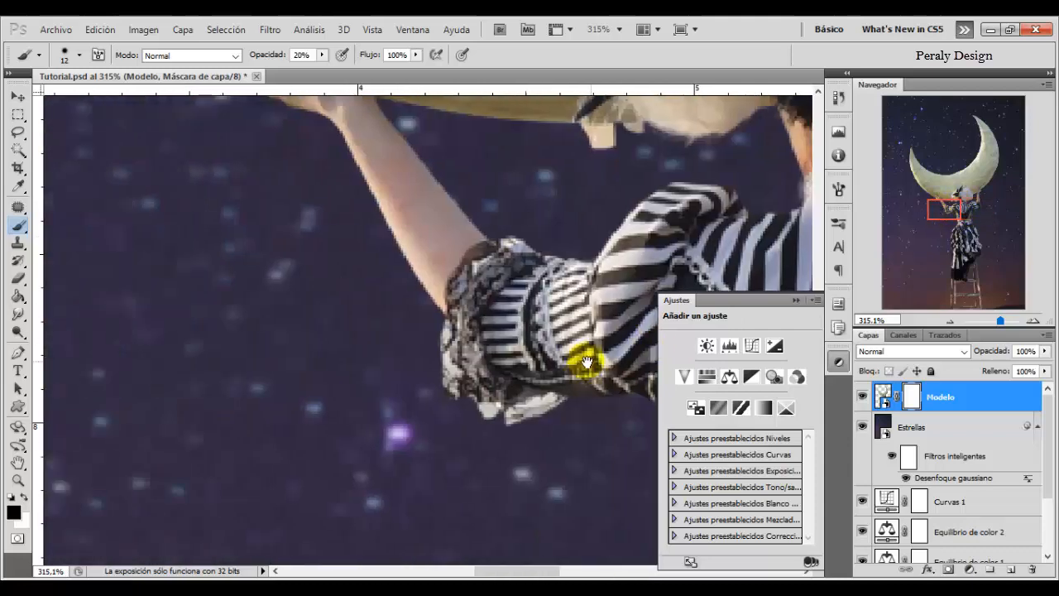
left_click_drag(515, 385, 451, 397)
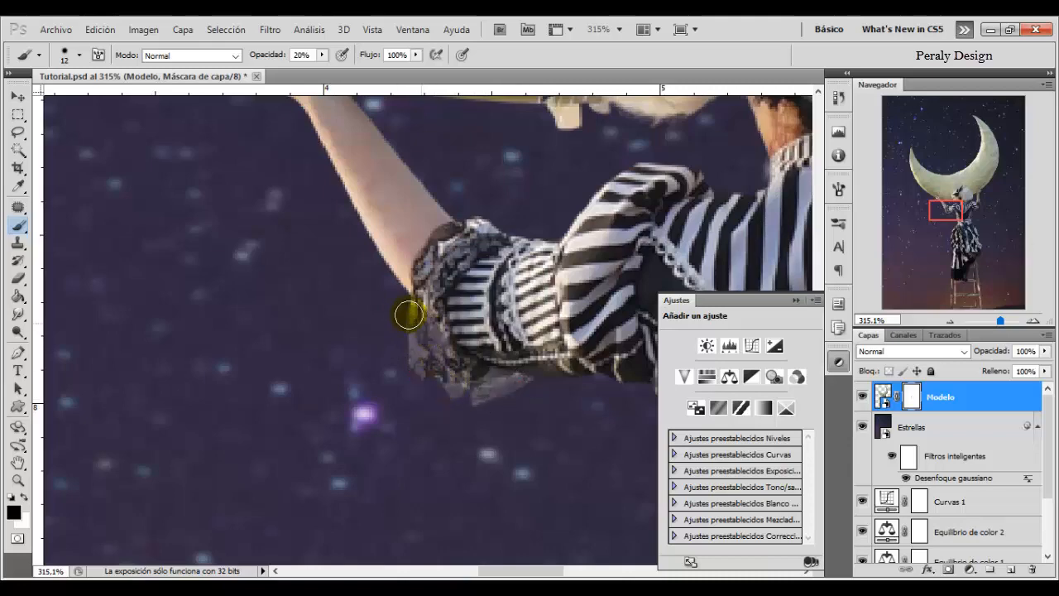
left_click_drag(465, 292, 388, 411)
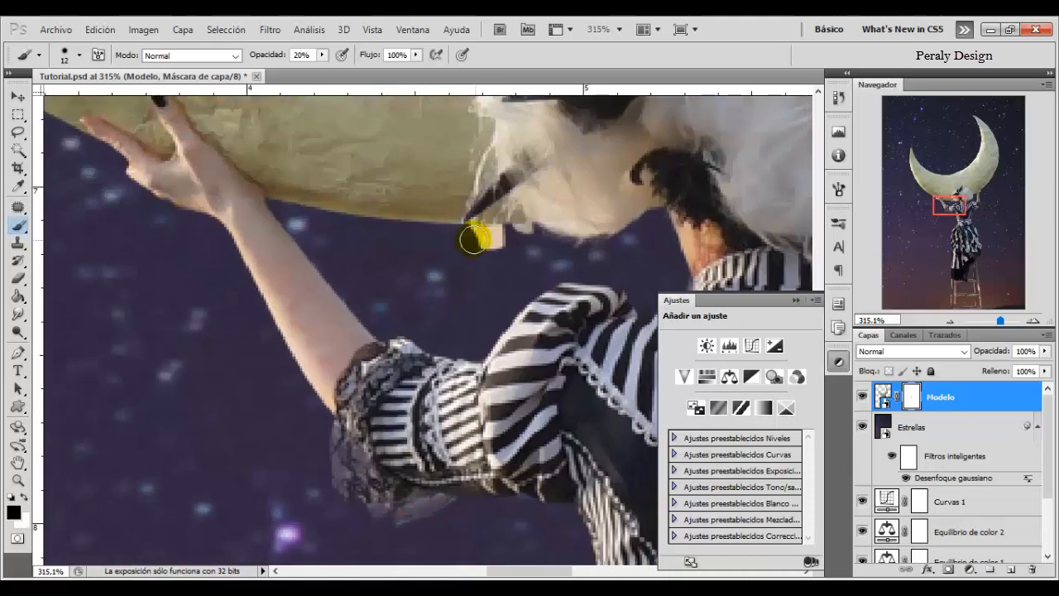
mouse_move(518, 239)
left_mouse_down()
mouse_move(444, 242)
mouse_move(530, 238)
left_mouse_up()
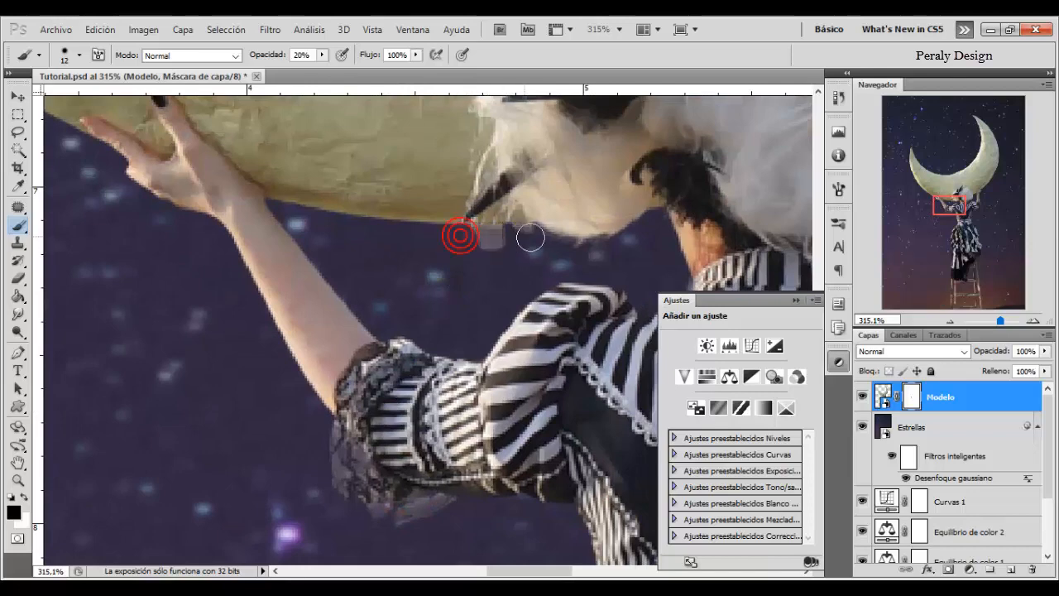
- Add a layer mask to the Estrellas layer
left_click(18, 480)
right_click(448, 273)
left_click(478, 283)
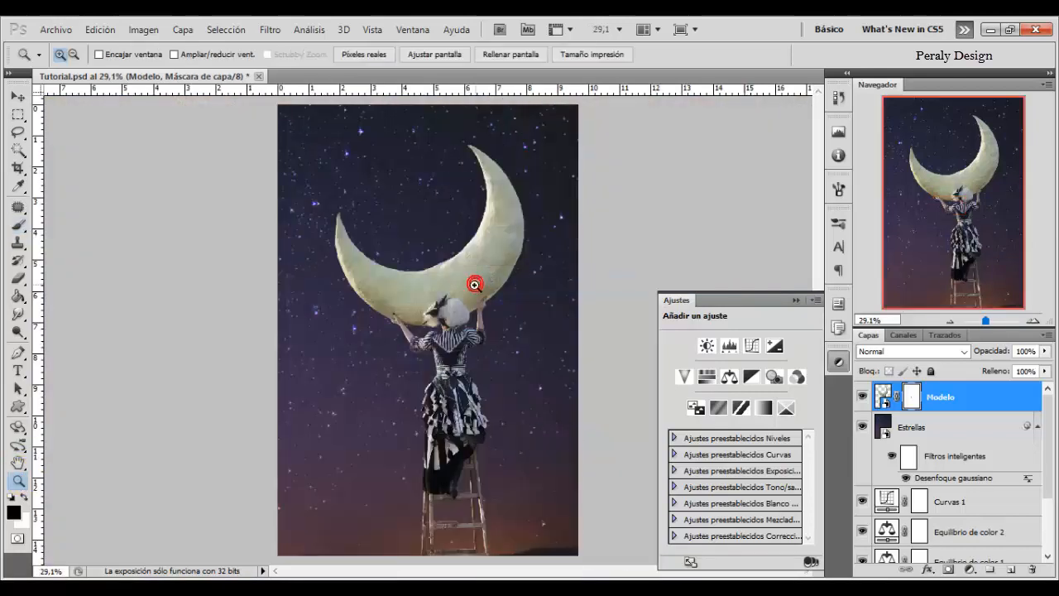
left_click(453, 318, "alt")
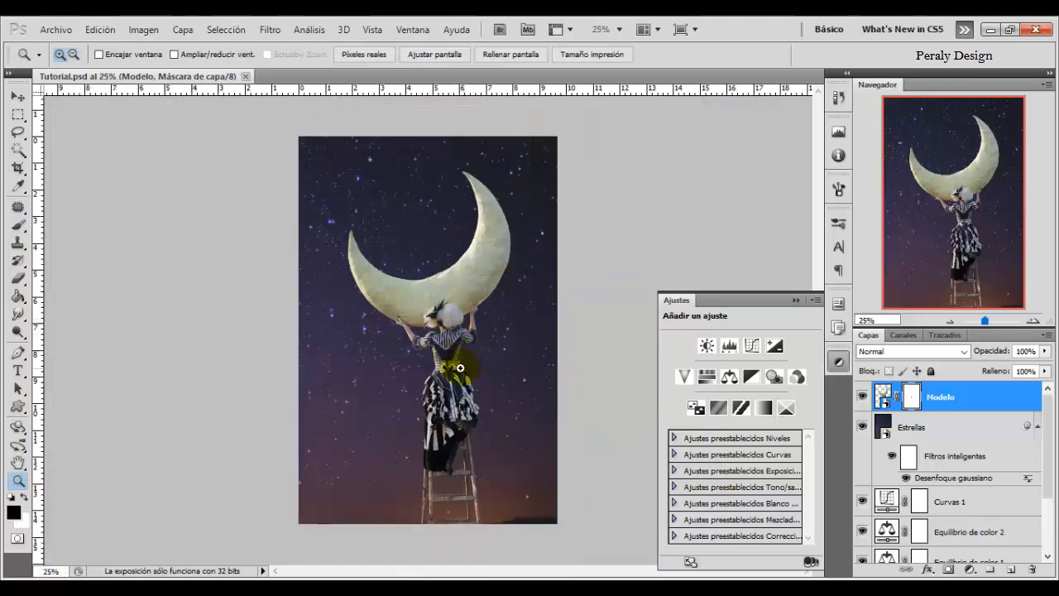
left_click(892, 426)
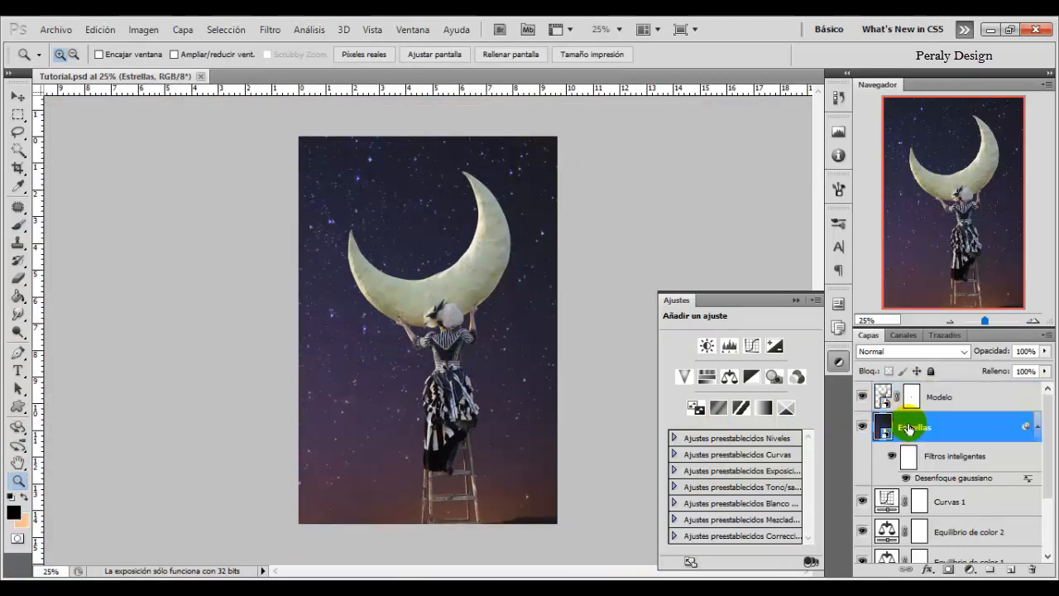
left_click(948, 569)
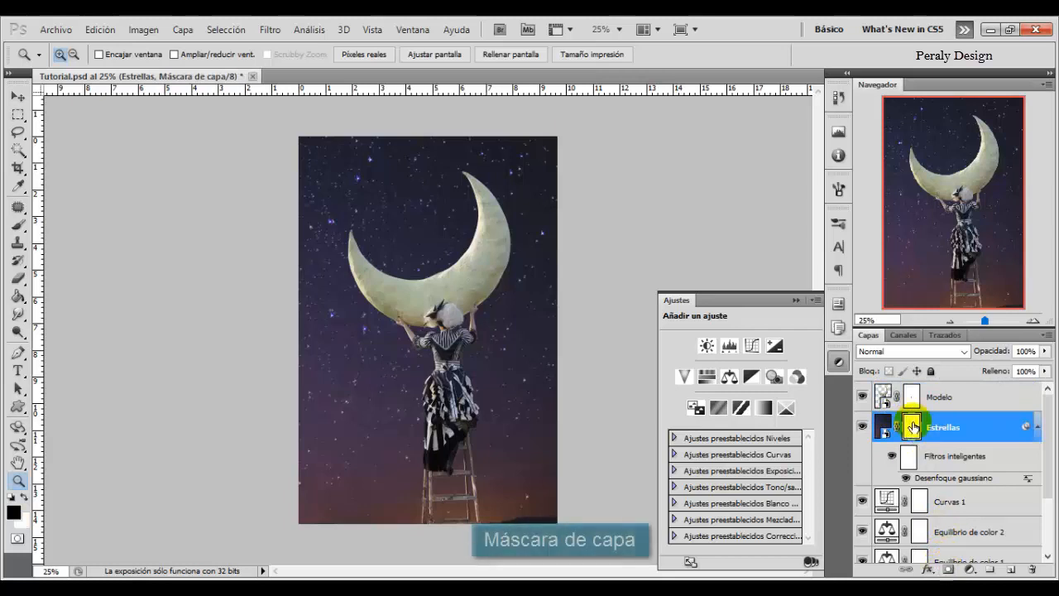
- Fade out the lower part of the starry sky on the Estrellas mask using a black 1009 px brush with 0% hardness and 100% opacity
left_click(18, 223)
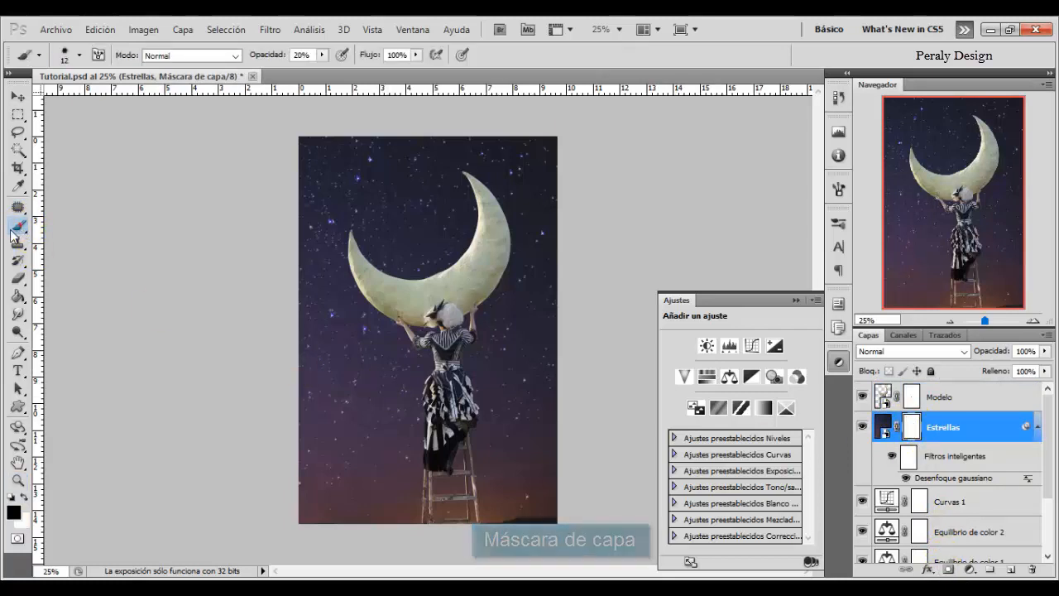
right_click(351, 359)
left_click_drag(390, 388, 515, 387)
left_click(513, 390)
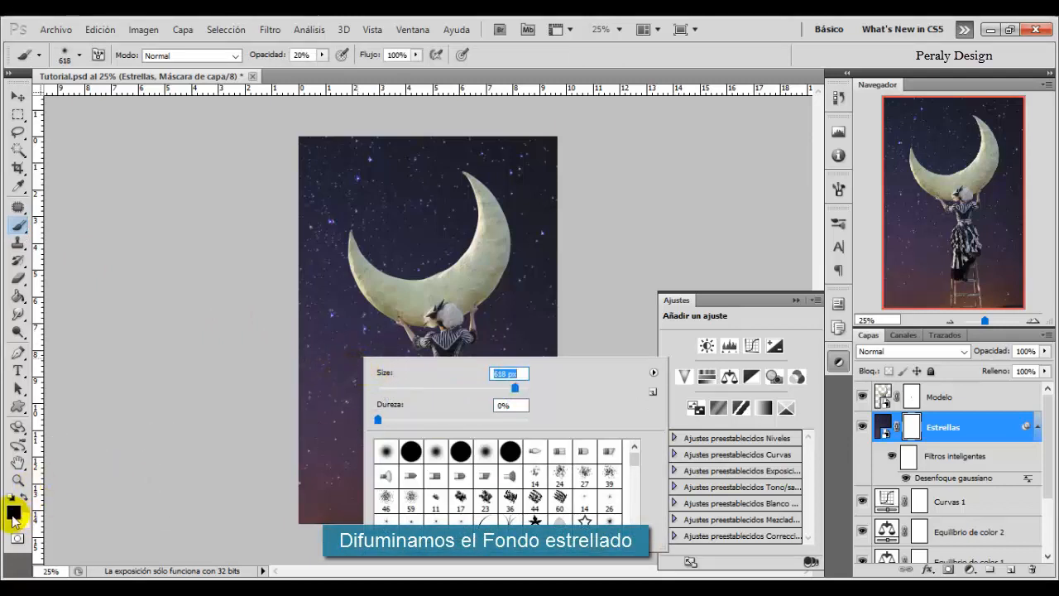
left_click_drag(514, 386, 521, 389)
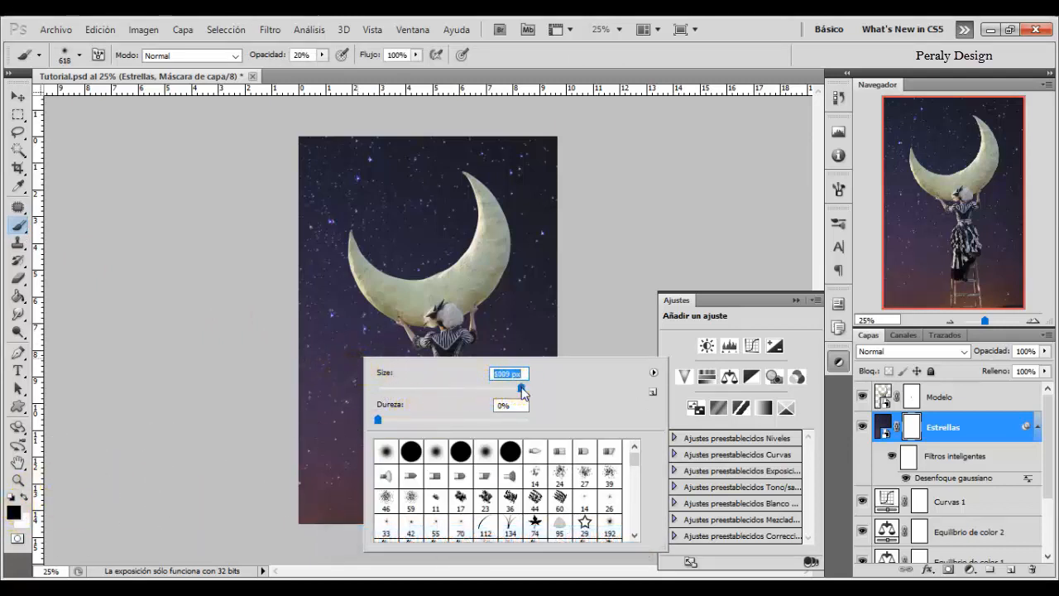
left_click(300, 465)
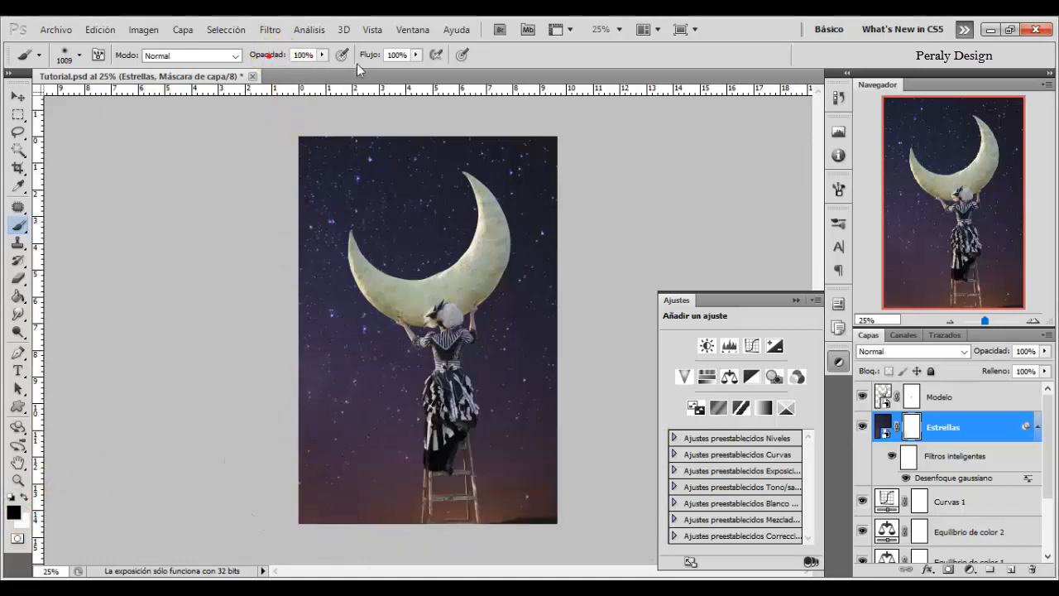
left_click(304, 55)
mouse_move(315, 481)
left_mouse_down()
mouse_move(494, 503)
mouse_move(477, 495)
mouse_move(556, 486)
mouse_move(551, 497)
mouse_move(451, 507)
mouse_move(442, 518)
mouse_move(289, 502)
mouse_move(554, 504)
mouse_move(339, 504)
mouse_move(463, 514)
mouse_move(305, 513)
mouse_move(458, 514)
mouse_move(472, 527)
mouse_move(481, 518)
mouse_move(472, 514)
mouse_move(502, 500)
left_mouse_up()
key("ctrl+z")
key("ctrl+z")
key("ctrl+z")
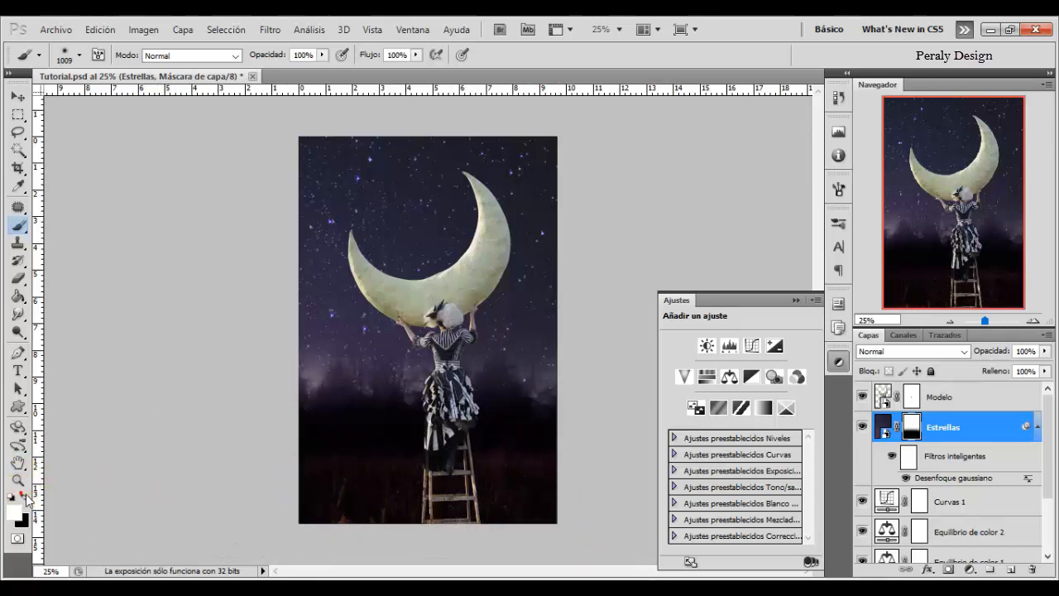
- Restore stars across the middle of the Estrellas mask with a white 1557 px brush, and compare the image with and without the layer
right_click(443, 318)
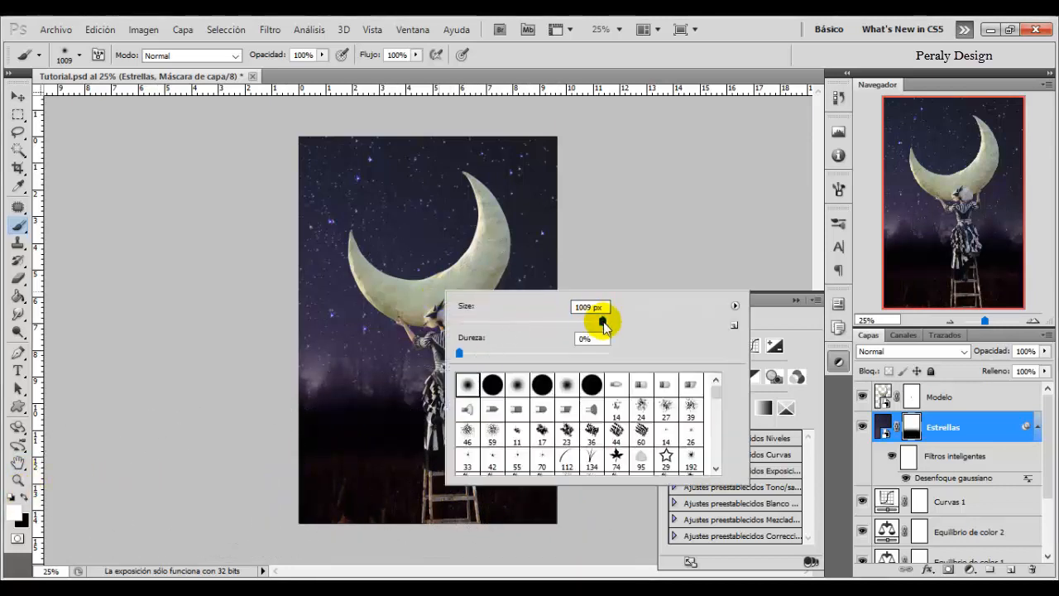
left_click(320, 272)
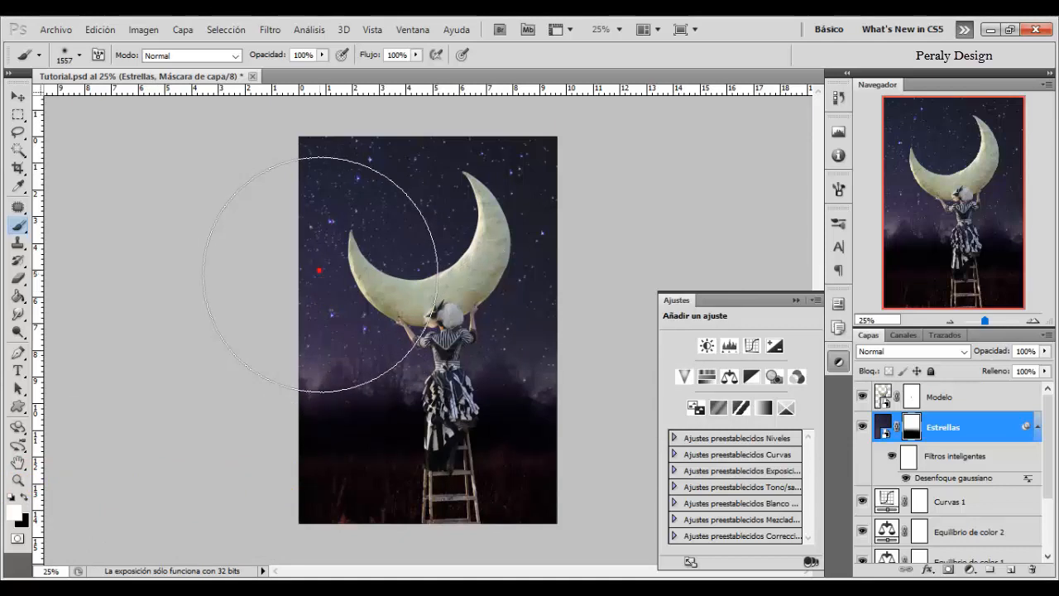
left_click_drag(419, 275, 534, 273)
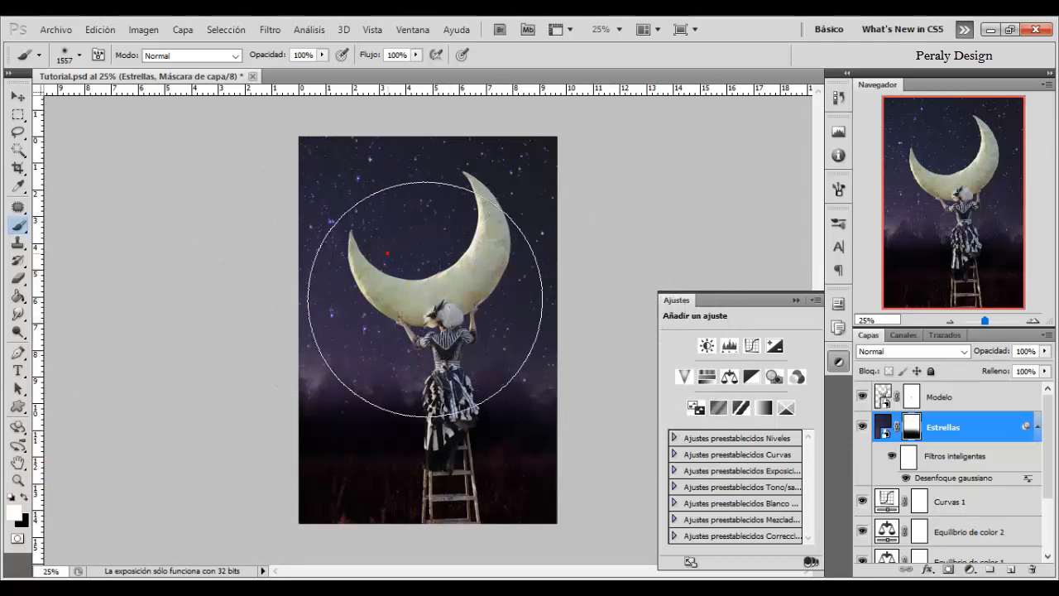
mouse_move(253, 294)
left_mouse_down()
mouse_move(427, 282)
mouse_move(631, 329)
left_mouse_up()
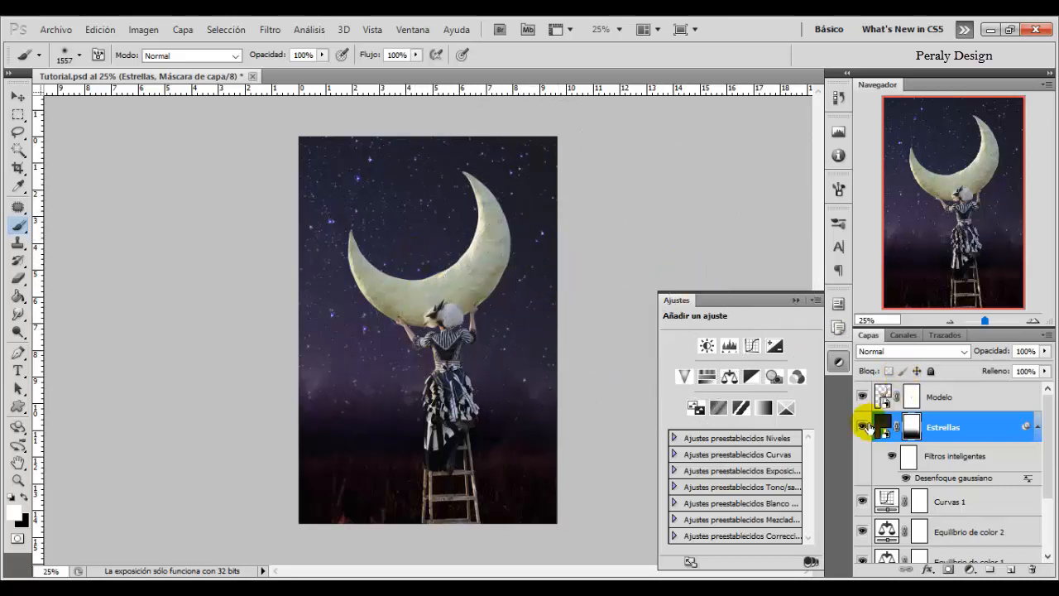
left_click(862, 426)
left_click(862, 426)
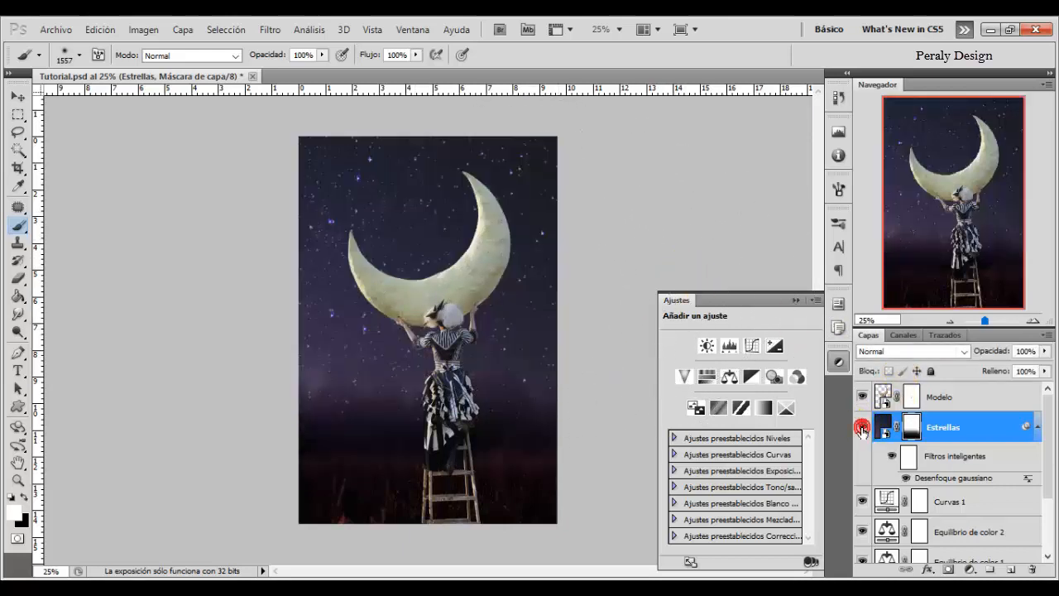
- Darken the background by moving the Curvas 1 point to input 170, output 88, and compare the image with and without the adjustment
left_click(882, 502)
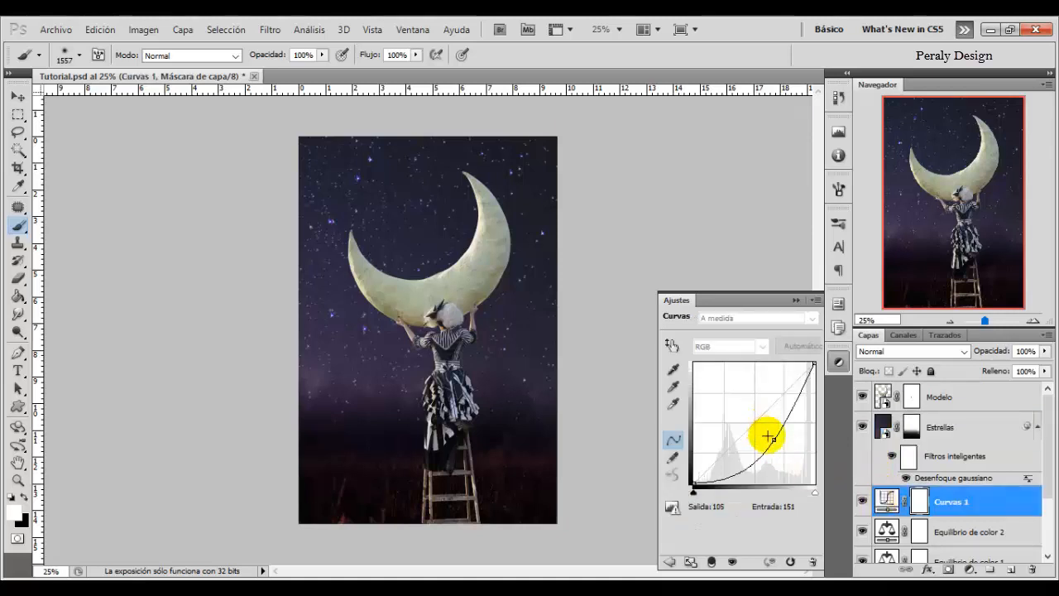
left_click_drag(767, 432, 775, 439)
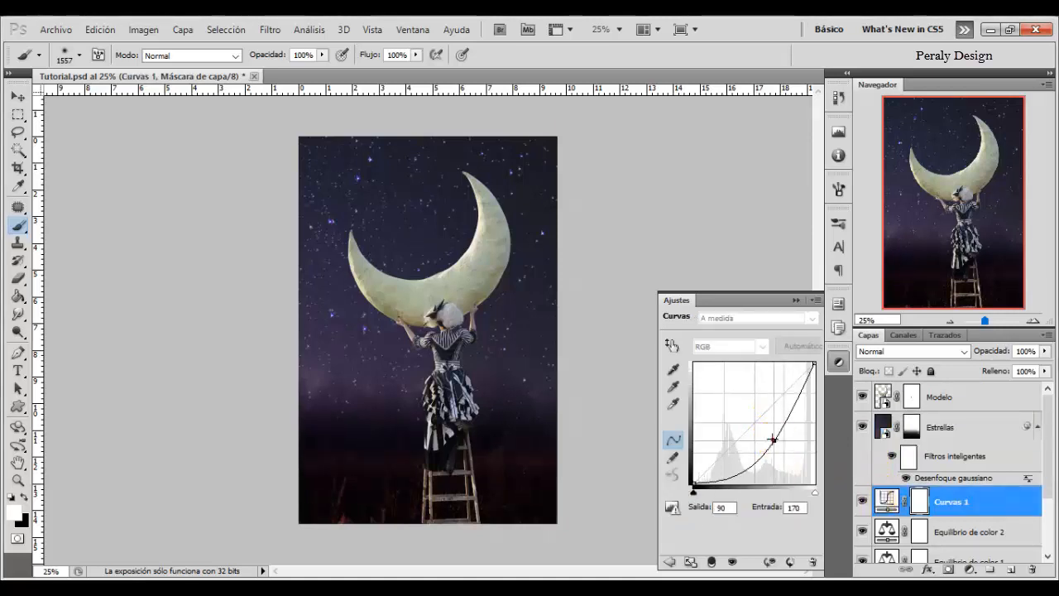
left_click(862, 502)
left_click(862, 503)
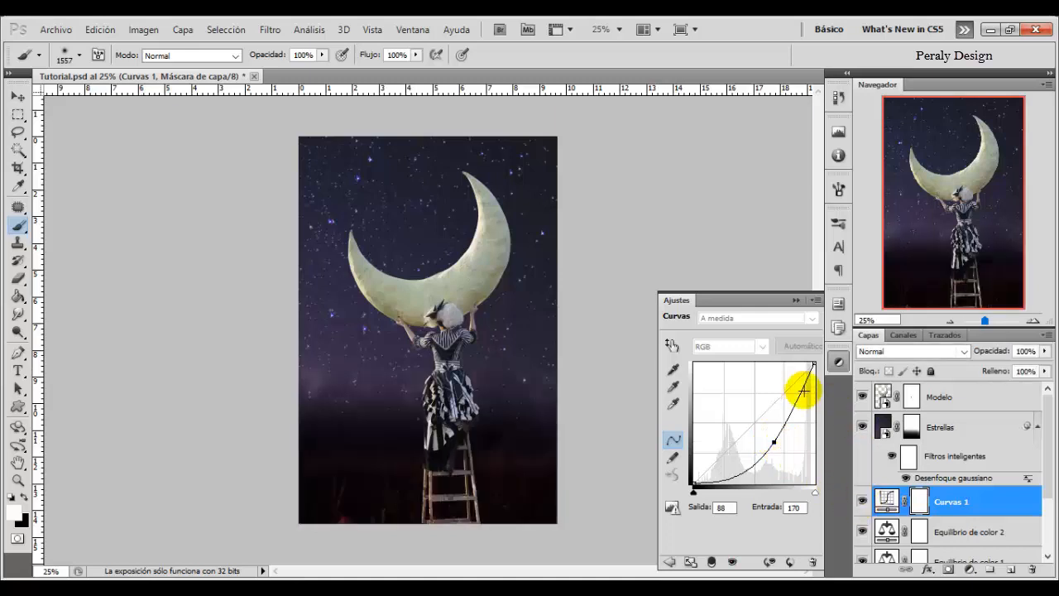
- Select the Modelo layer and compare the image with and without it
left_click(926, 395)
left_click(863, 399)
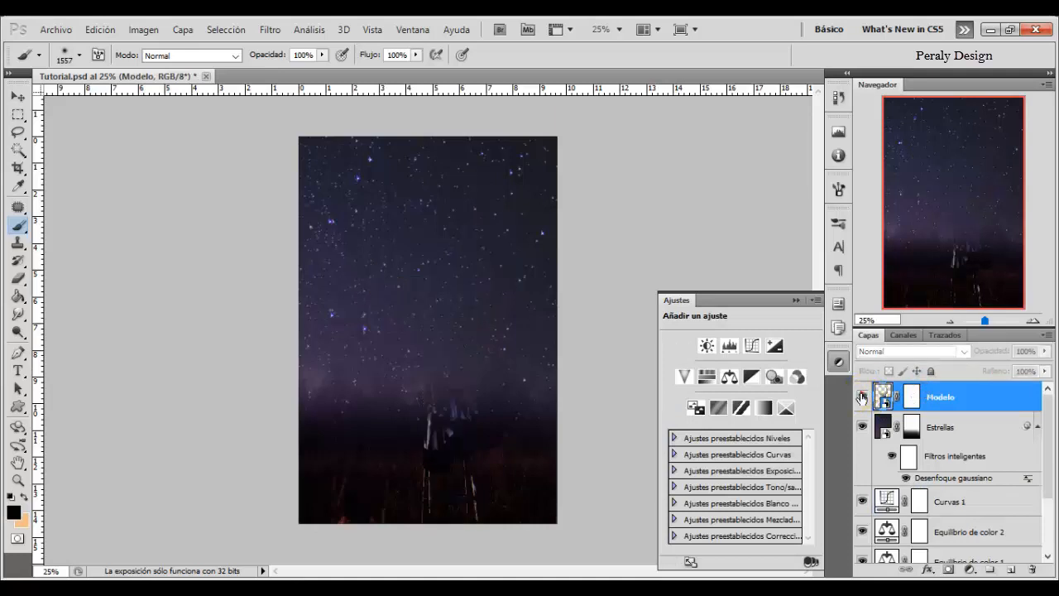
left_click(863, 400)
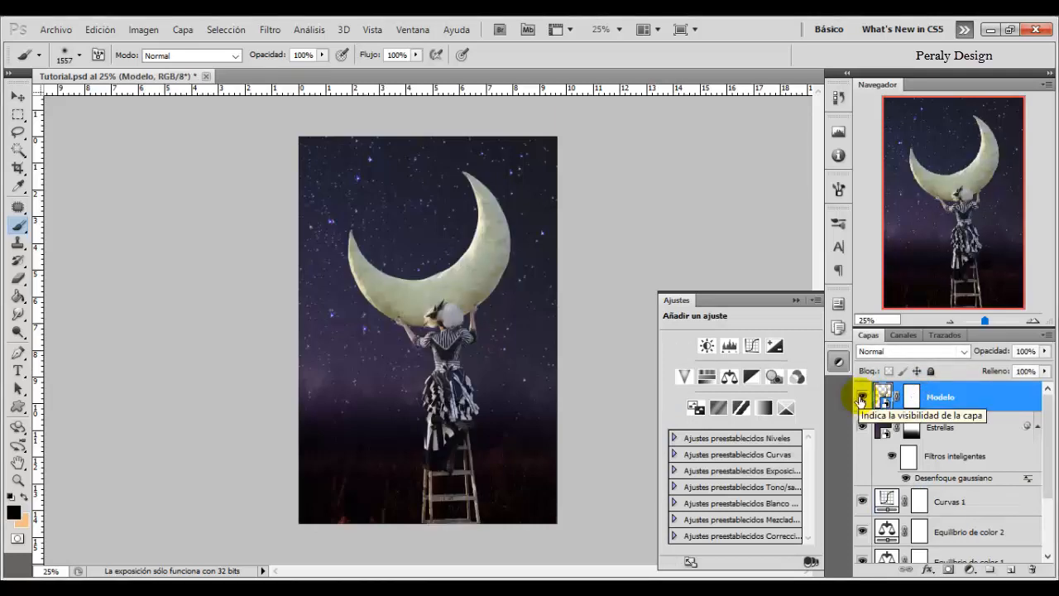
- Add a Color Balance adjustment clipped to the Modelo layer with midtones Yellow–Blue at +30, and compare the image with and without it
left_click(970, 569)
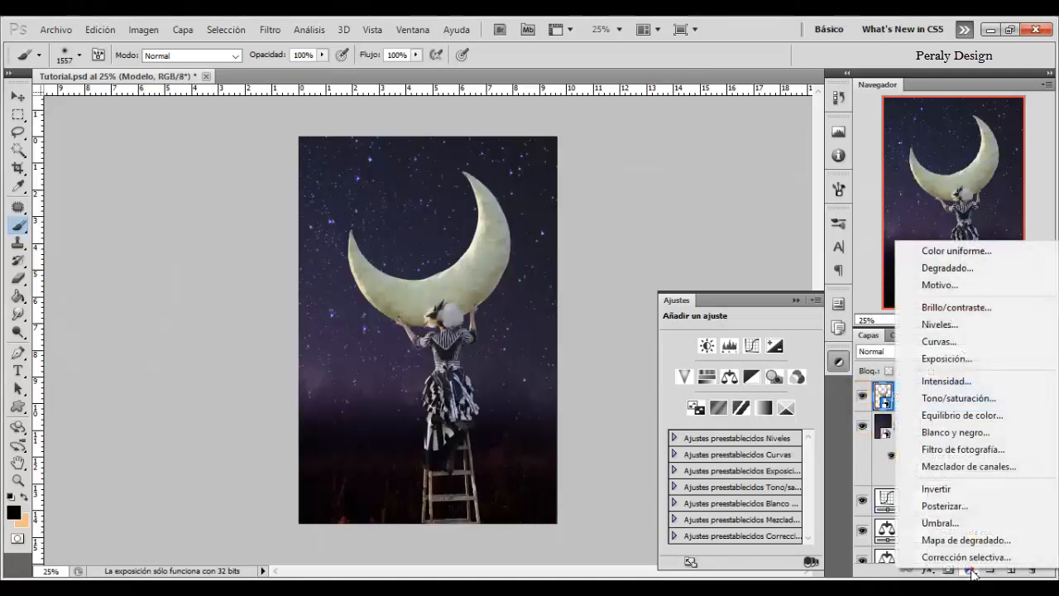
left_click(959, 415)
right_click(960, 399)
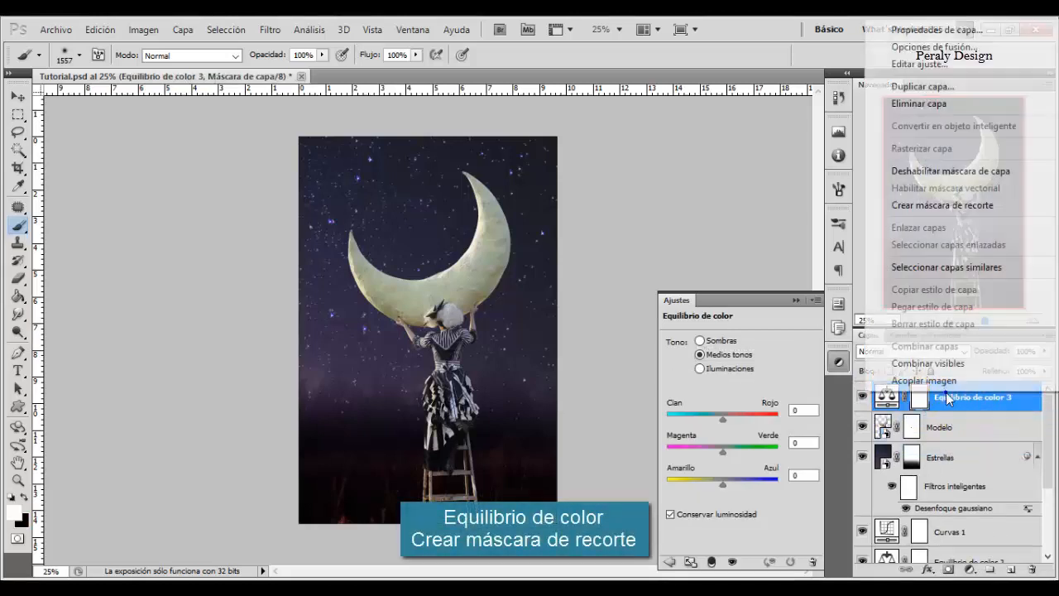
left_click(928, 212)
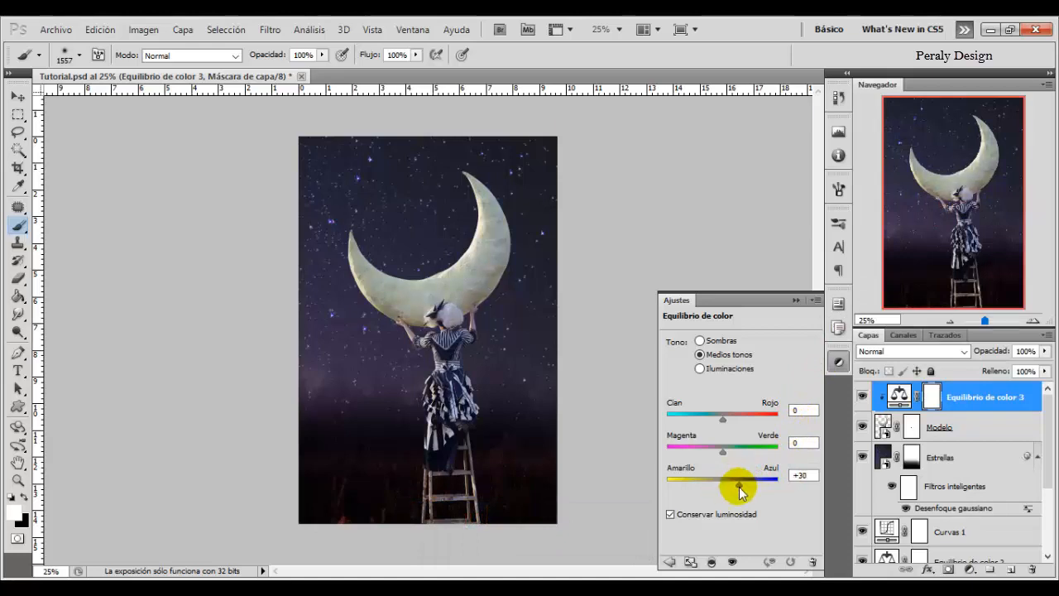
left_click(861, 397)
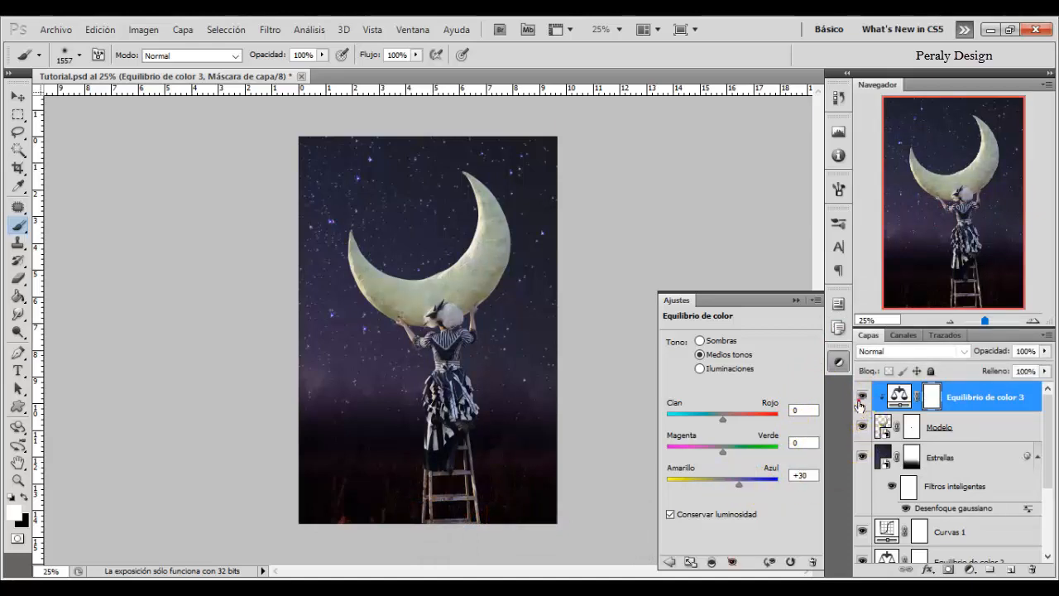
- Create a new empty layer above Equilibrio de color 3 and clip it to the Modelo layer
left_click(1011, 572)
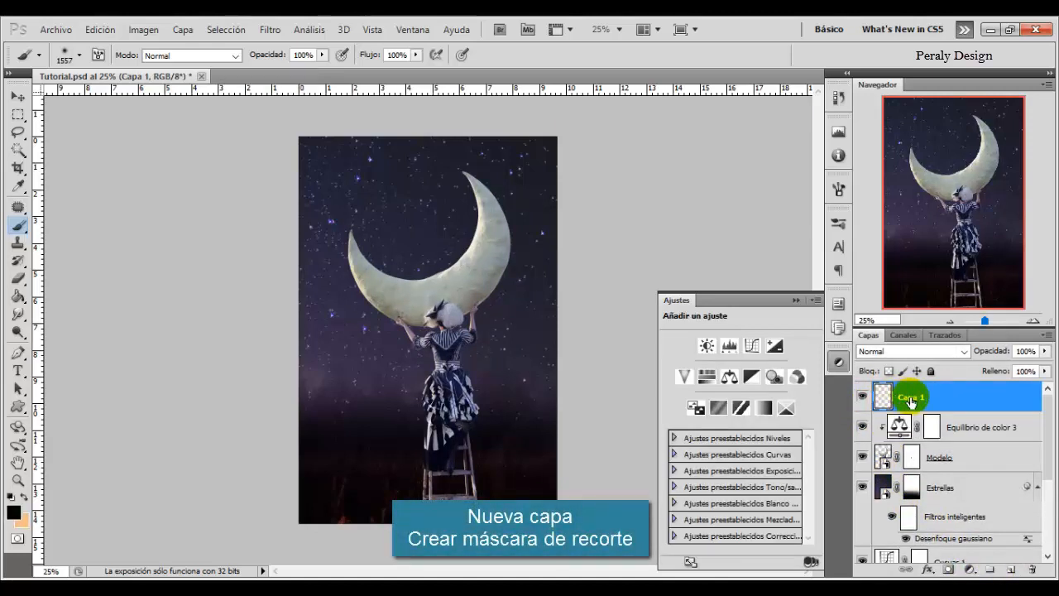
right_click(915, 395)
left_click(942, 209)
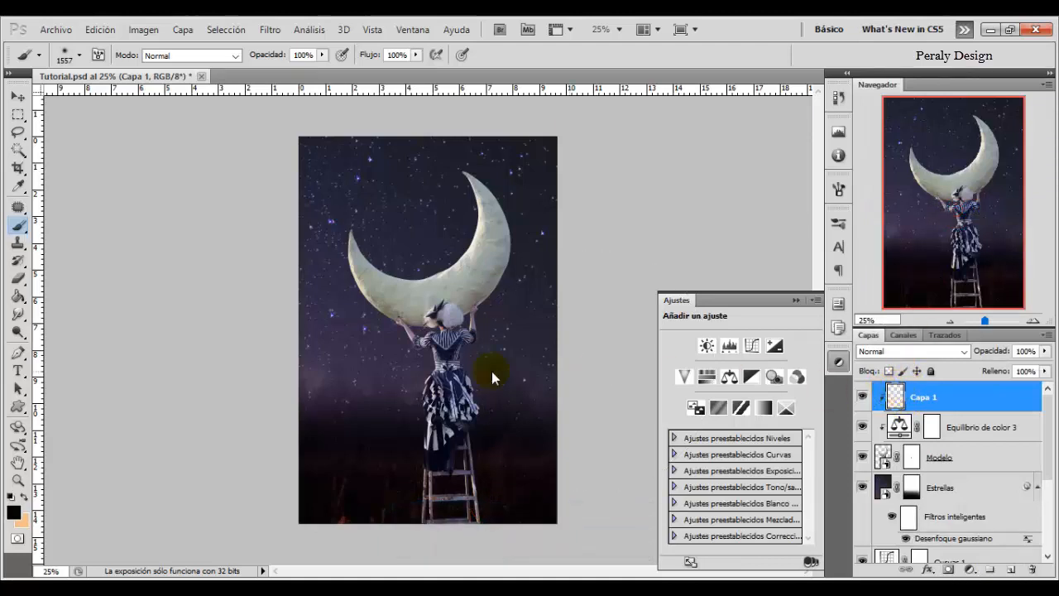
- Stamp a full-moon texture over the crescent on Capa 1 with the moon-shaped brush at 1009 px in white (ffffff), and compare with and without it
right_click(414, 298)
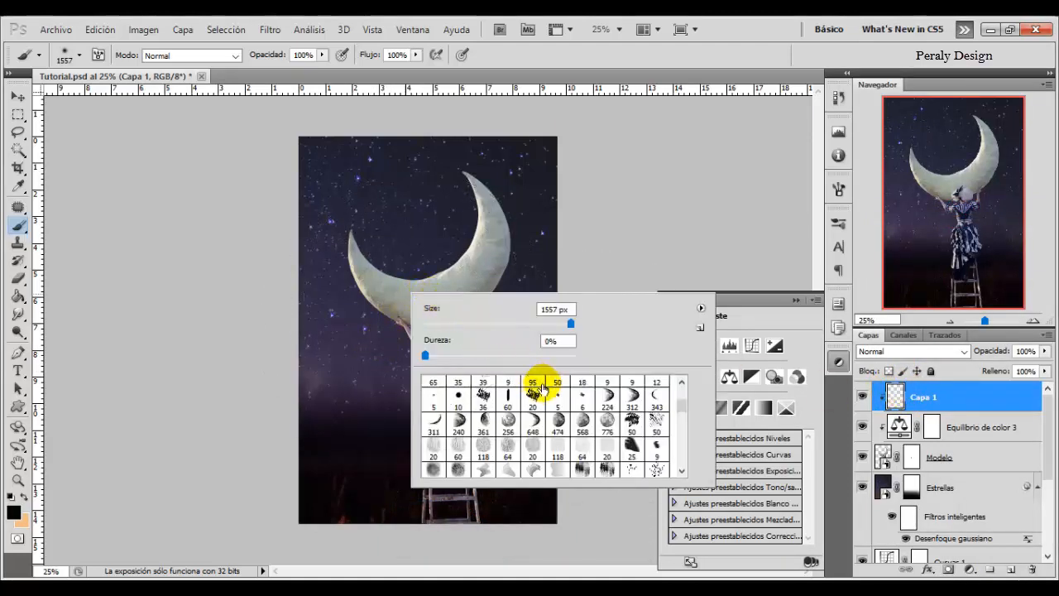
left_click(608, 420)
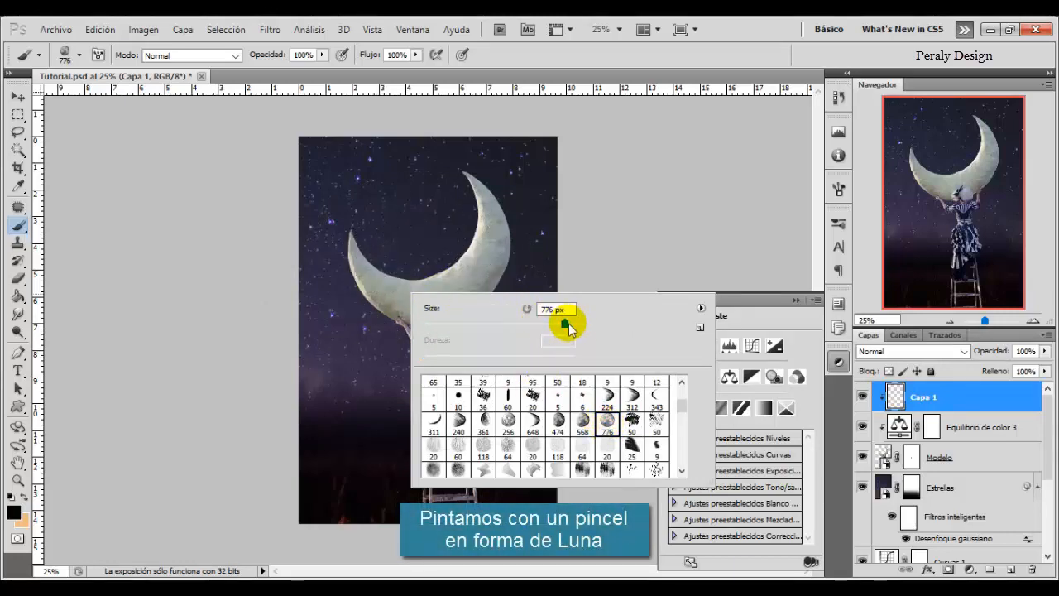
left_click_drag(569, 324, 573, 325)
left_click(14, 512)
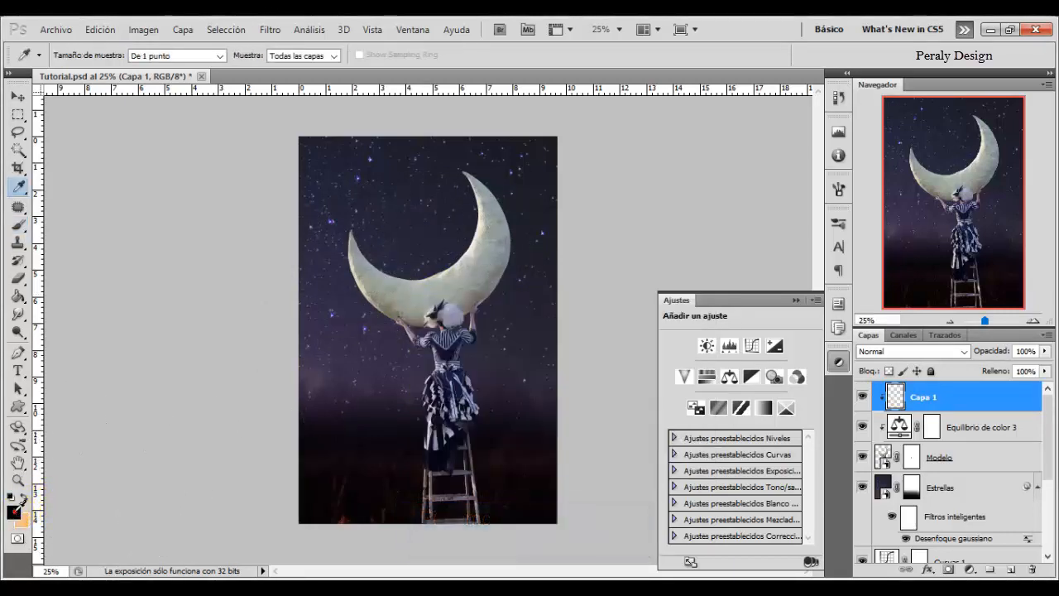
left_click_drag(773, 115, 684, 76)
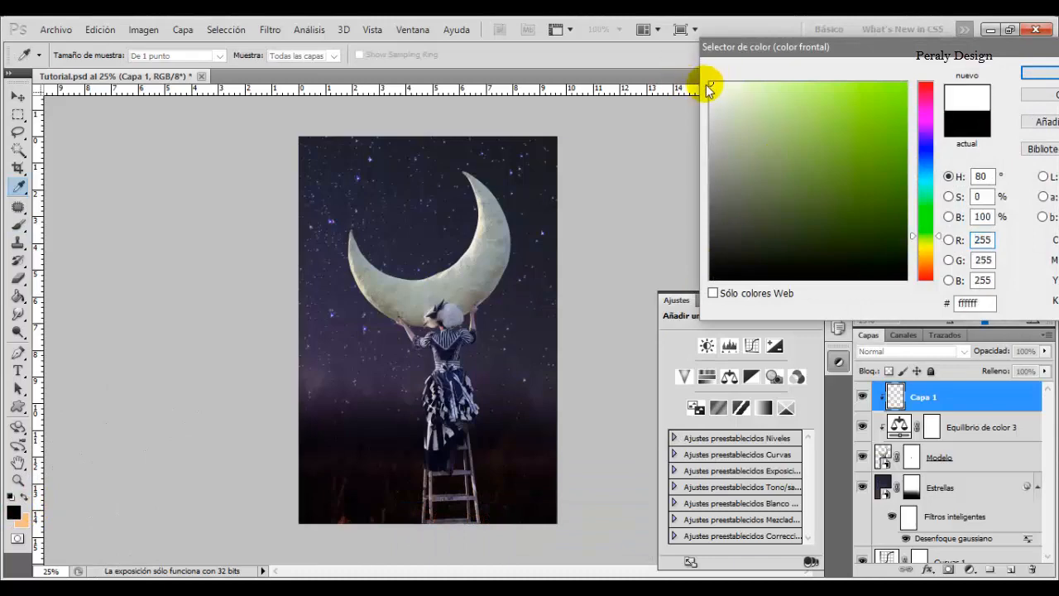
left_click(1040, 72)
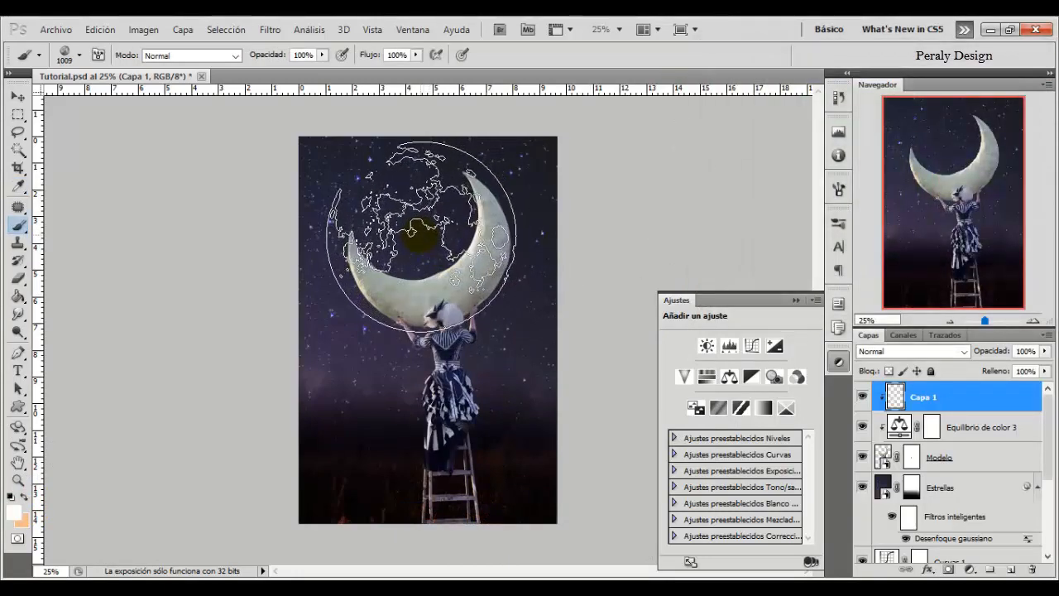
left_click(419, 234)
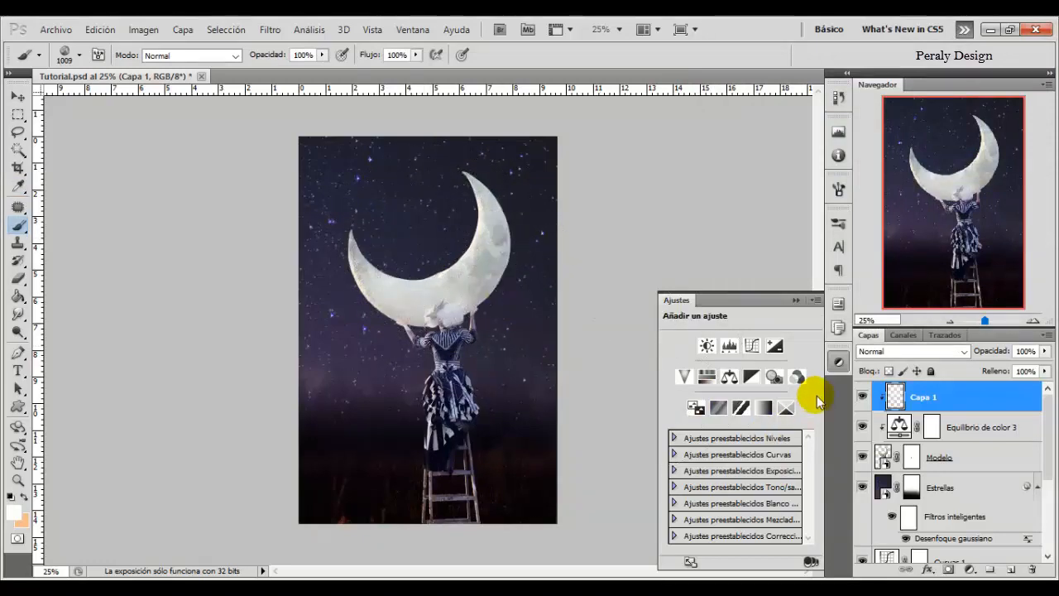
left_click(861, 400)
left_click(861, 401)
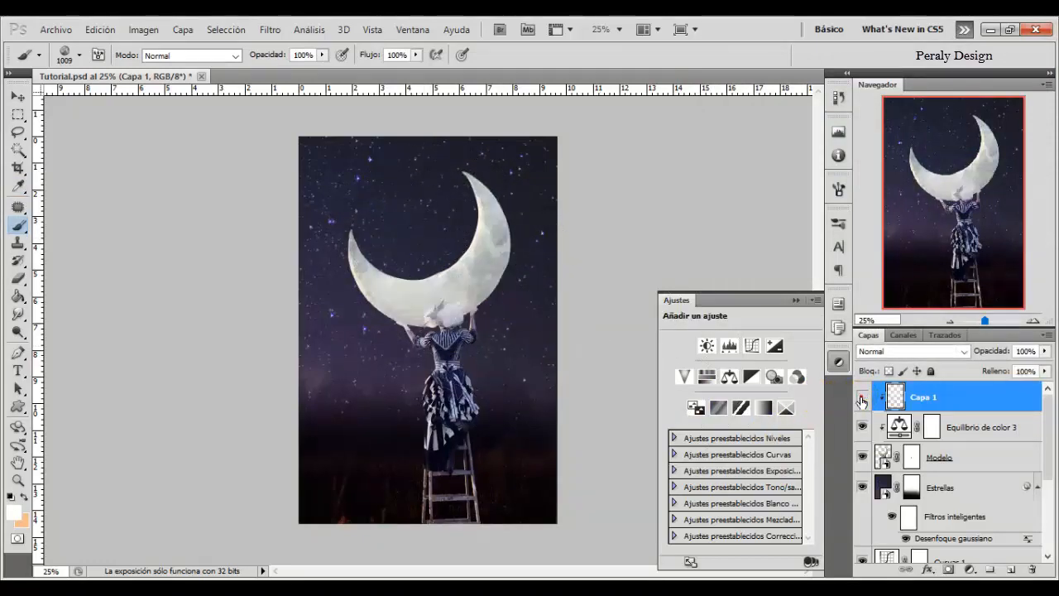
left_click(861, 401)
left_click(861, 401)
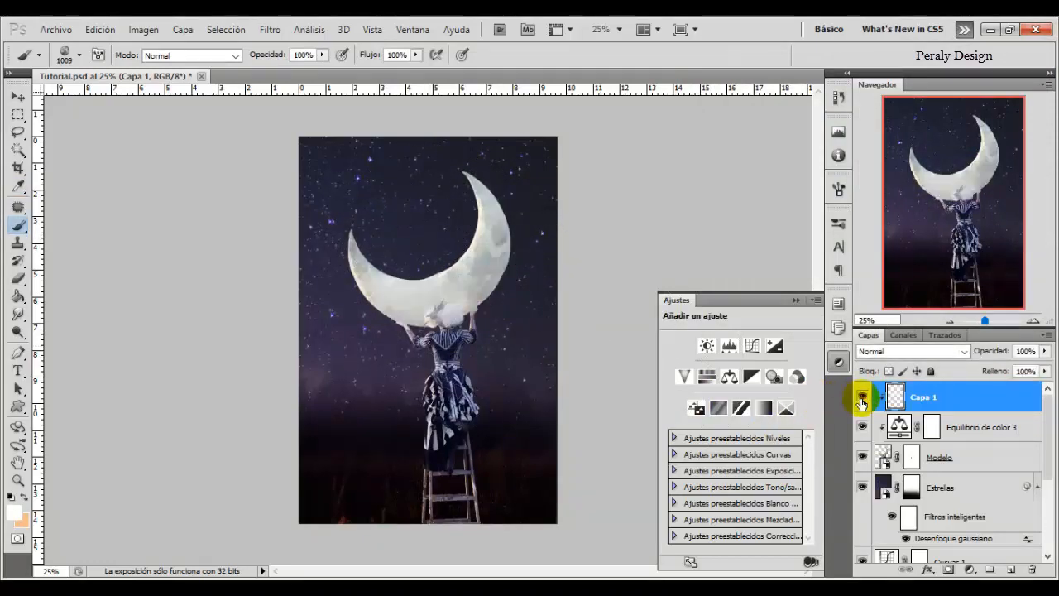
- Mask Capa 1 and hide the moon texture over the woman's head, arms and back with a soft black 191 px brush, then compare the result
left_click(948, 571)
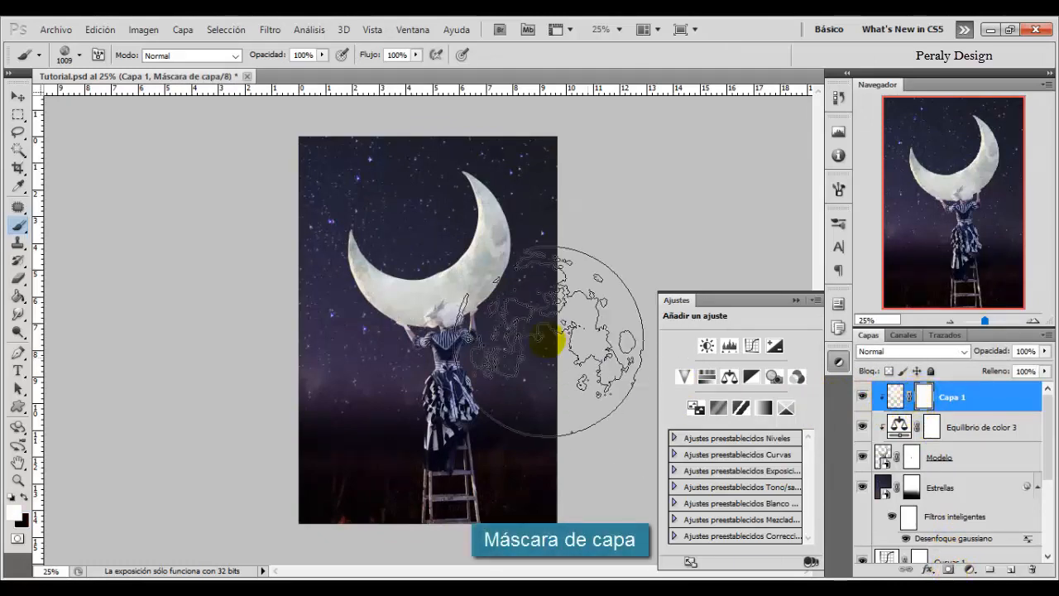
left_click_drag(428, 236, 395, 286)
right_click(406, 289)
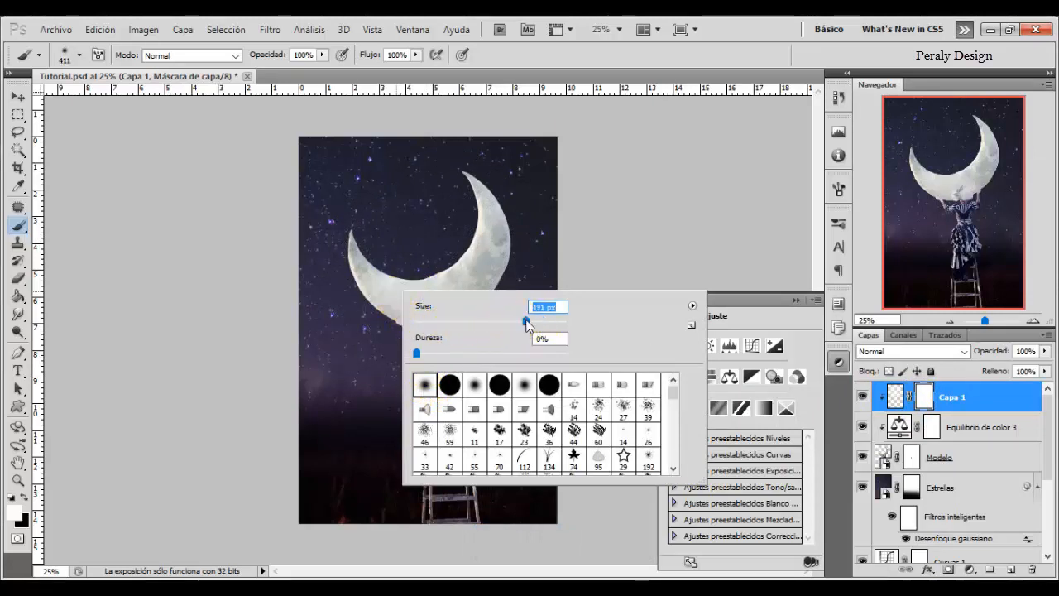
left_click(526, 321)
left_click(580, 55)
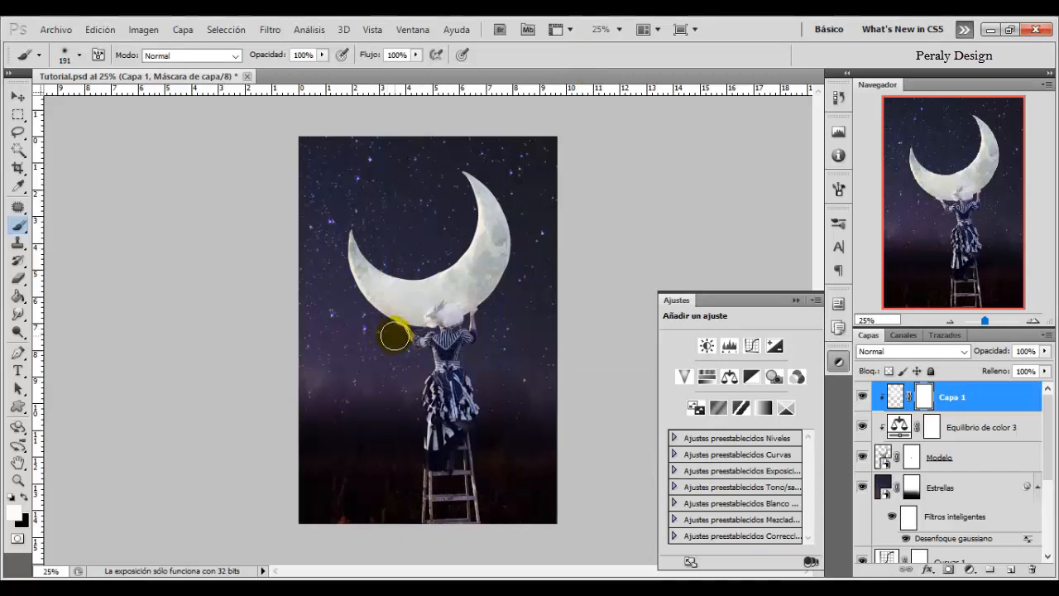
left_click(23, 496)
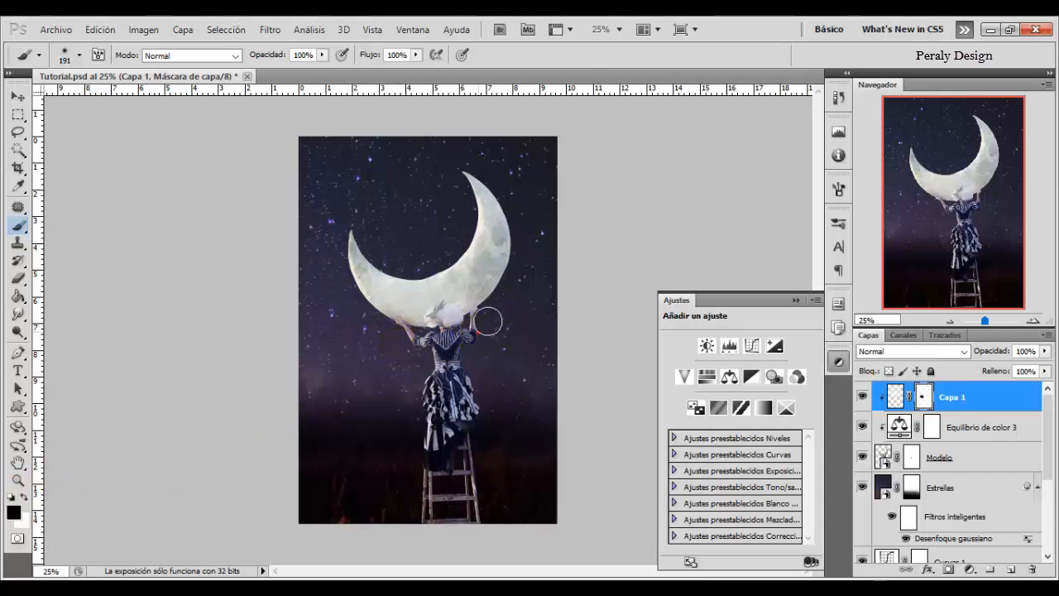
mouse_move(488, 321)
left_mouse_down()
mouse_move(480, 323)
mouse_move(491, 323)
left_mouse_up()
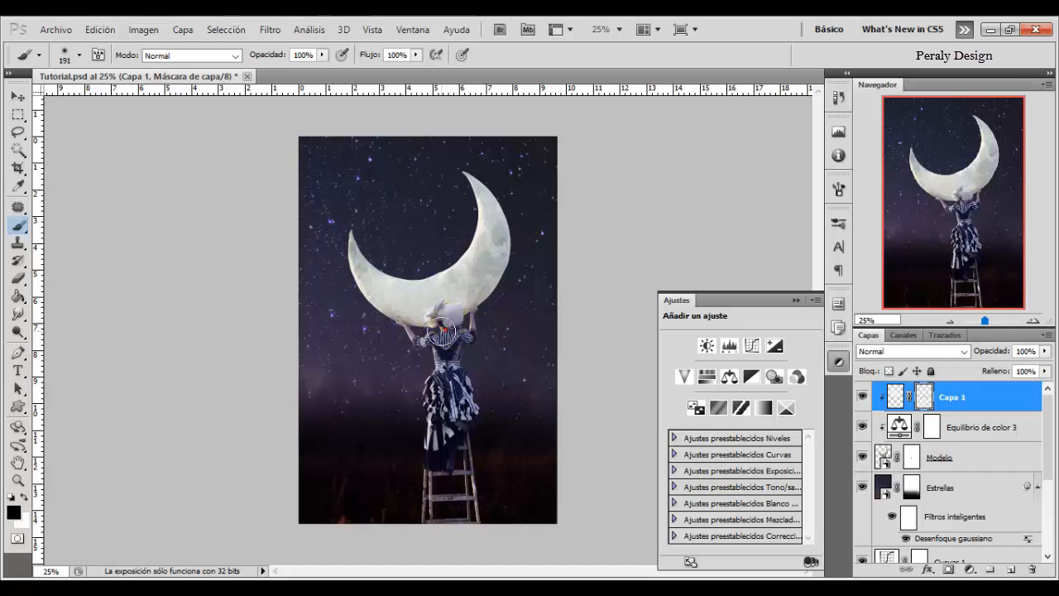
left_click_drag(446, 338, 459, 348)
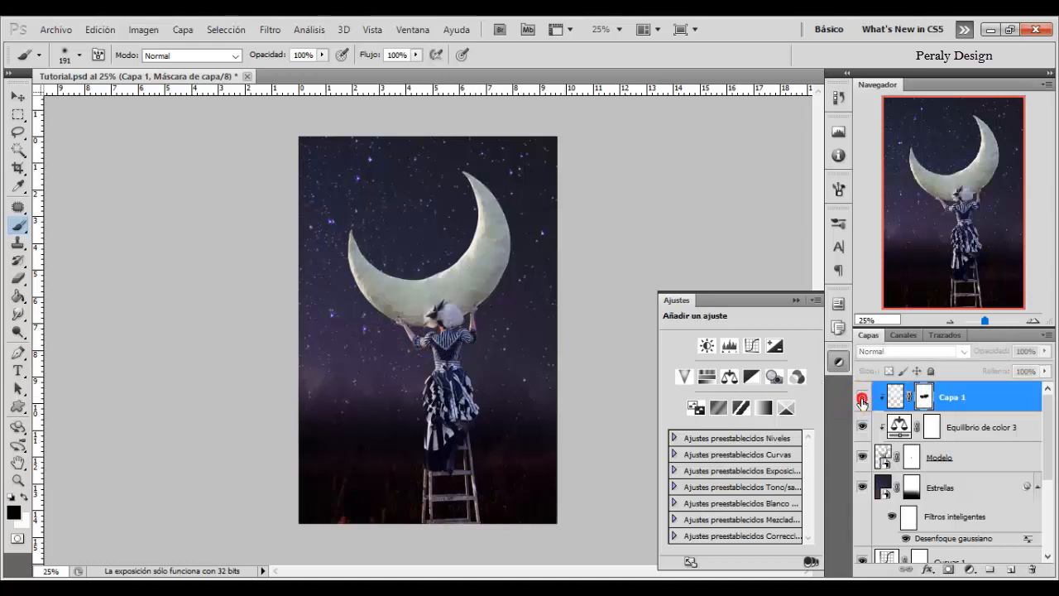
left_click(861, 400)
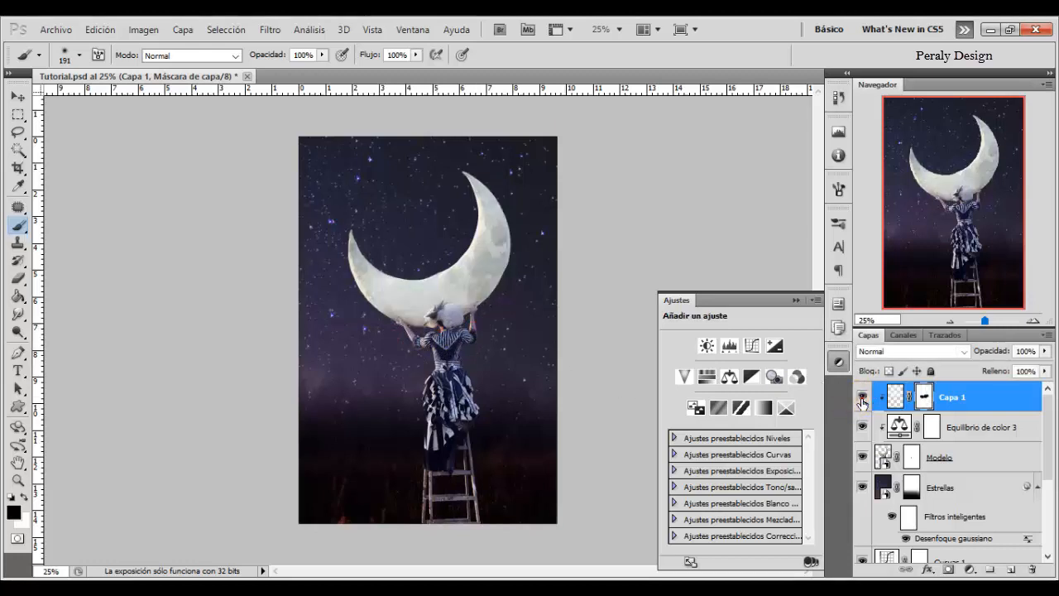
- Add a Curves adjustment above Capa 1 and clip it to the Modelo layer
left_click(968, 570)
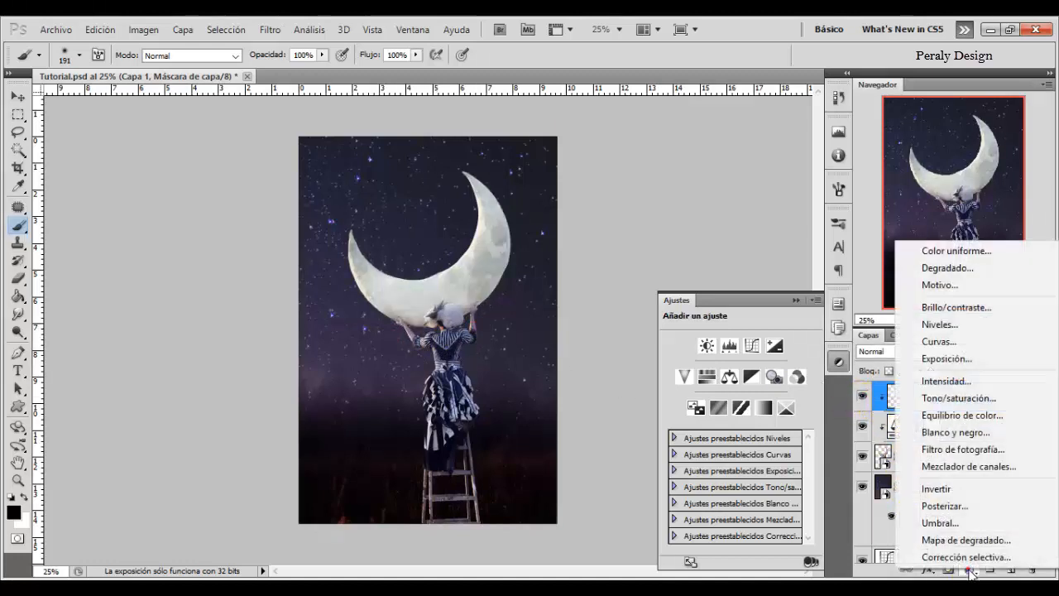
left_click(937, 342)
right_click(946, 392)
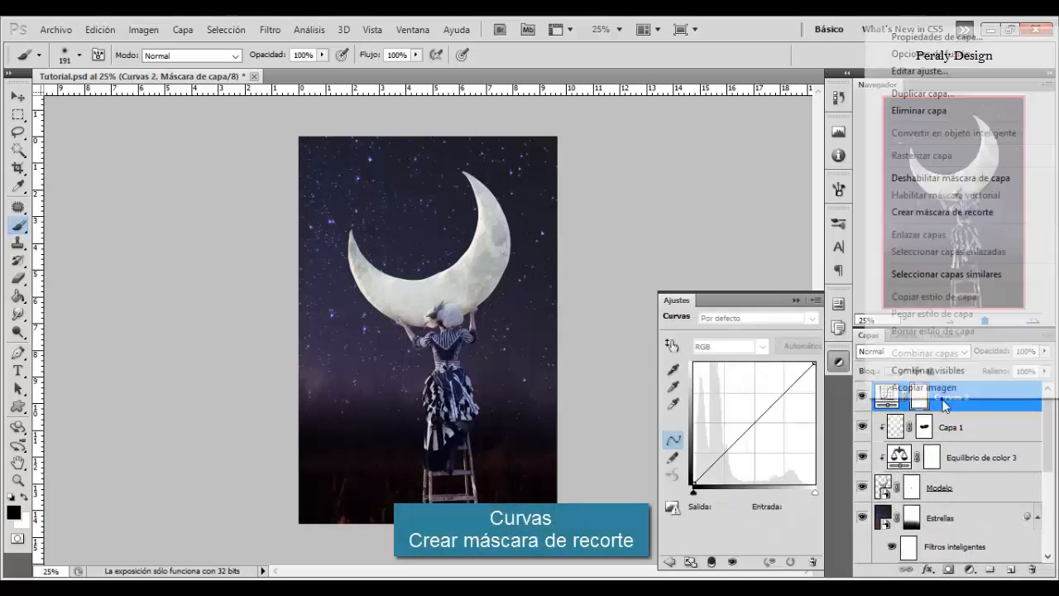
left_click(925, 215)
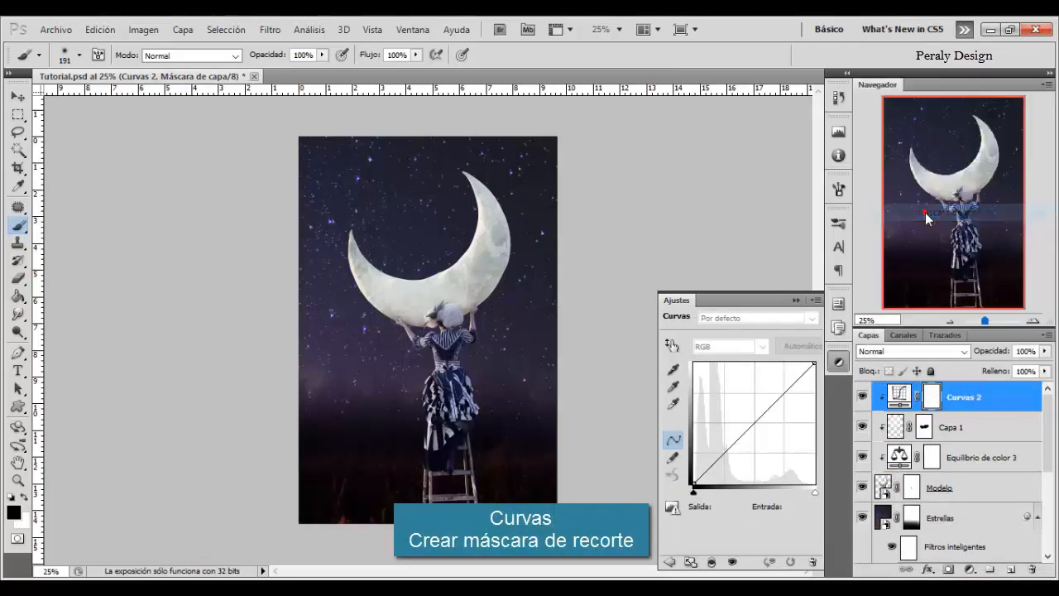
- Brighten the model and moon with a Curvas 2 point at input 115, output 151, and compare the image with and without the adjustment
left_click(754, 416)
left_click_drag(754, 416, 748, 409)
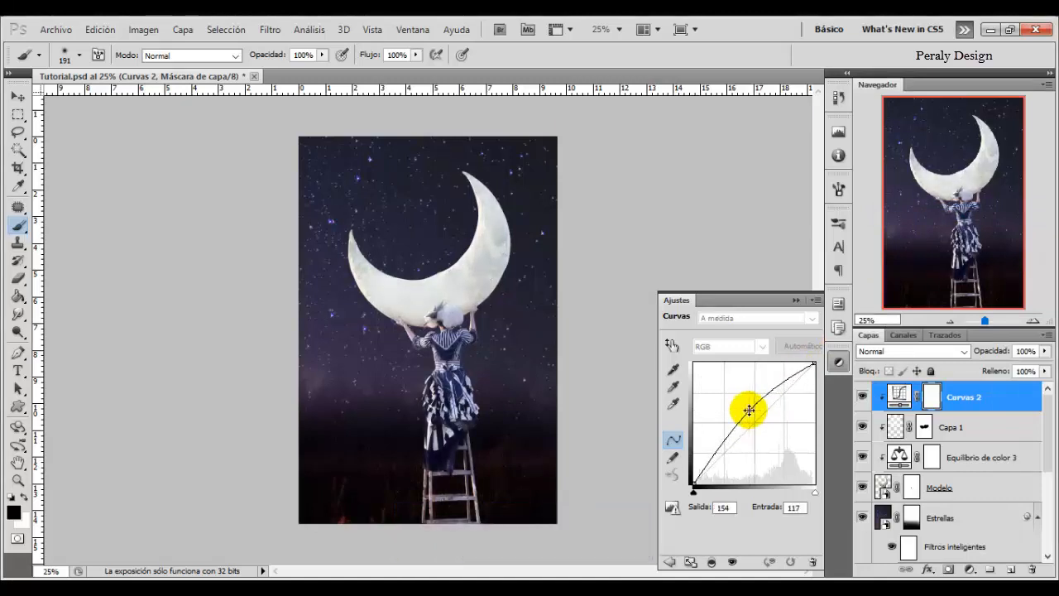
left_click(862, 397)
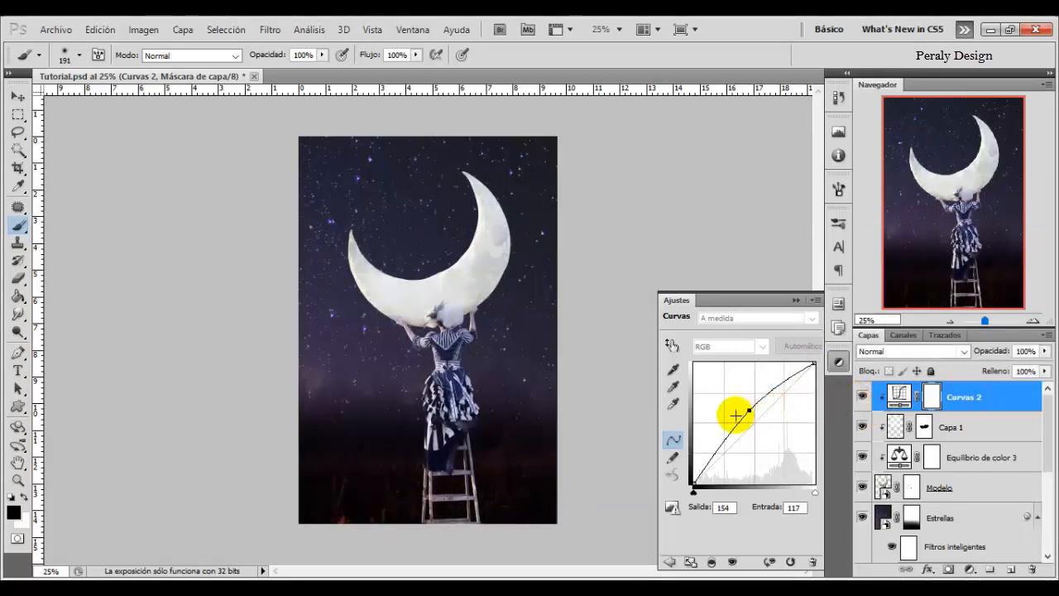
left_click_drag(750, 409, 749, 411)
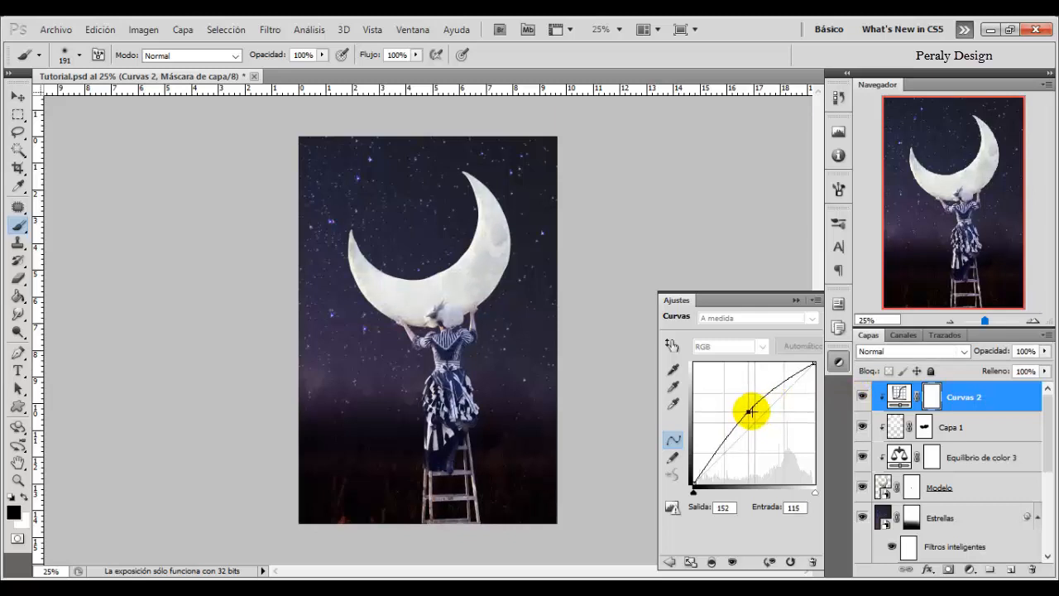
left_click(862, 402)
left_click(863, 401)
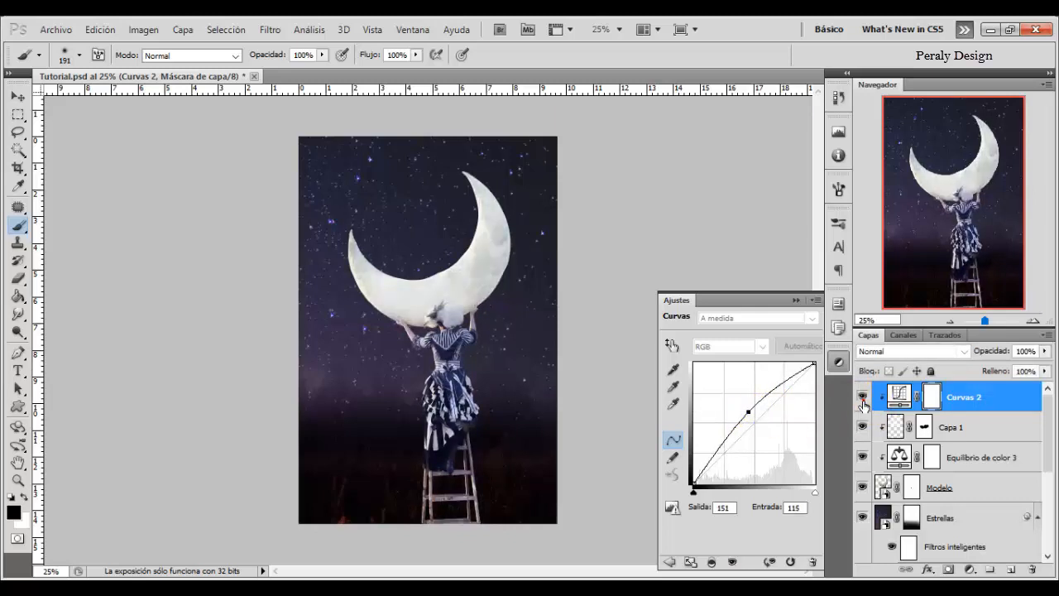
- Paint a white glow over the moon on a new top layer with a 360 px, 0% hardness brush, and set the layer opacity to 39%
left_click(1011, 569)
left_click(882, 396)
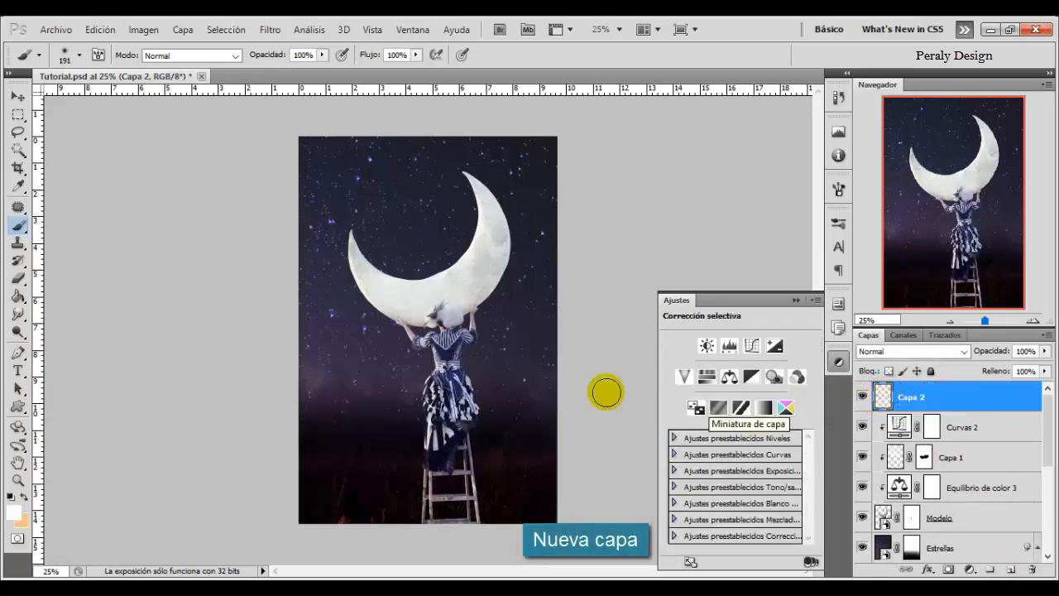
right_click(410, 285)
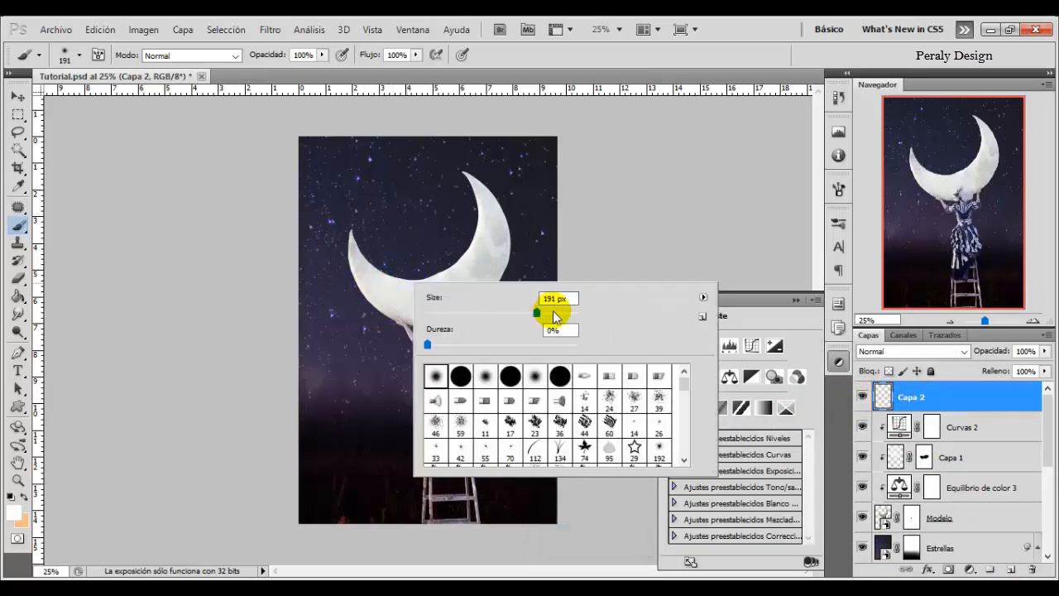
mouse_move(366, 250)
left_mouse_down()
mouse_move(386, 284)
mouse_move(354, 240)
mouse_move(406, 290)
mouse_move(433, 293)
mouse_move(464, 271)
mouse_move(449, 287)
mouse_move(484, 237)
mouse_move(486, 247)
mouse_move(477, 190)
mouse_move(460, 179)
mouse_move(472, 184)
mouse_move(490, 273)
mouse_move(484, 260)
mouse_move(475, 290)
mouse_move(440, 301)
mouse_move(481, 269)
mouse_move(412, 306)
mouse_move(372, 269)
mouse_move(415, 305)
mouse_move(376, 278)
mouse_move(468, 304)
mouse_move(421, 303)
mouse_move(485, 277)
mouse_move(477, 286)
mouse_move(485, 256)
mouse_move(442, 311)
mouse_move(468, 344)
left_mouse_up()
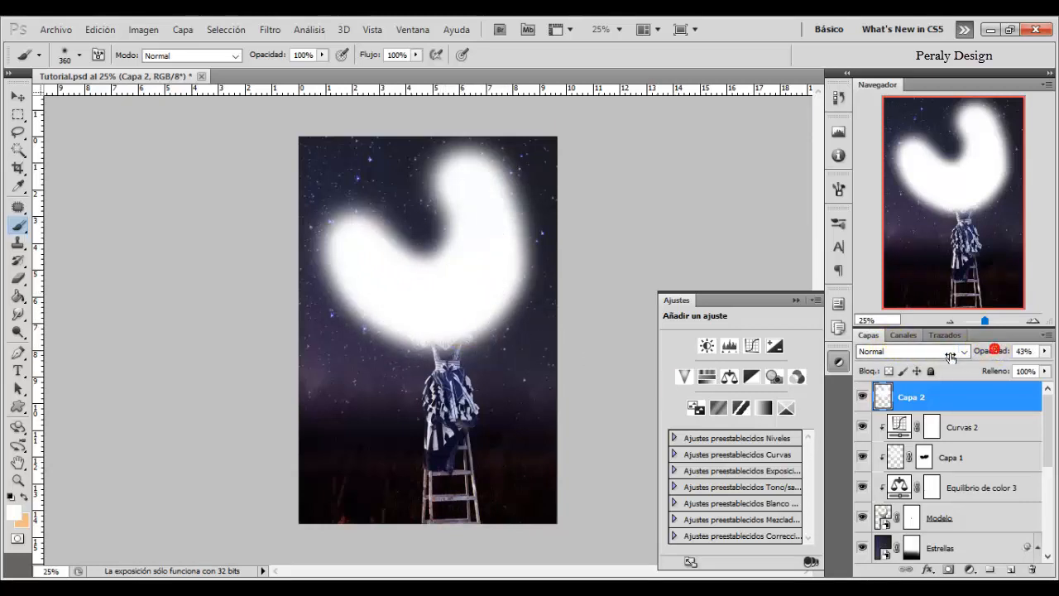
left_click_drag(951, 357, 941, 350)
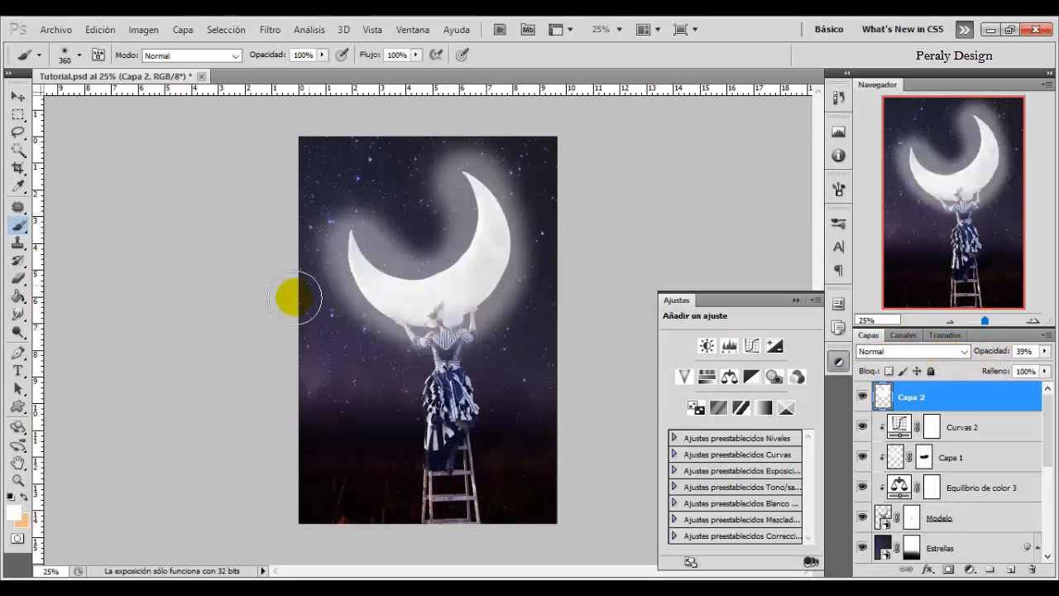
- Mask Capa 2 and trim the outer glow around the moon with soft black brushes of 504 px and 813 px
left_click(949, 569)
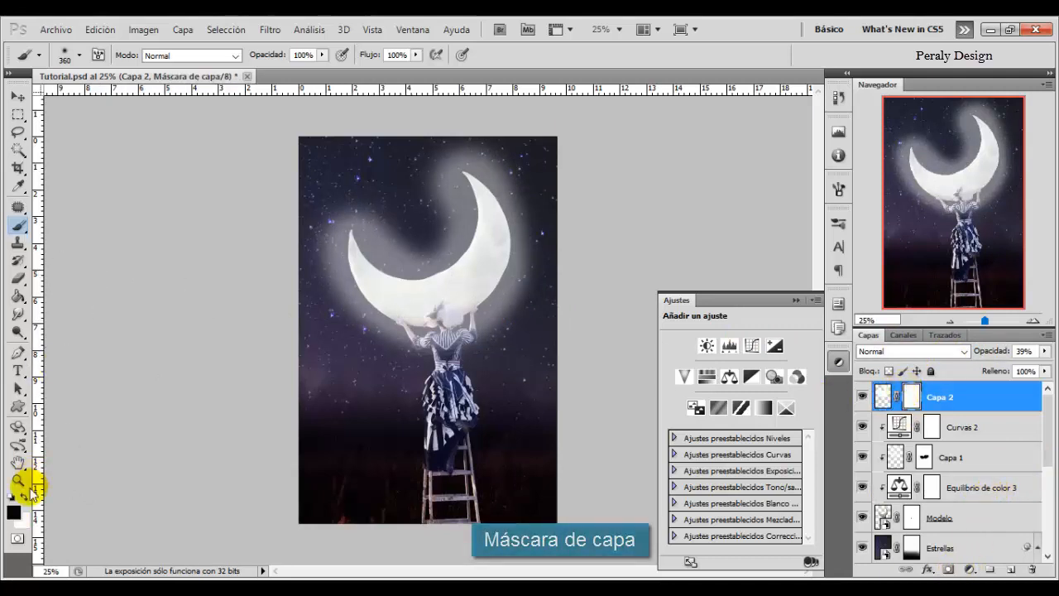
right_click(434, 307)
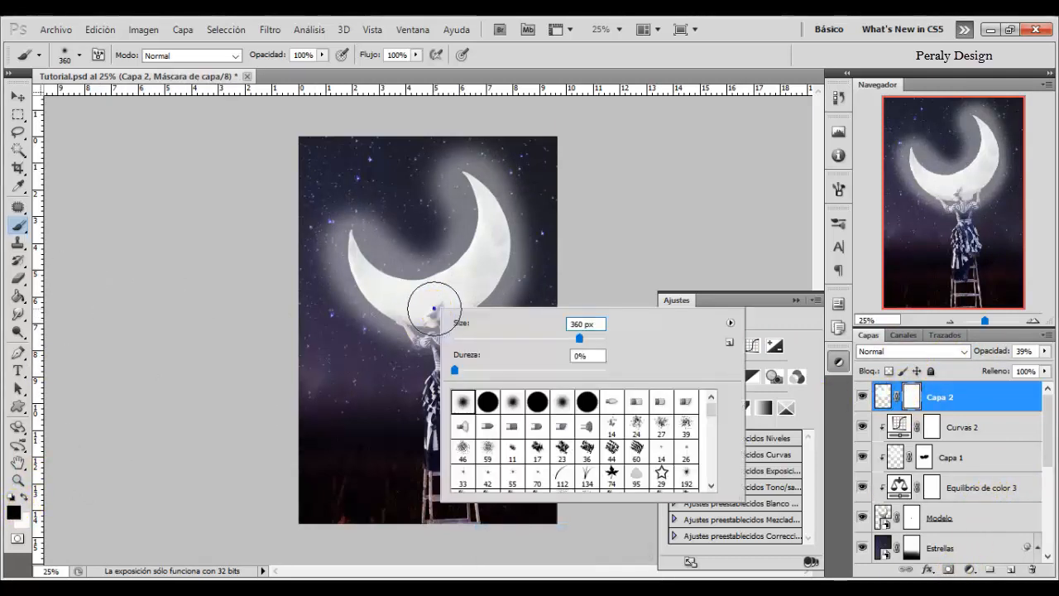
left_click(386, 204)
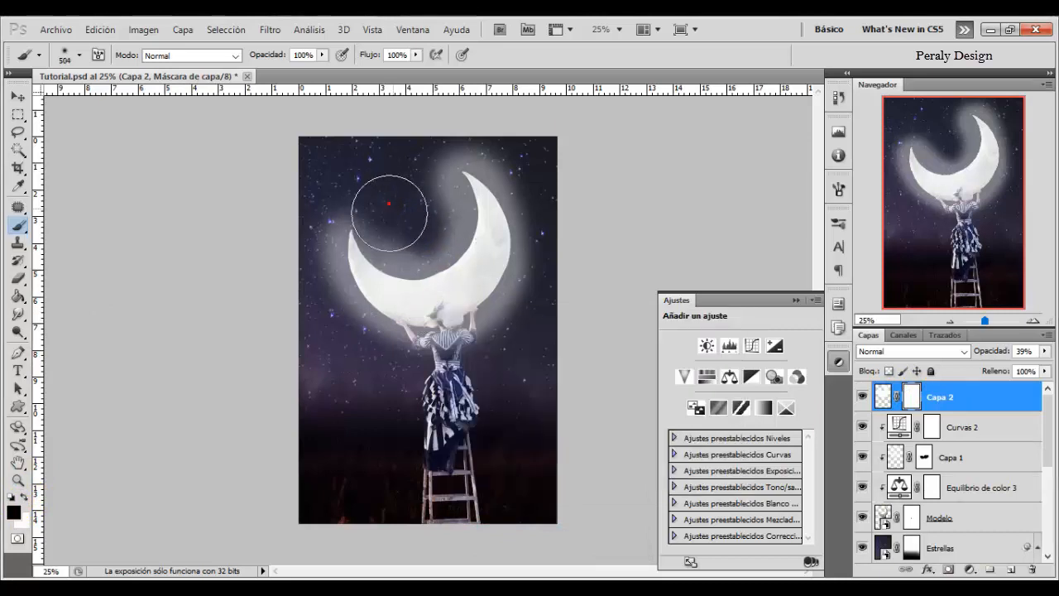
mouse_move(395, 222)
left_mouse_down()
mouse_move(417, 232)
mouse_move(409, 208)
mouse_move(426, 170)
mouse_move(513, 138)
left_mouse_up()
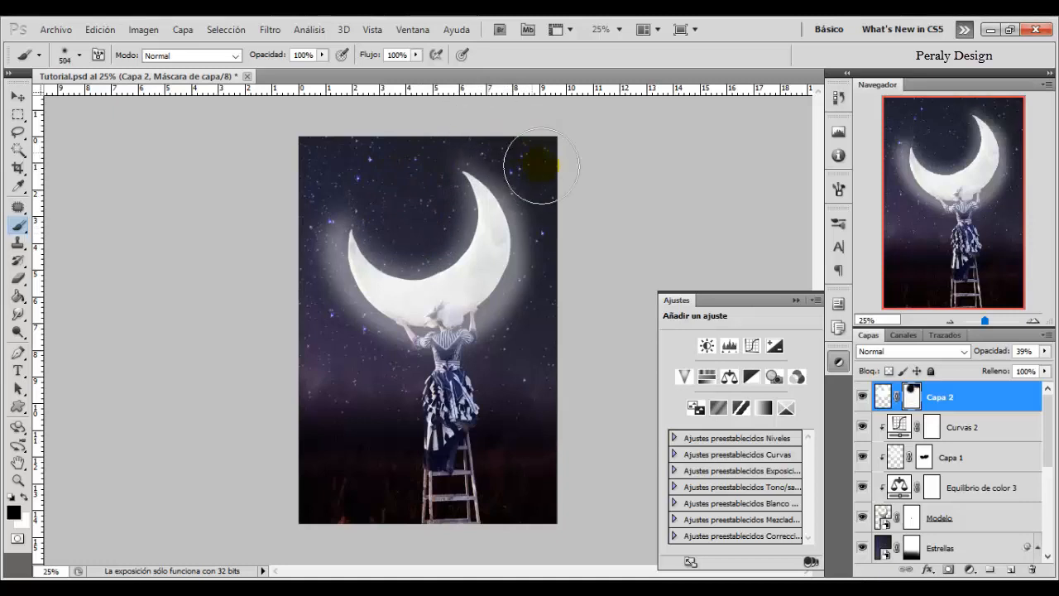
mouse_move(553, 190)
left_mouse_down()
mouse_move(576, 276)
mouse_move(545, 338)
mouse_move(511, 363)
mouse_move(524, 343)
mouse_move(445, 380)
mouse_move(501, 367)
mouse_move(375, 395)
mouse_move(523, 368)
mouse_move(488, 380)
left_mouse_up()
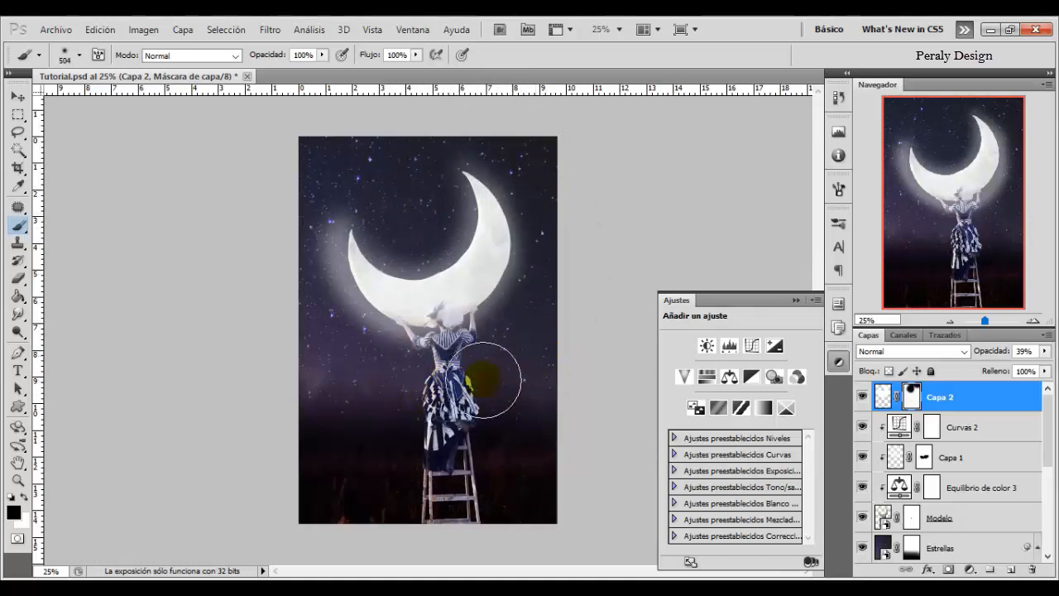
mouse_move(295, 328)
left_mouse_down()
mouse_move(289, 269)
mouse_move(355, 165)
left_mouse_up()
right_click(501, 344)
left_click_drag(650, 374, 658, 374)
mouse_move(299, 342)
left_mouse_down()
mouse_move(475, 420)
mouse_move(595, 258)
mouse_move(580, 171)
left_mouse_up()
mouse_move(411, 207)
left_mouse_down()
mouse_move(403, 194)
mouse_move(291, 181)
left_mouse_up()
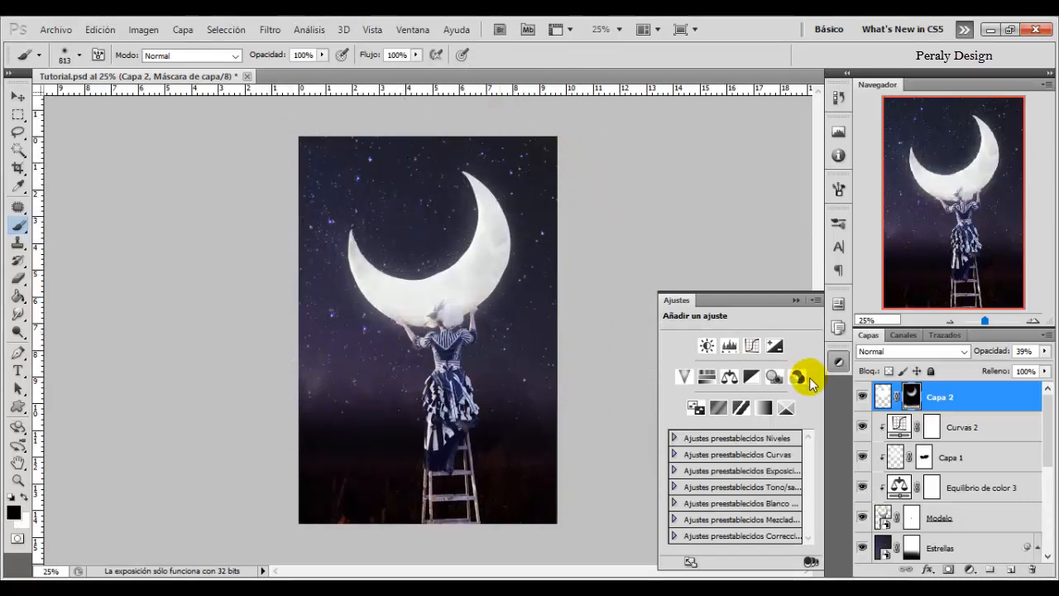
- Set the opacity of Capa 2 to 30% and compare the image with and without the glow
left_click(863, 397)
left_click(862, 397)
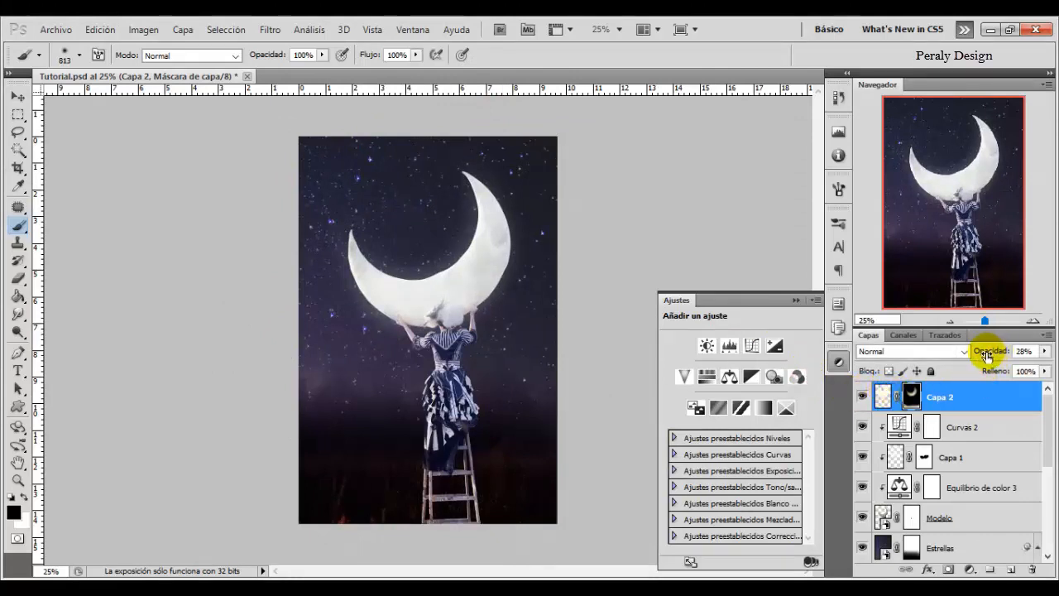
left_click_drag(987, 356, 990, 355)
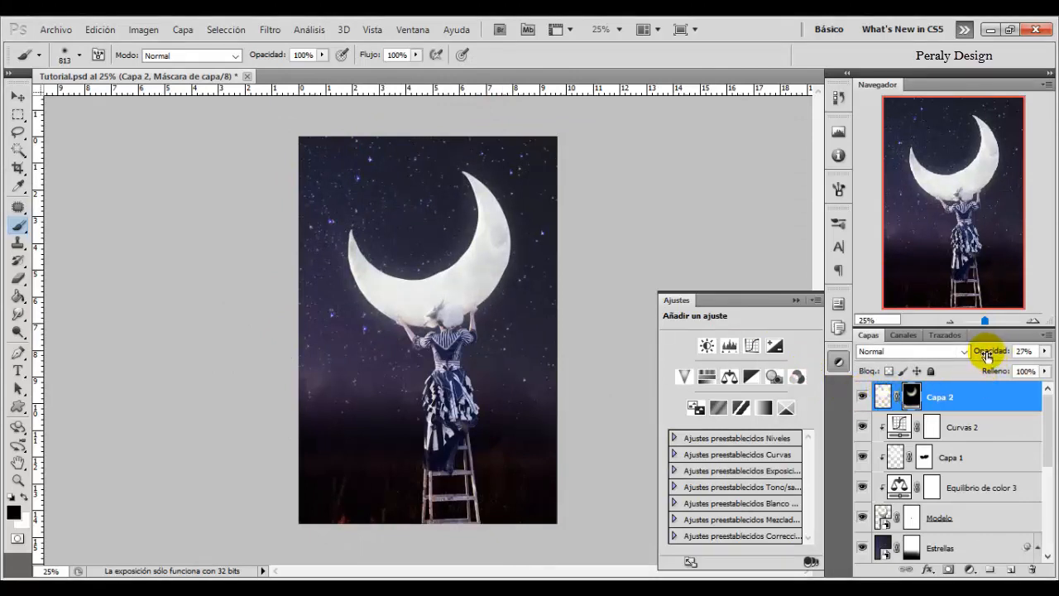
left_click(861, 399)
left_click(861, 399)
left_click(862, 399)
left_click(861, 398)
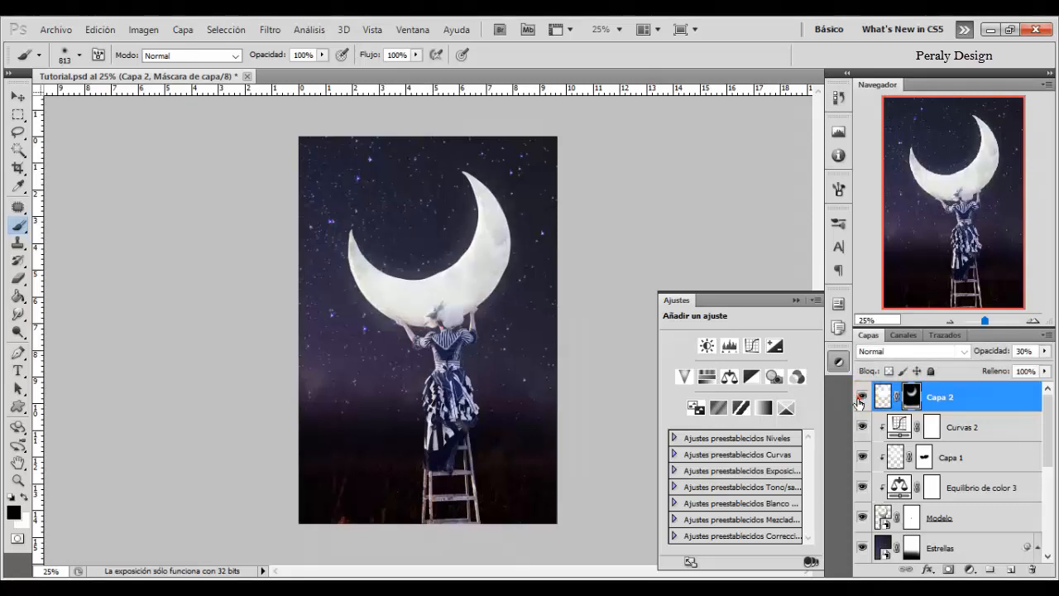
- Reduce the brush size to 504 px and check the moon with the Capa 2 glow hidden and shown
right_click(477, 185)
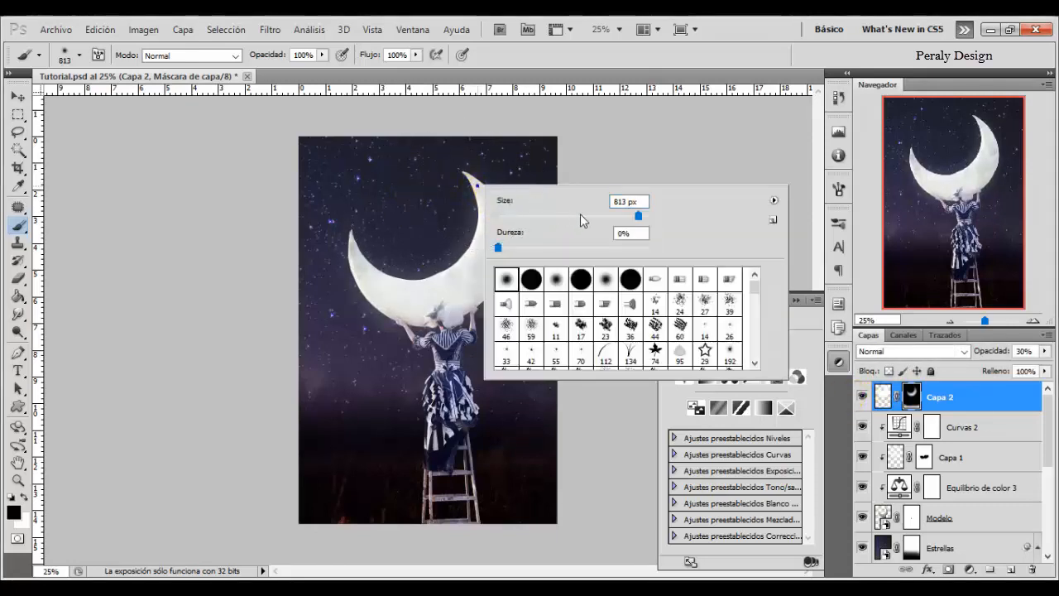
left_click(422, 216)
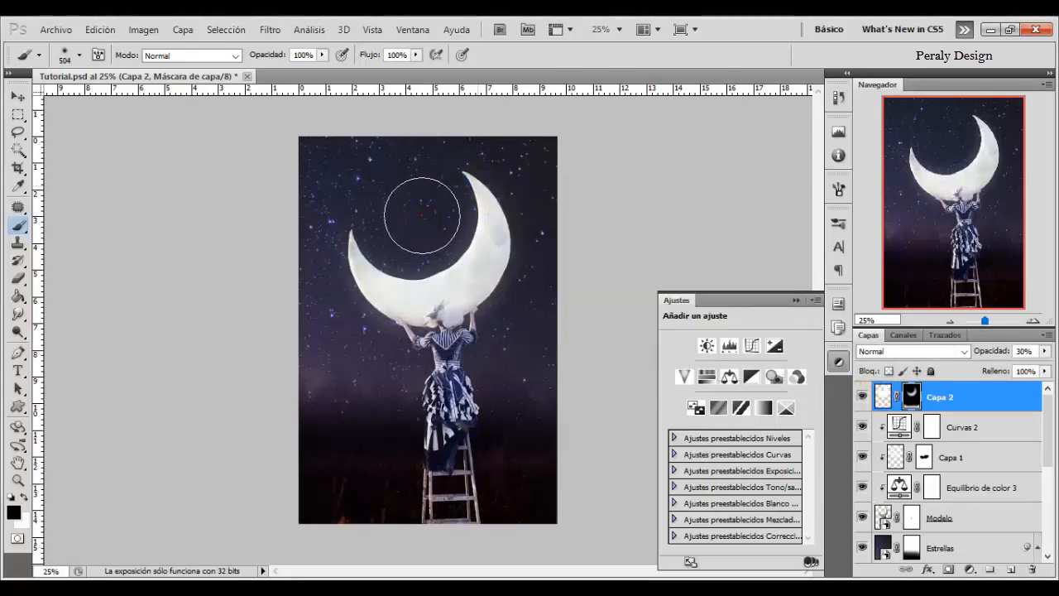
left_click(863, 398)
left_click(863, 398)
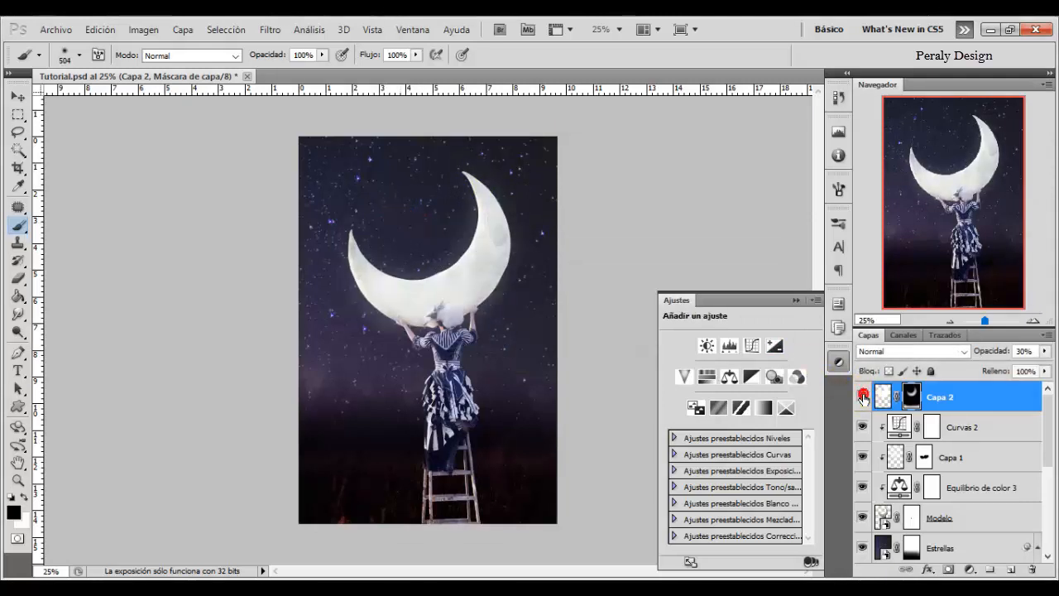
- Set the foreground colour to black (000000) and add a Degradado fill layer above Capa 2
left_click(933, 398)
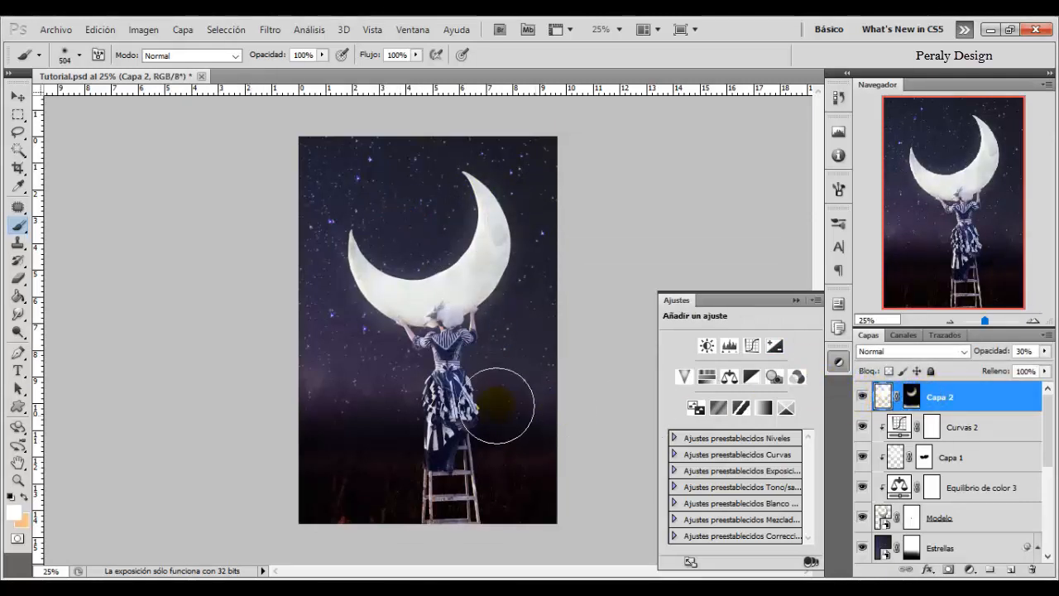
left_click(14, 511)
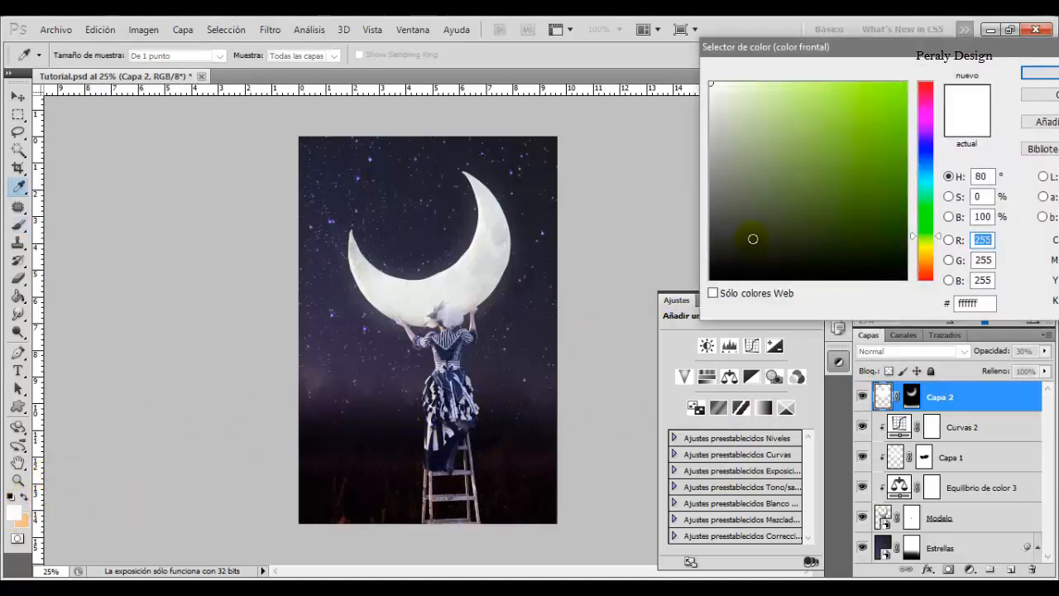
left_click_drag(748, 240, 675, 321)
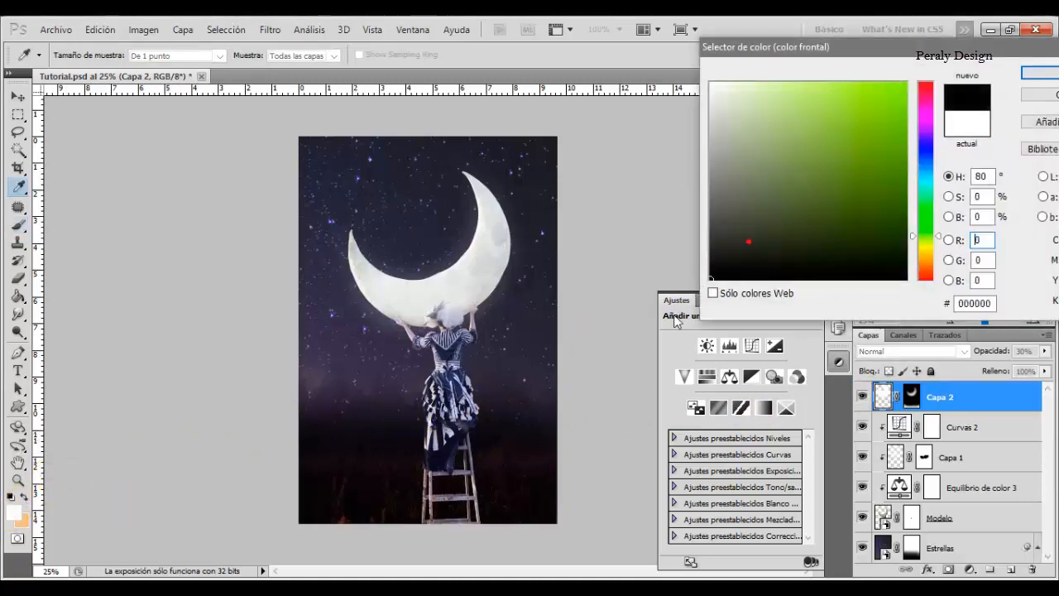
left_click(1033, 76)
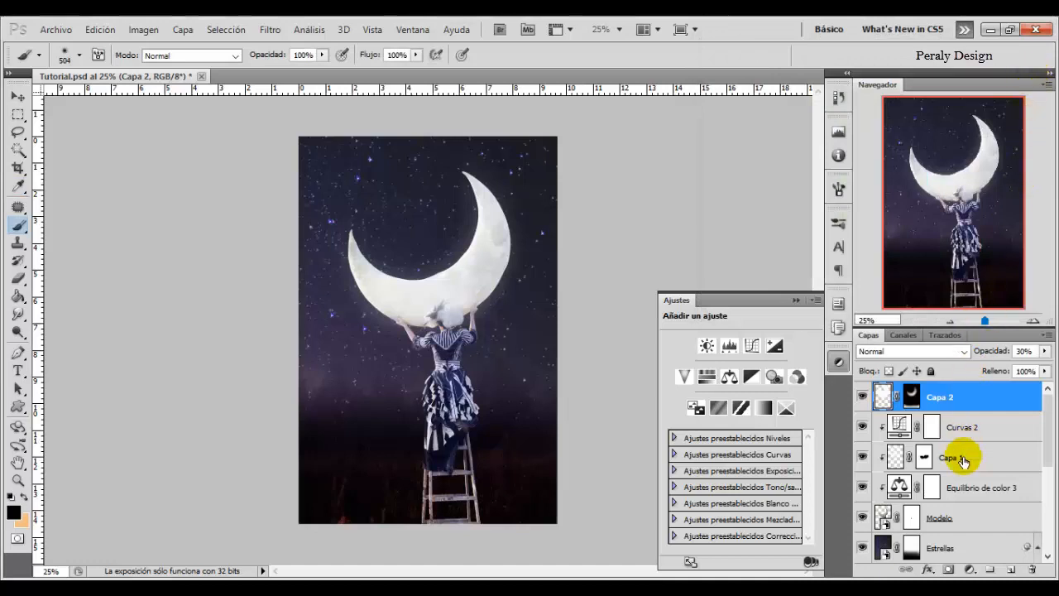
left_click(969, 570)
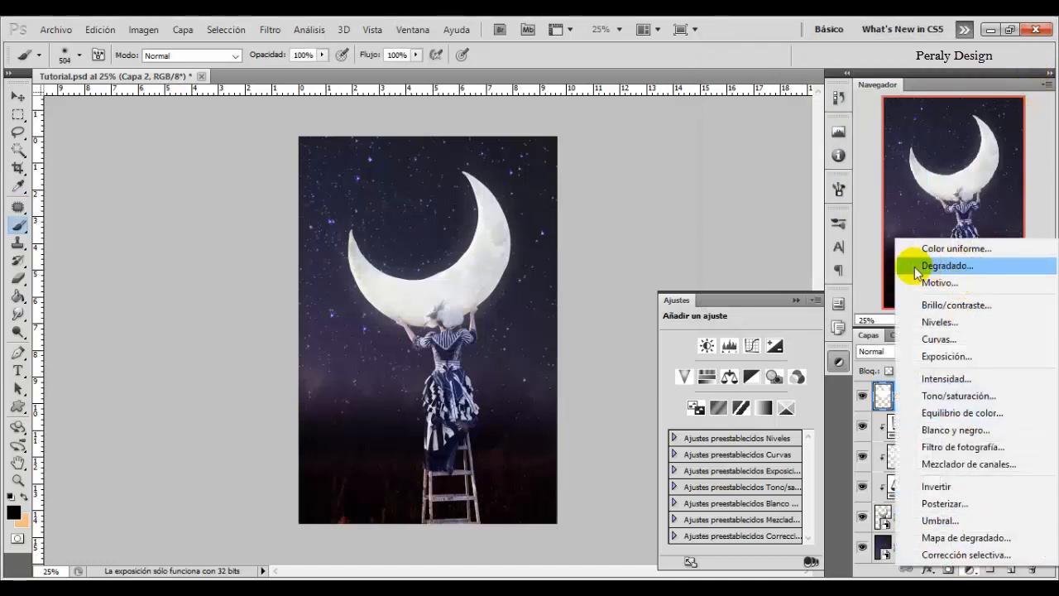
left_click(939, 265)
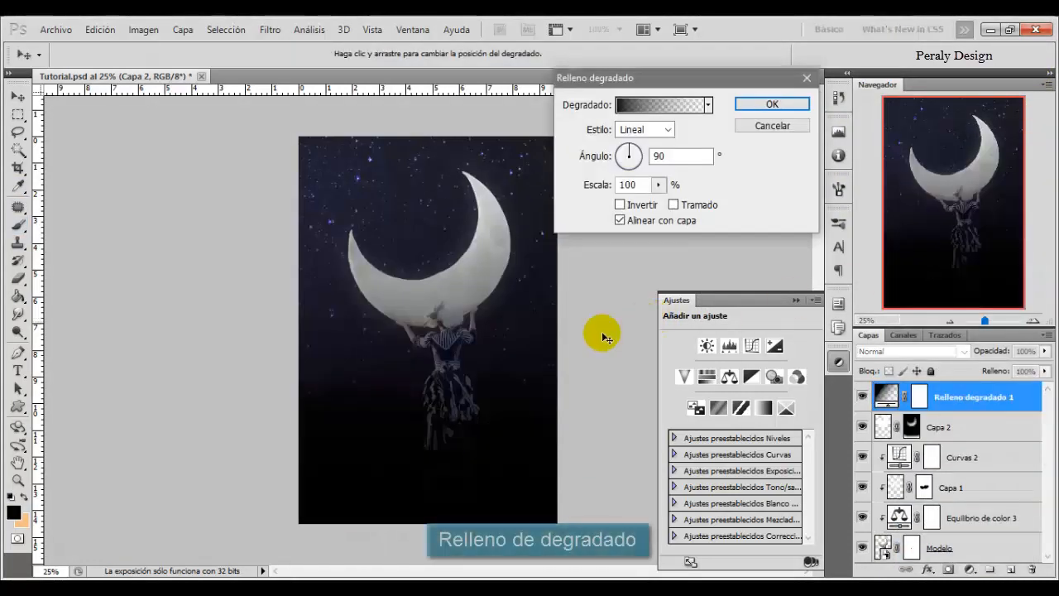
- Shift the linear 90° black-to-transparent gradient down to the foot of the image, accept it, and compare with and without the fill
left_click_drag(487, 319, 472, 477)
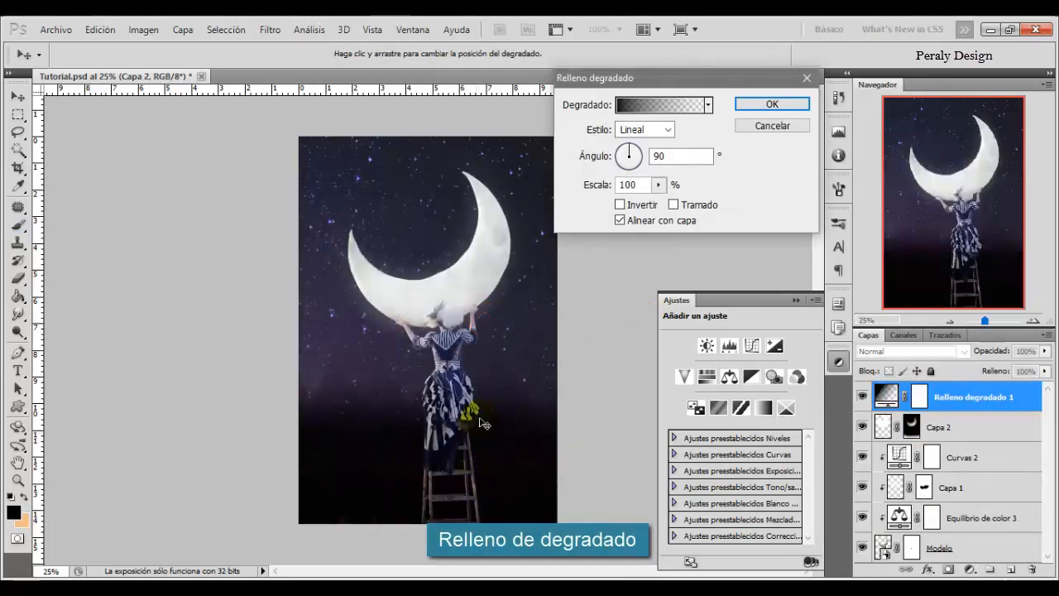
left_click_drag(486, 381, 482, 460)
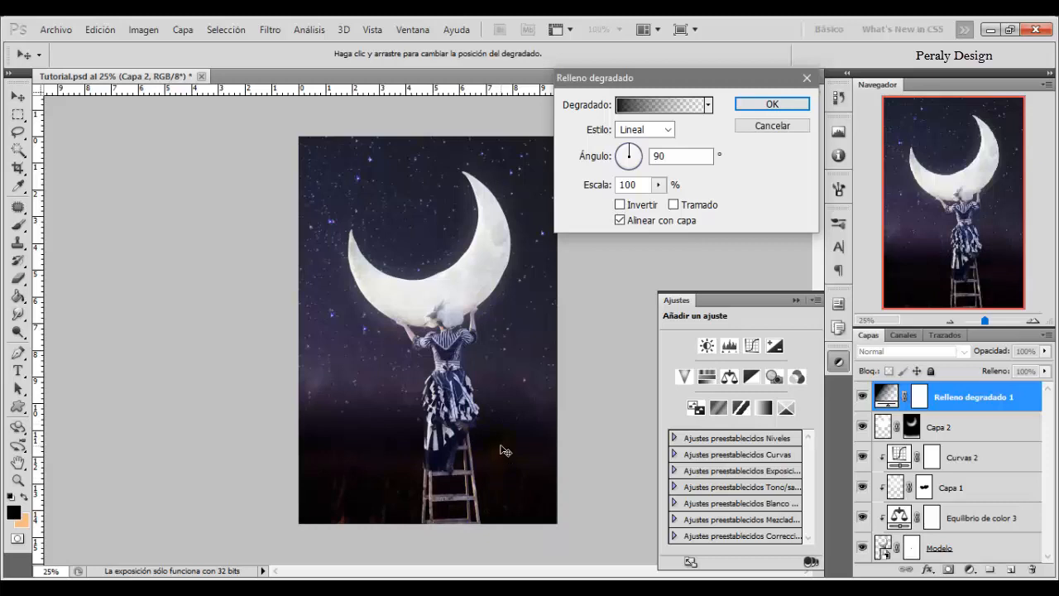
mouse_move(503, 450)
left_mouse_down()
mouse_move(506, 350)
mouse_move(484, 511)
left_mouse_up()
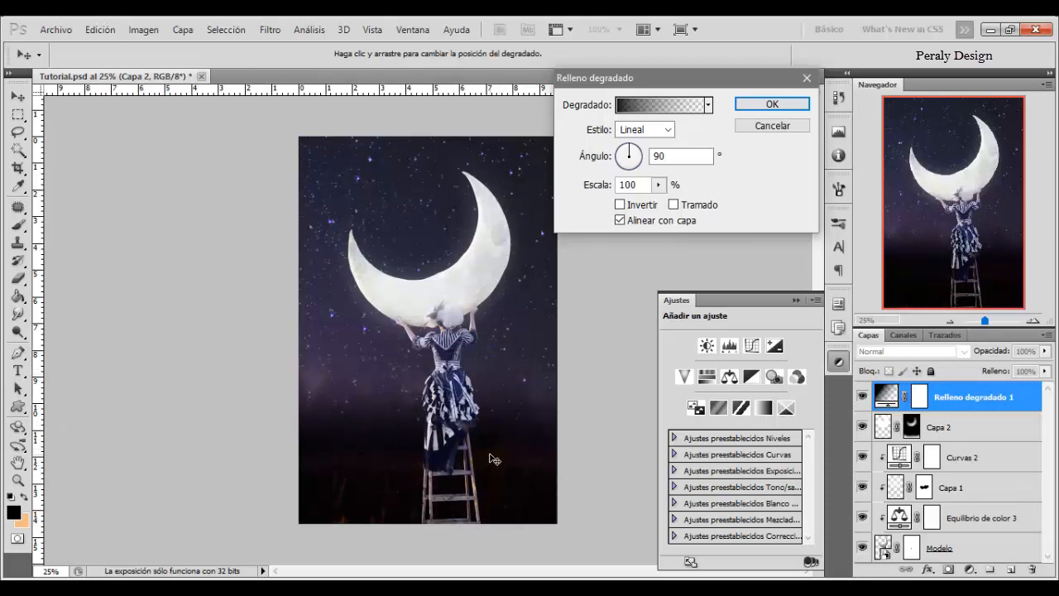
left_click(749, 104)
key("b")
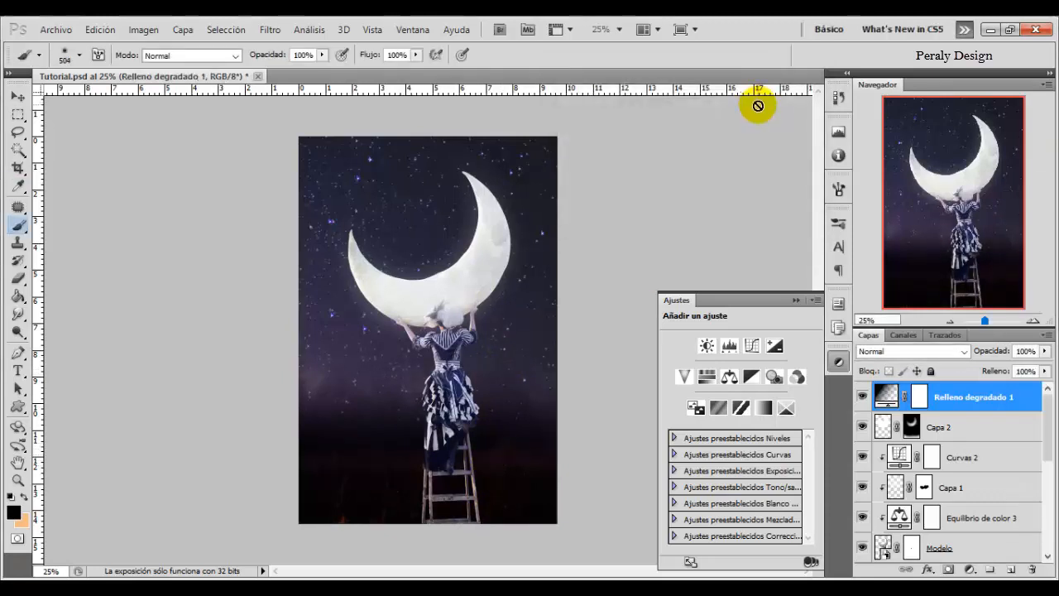
left_click(860, 397)
left_click(860, 397)
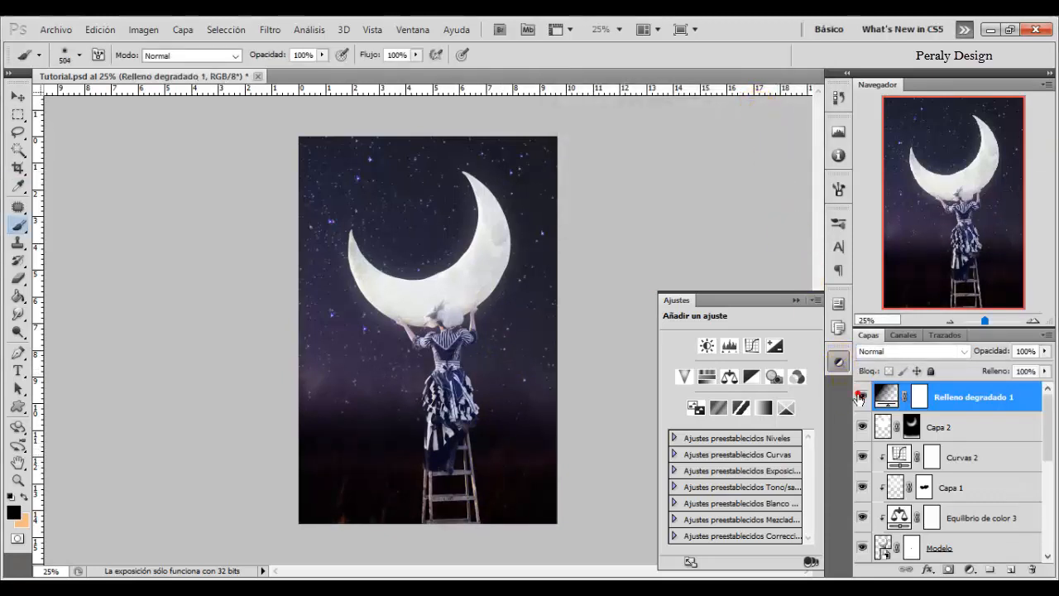
left_click(860, 397)
left_click(861, 397)
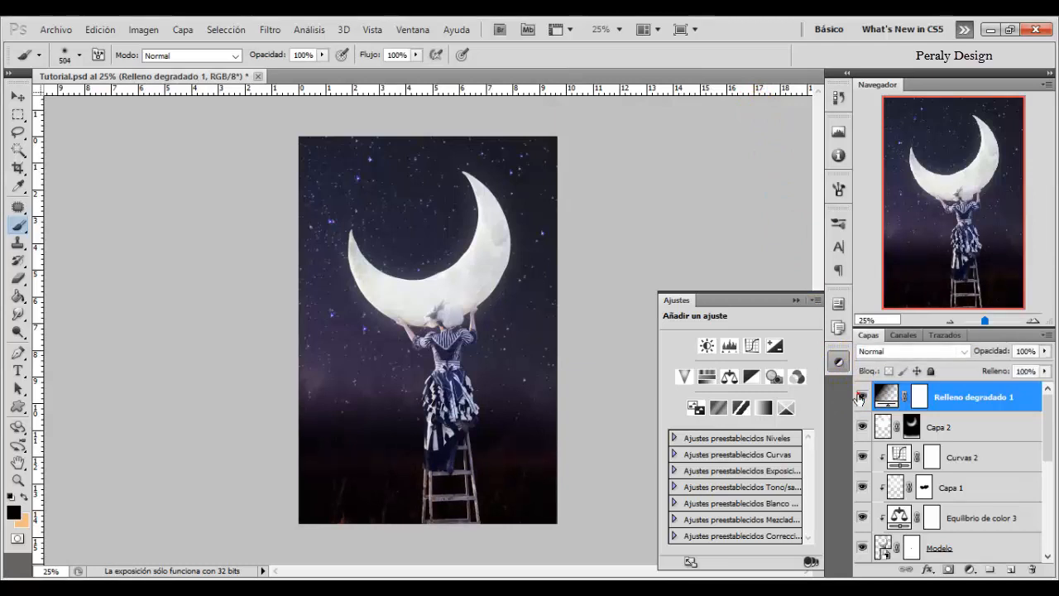
- Add a Color Balance adjustment on top with midtones Cian/Rojo -20 and Amarillo/Azul -45, and compare its effect
left_click(969, 570)
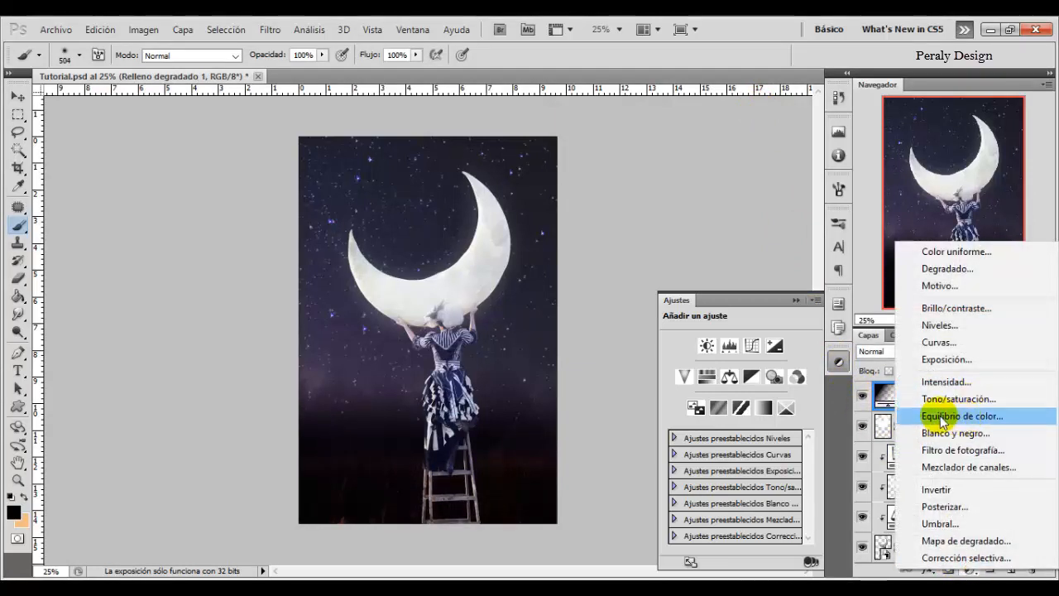
left_click(959, 416)
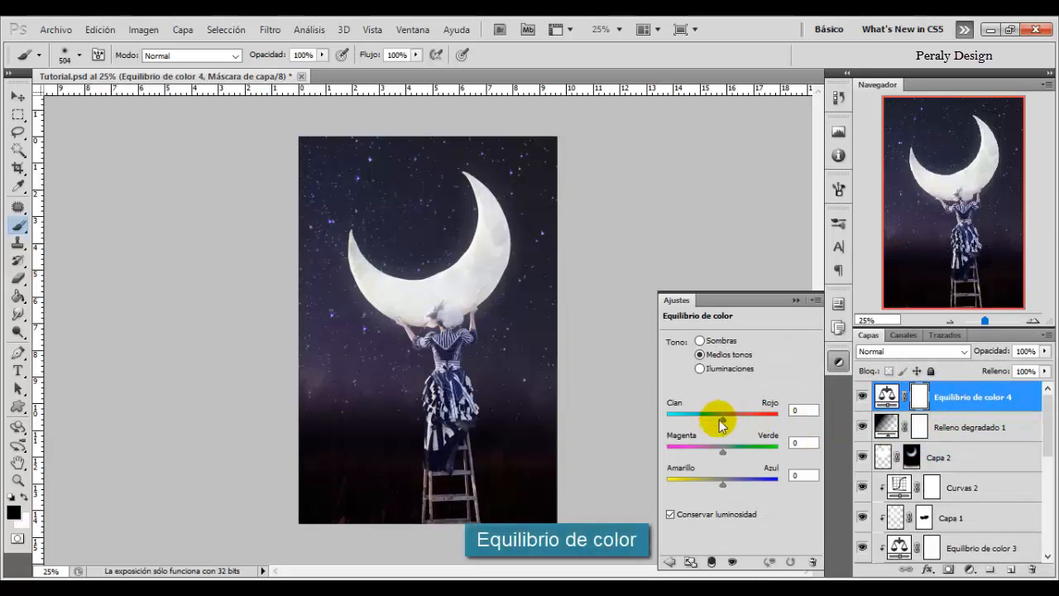
left_click_drag(721, 420, 716, 422)
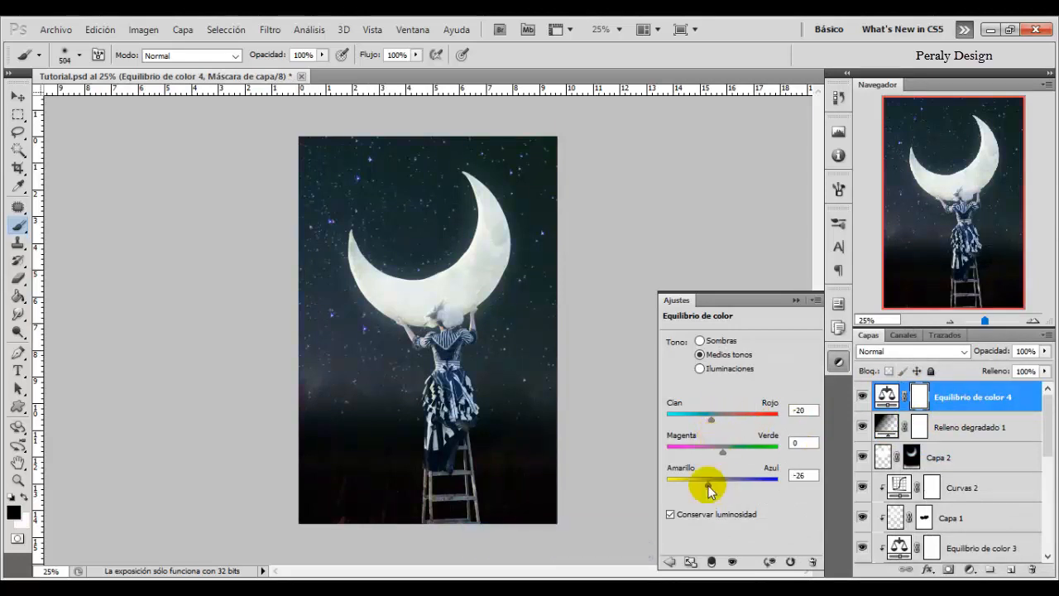
left_click_drag(709, 491, 703, 490)
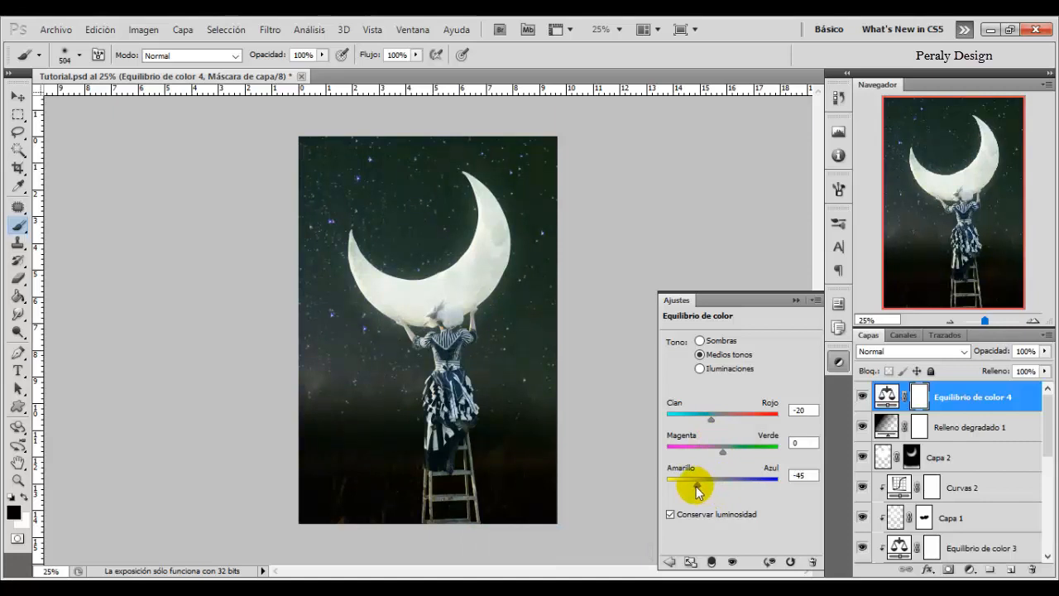
left_click(862, 398)
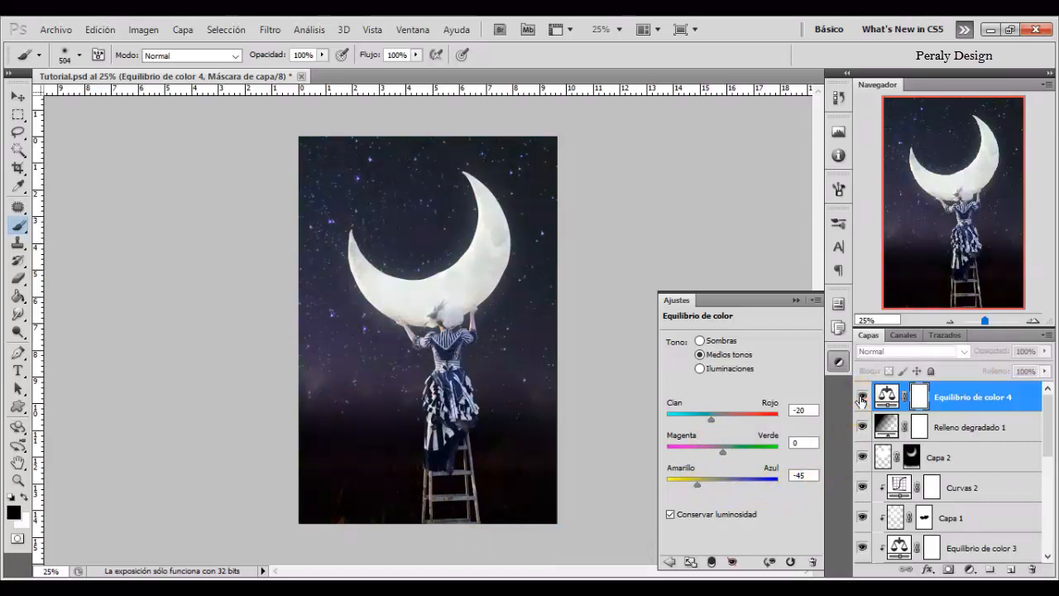
left_click(862, 398)
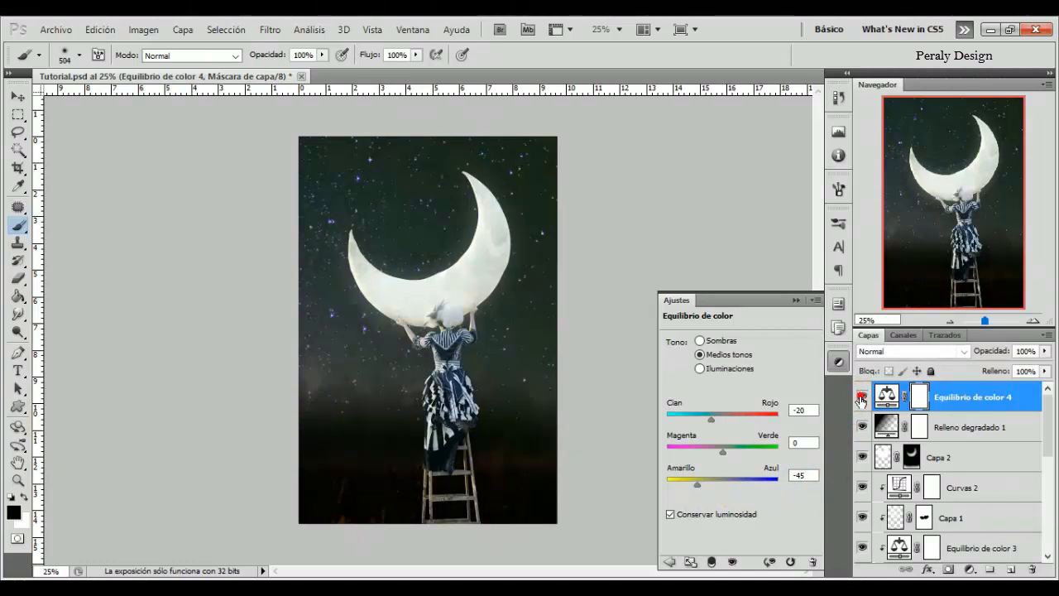
- Create a new top layer and paint a white (ffffff) light over the moon's inner curve with a 1009 px, 0% hardness brush
left_click(1011, 569)
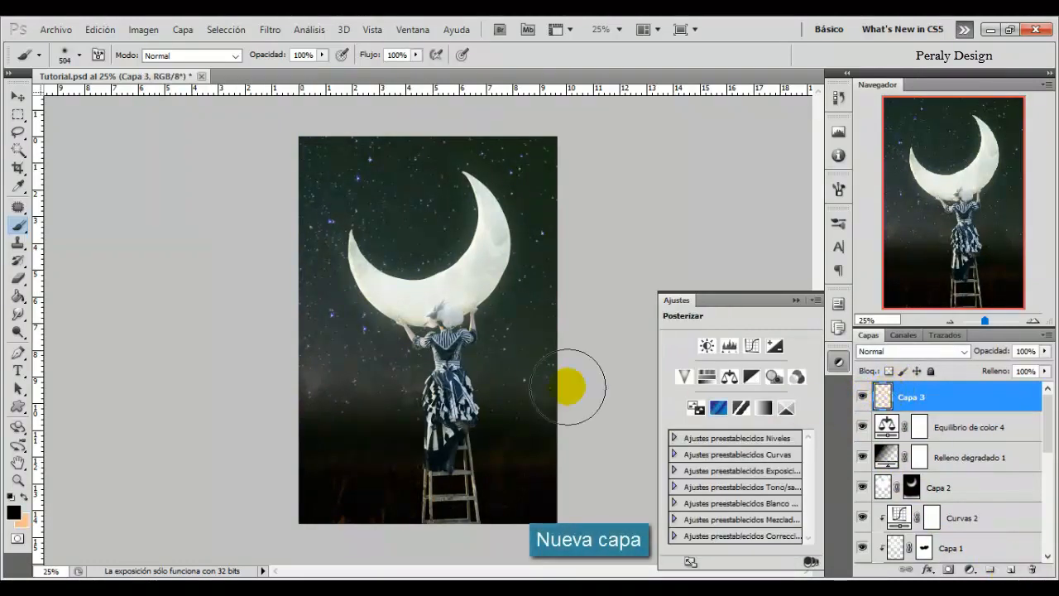
left_click(13, 513)
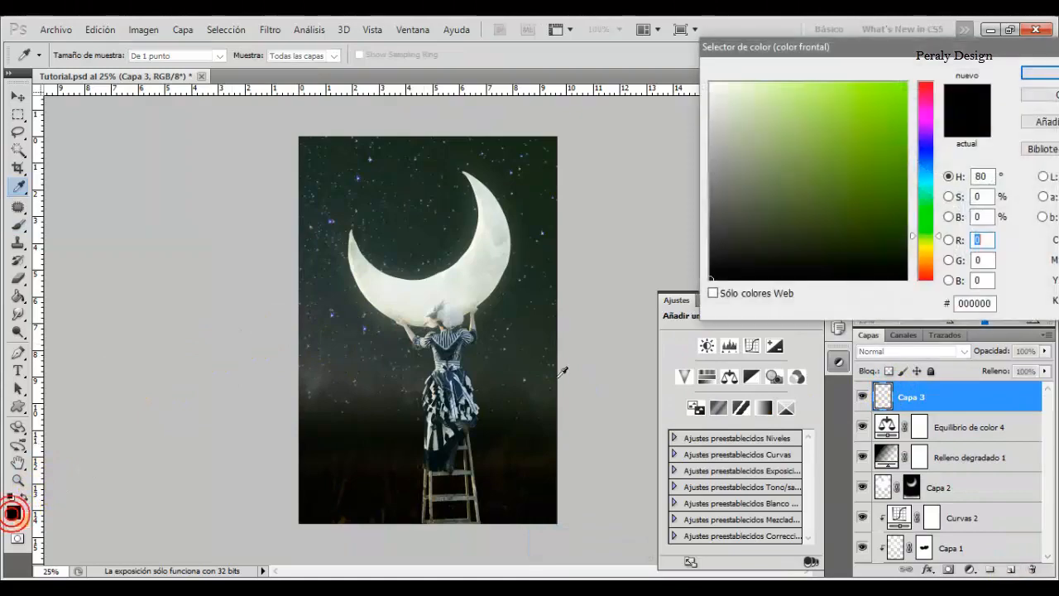
left_click_drag(737, 142, 710, 88)
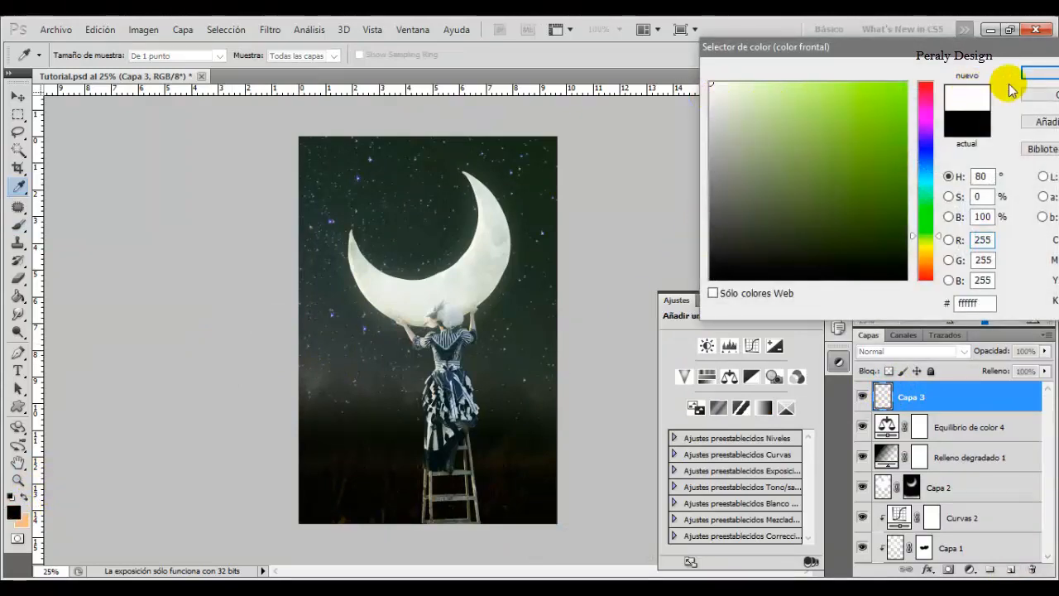
left_click(1038, 73)
right_click(417, 261)
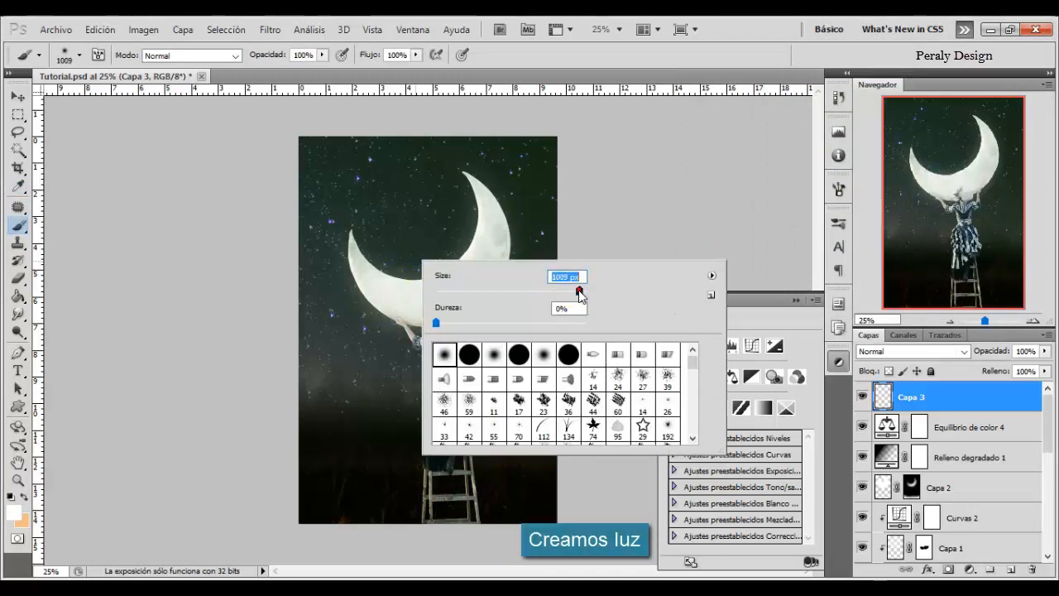
left_click(434, 251)
left_click_drag(434, 250, 436, 259)
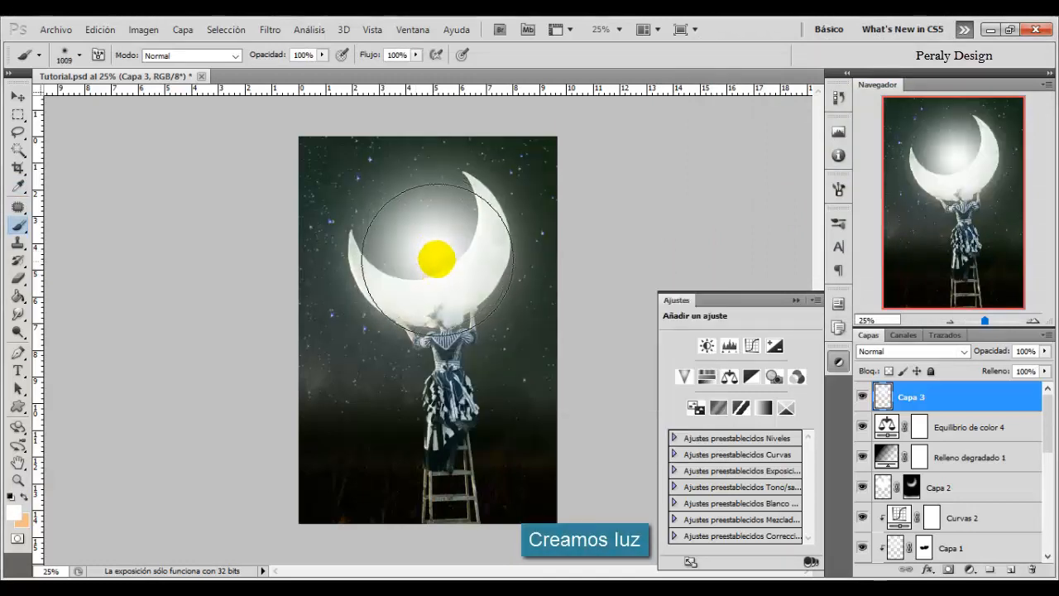
- Scale the white light on Capa 3 to about 177%, centre it lower at about Y 968 px, and set the layer's opacity to 15%
key("ctrl+t")
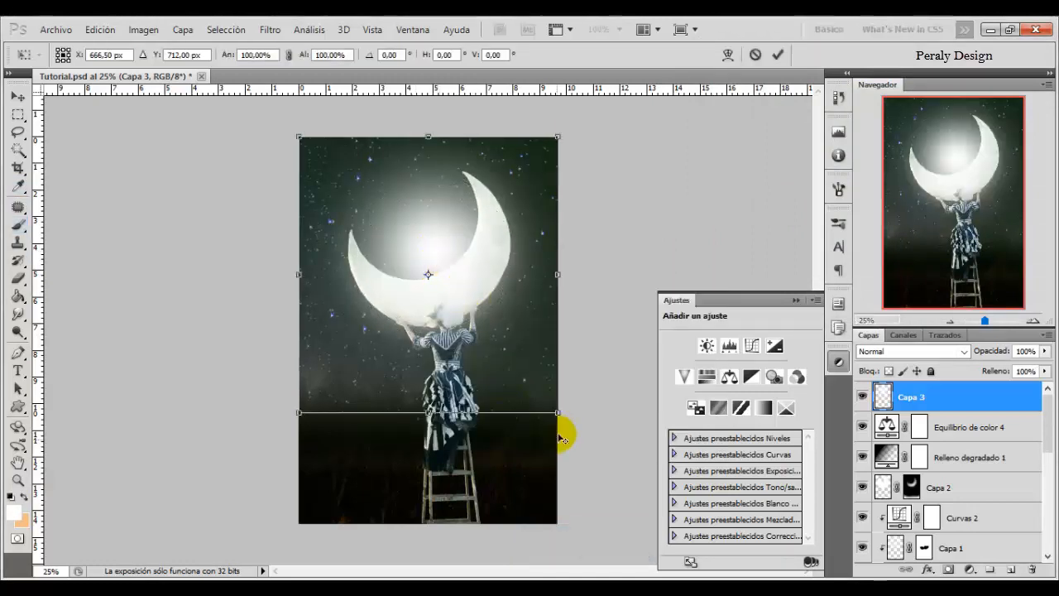
left_click_drag(557, 413, 658, 519)
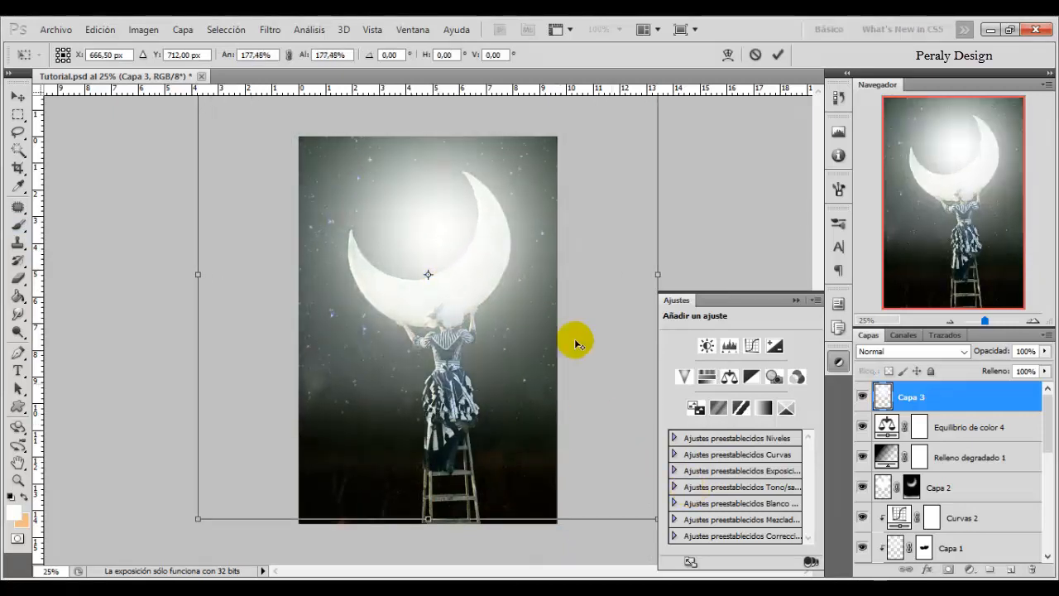
left_click_drag(541, 293, 543, 341)
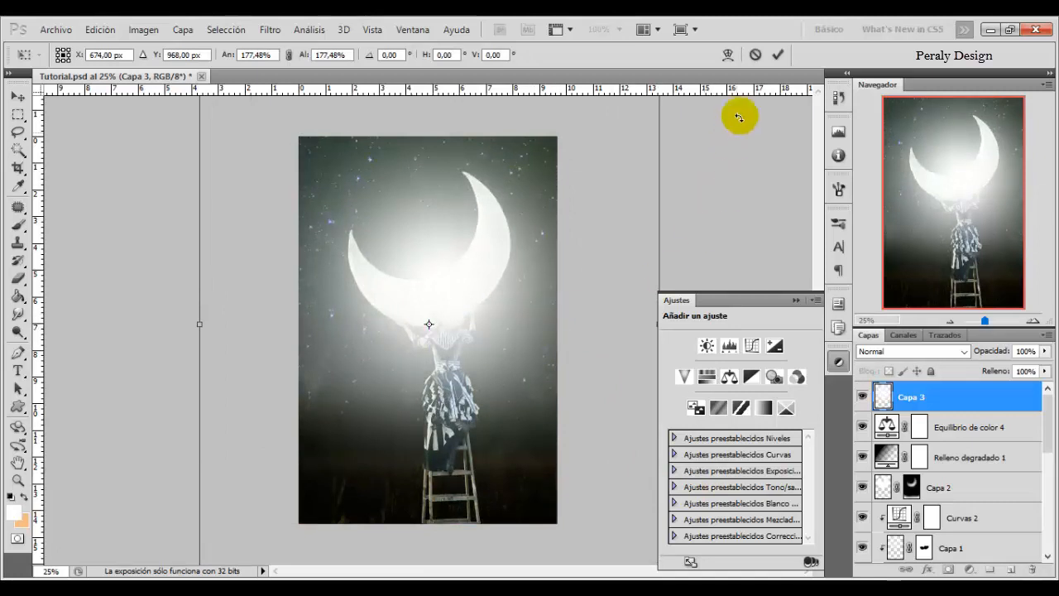
left_click(778, 54)
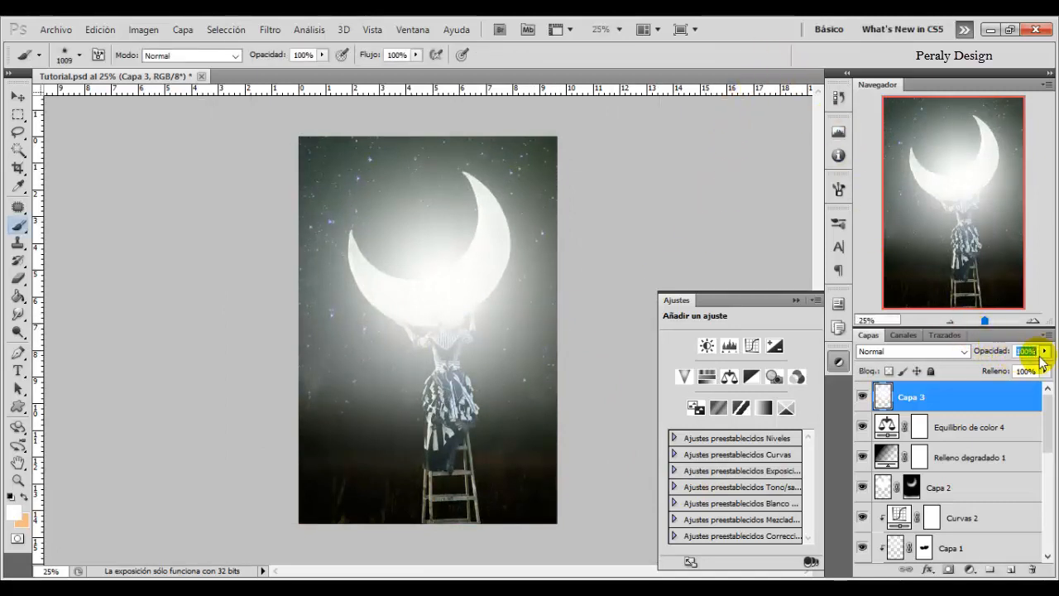
type("15")
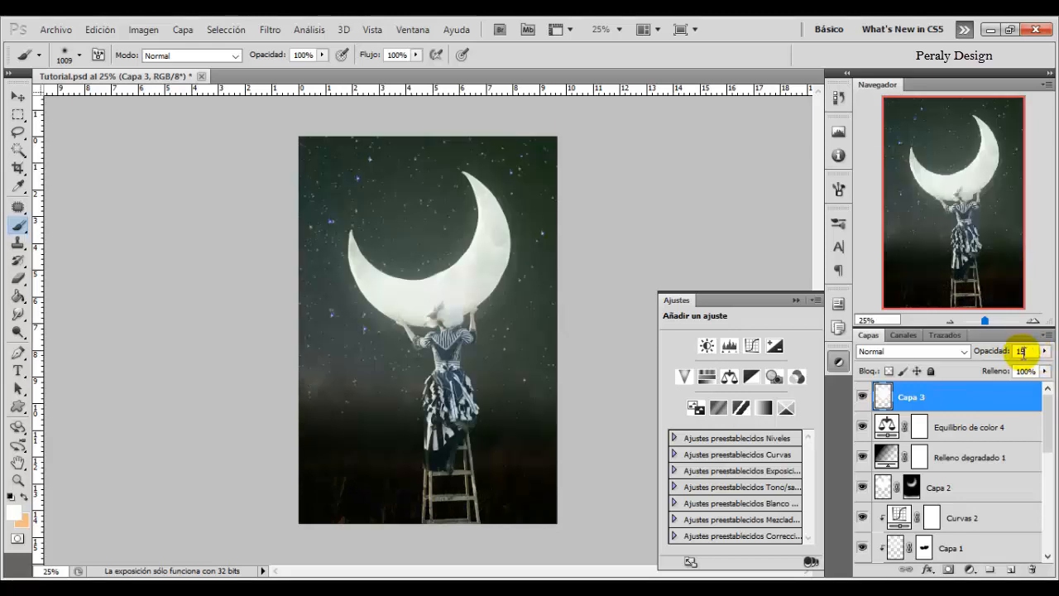
left_click(861, 397)
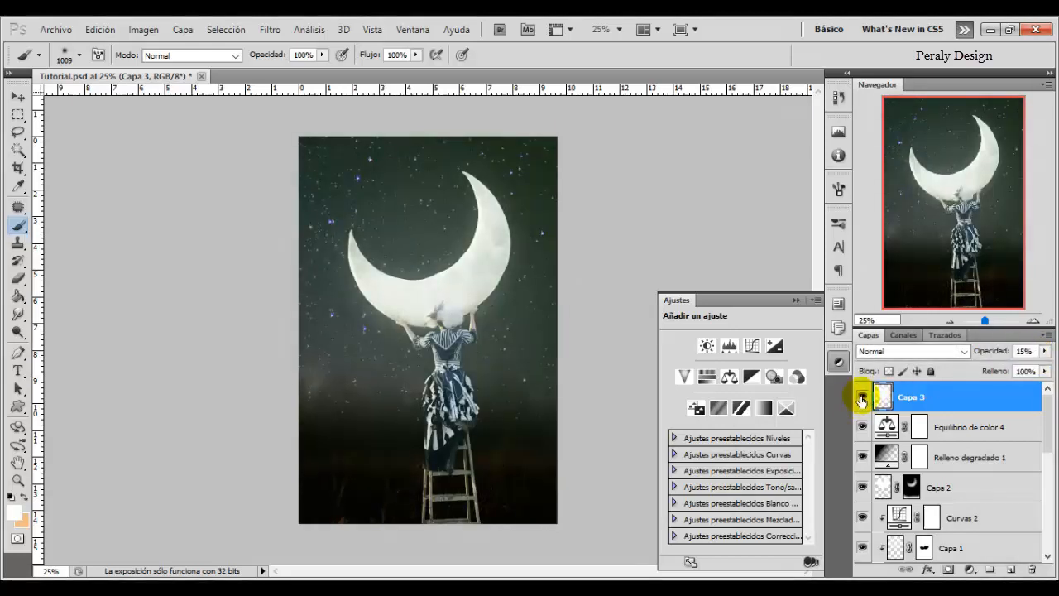
- Stamp all visible layers into a new layer above Capa 3 and open it in the Topaz Adjust 5 filter
left_click(905, 400)
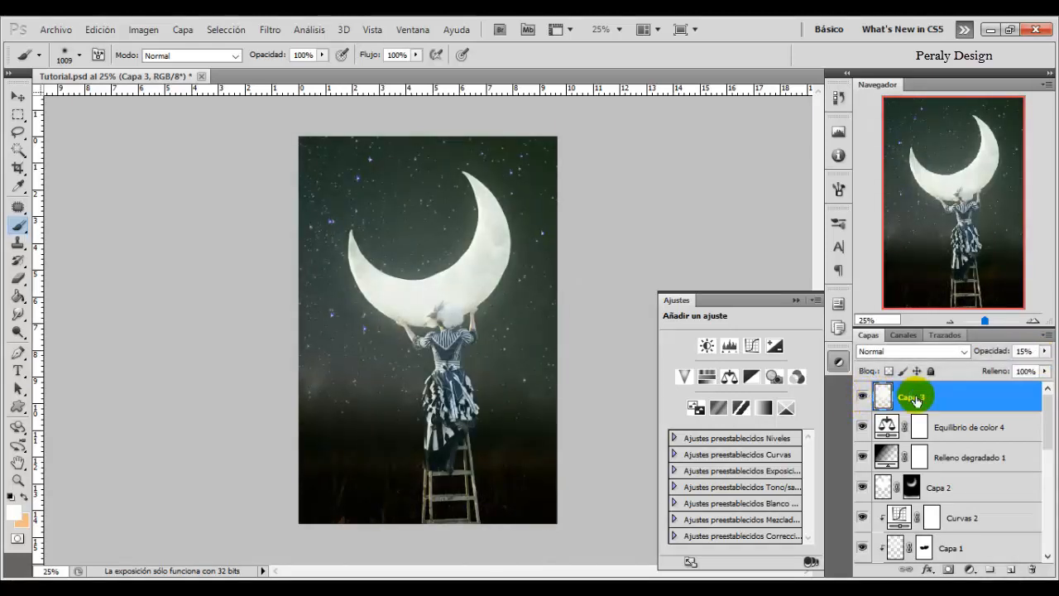
key("ctrl+shift+alt+e")
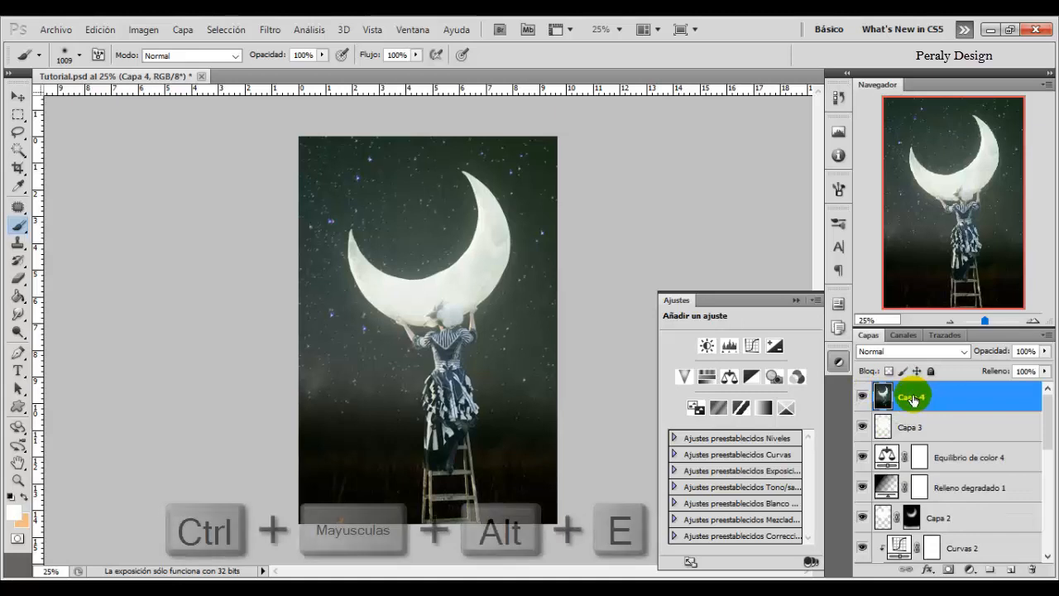
left_click(274, 30)
mouse_move(389, 404)
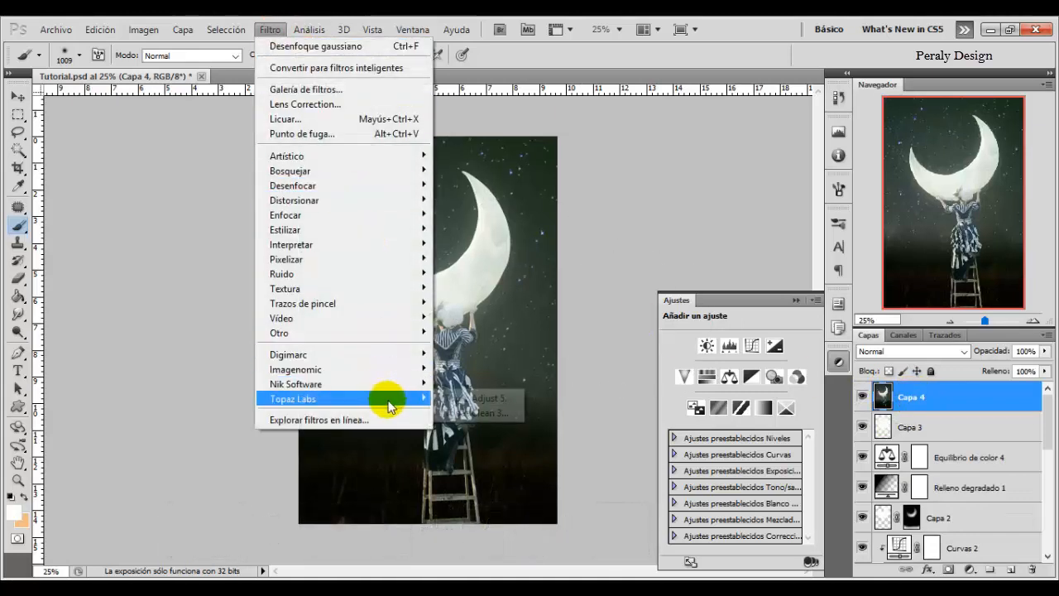
left_click(478, 398)
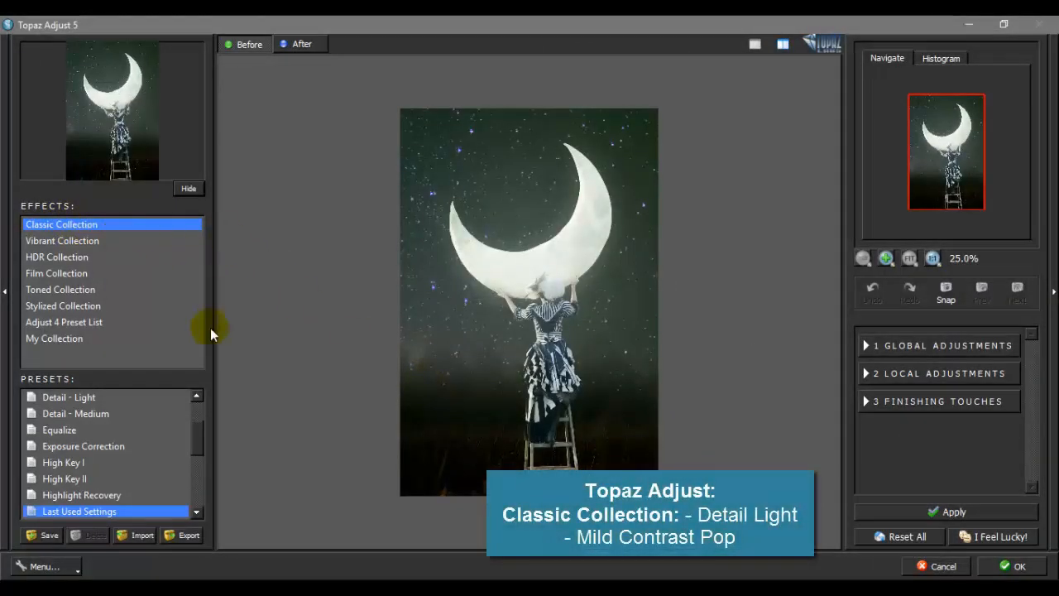
- Apply the Detail - Light preset from the Classic Collection to the merged layer
left_click_drag(198, 443, 198, 432)
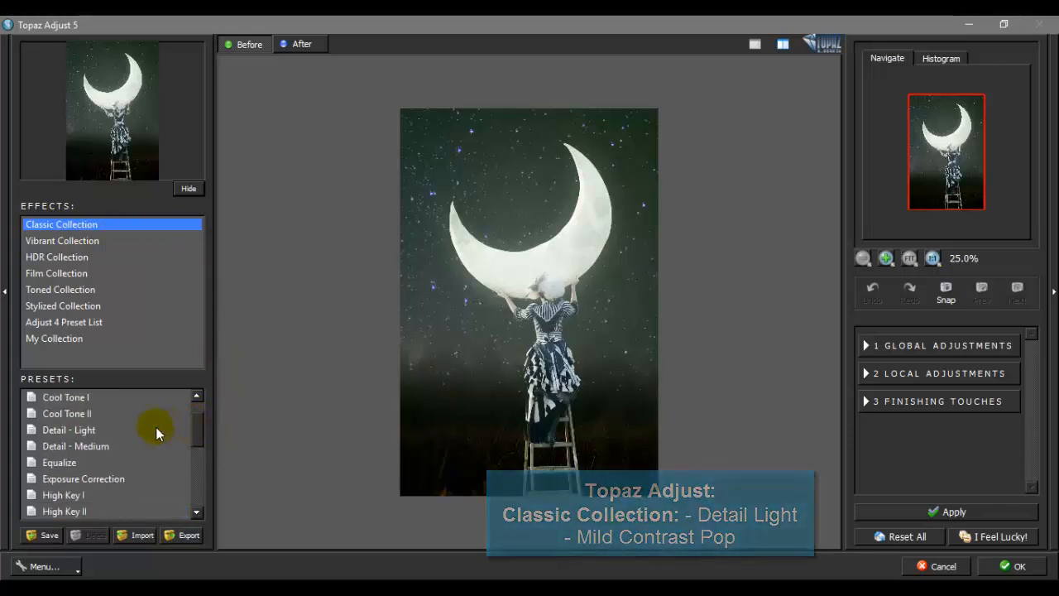
left_click(116, 430)
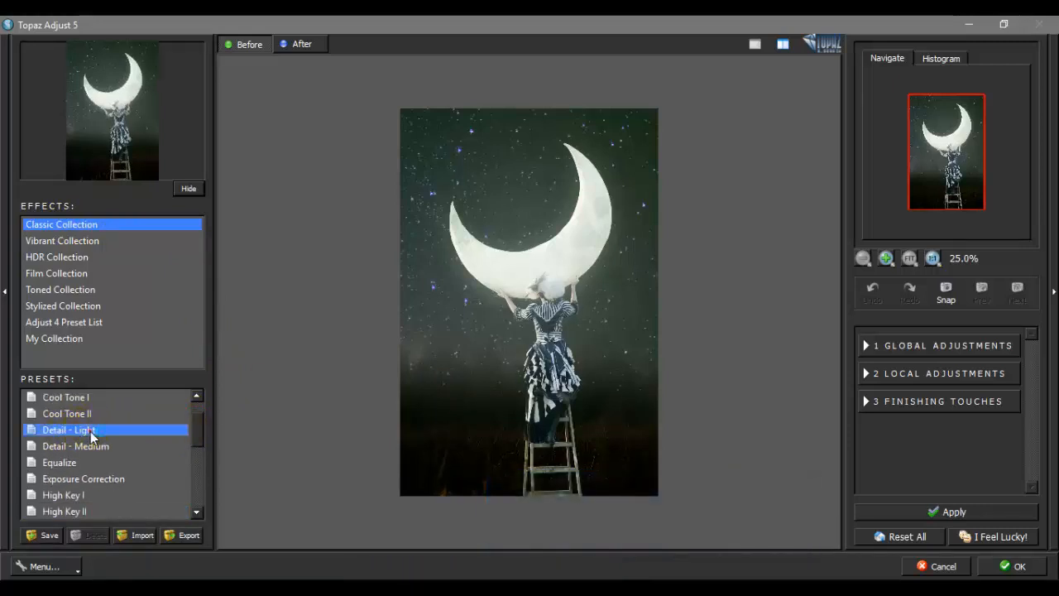
left_click(91, 434)
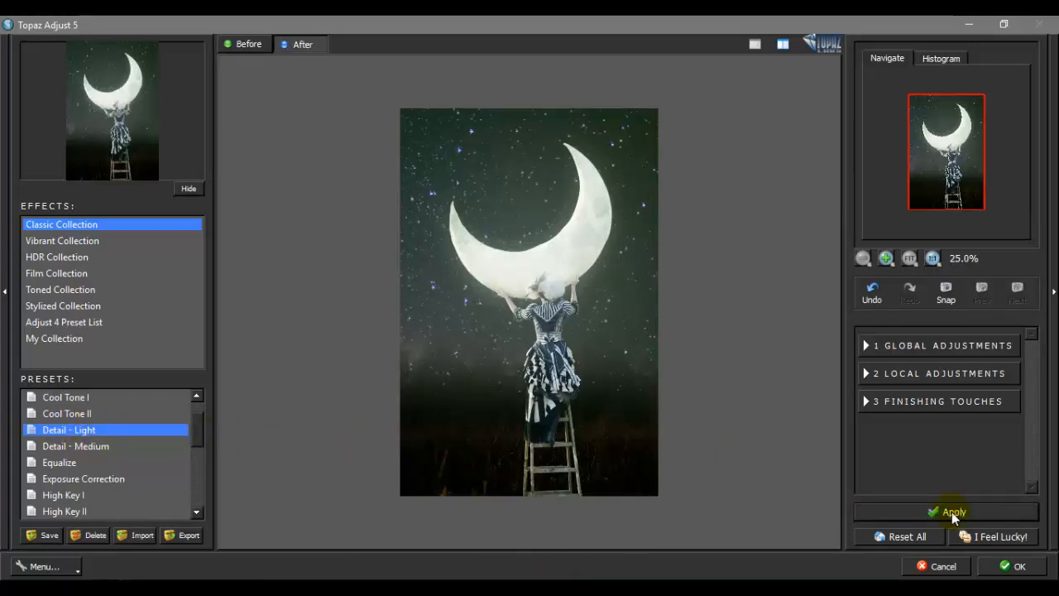
- Add the Mild Contrast Pop preset, accept the filter, and compare the image with and without Capa 4
left_click_drag(199, 437, 199, 469)
left_click(128, 466)
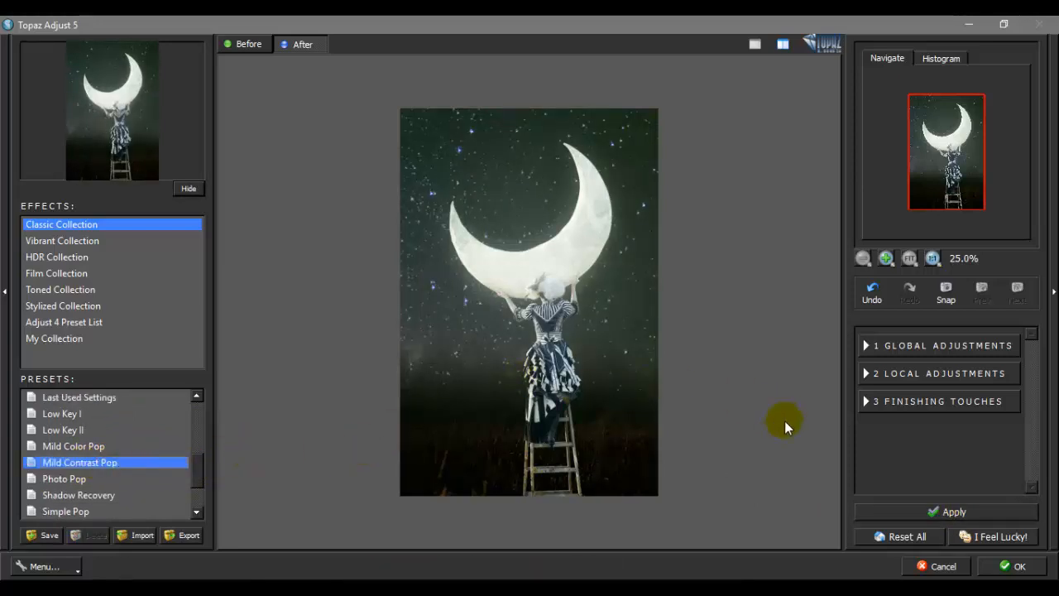
left_click(1016, 567)
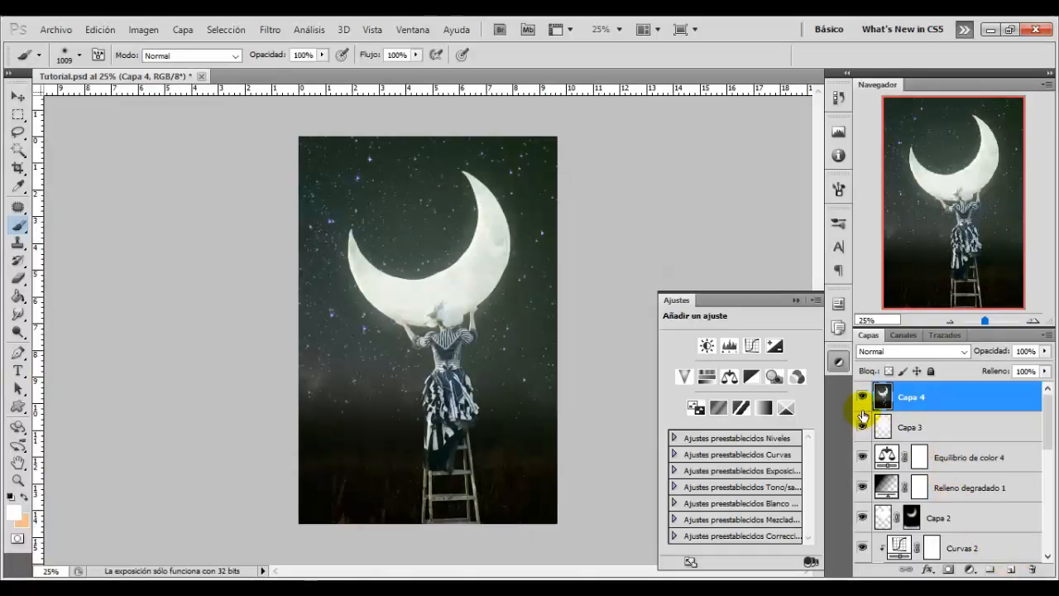
left_click(861, 401)
- Add a Niveles adjustment above Capa 4 with the RGB shadow input at 9, and compare its effect
left_click(969, 569)
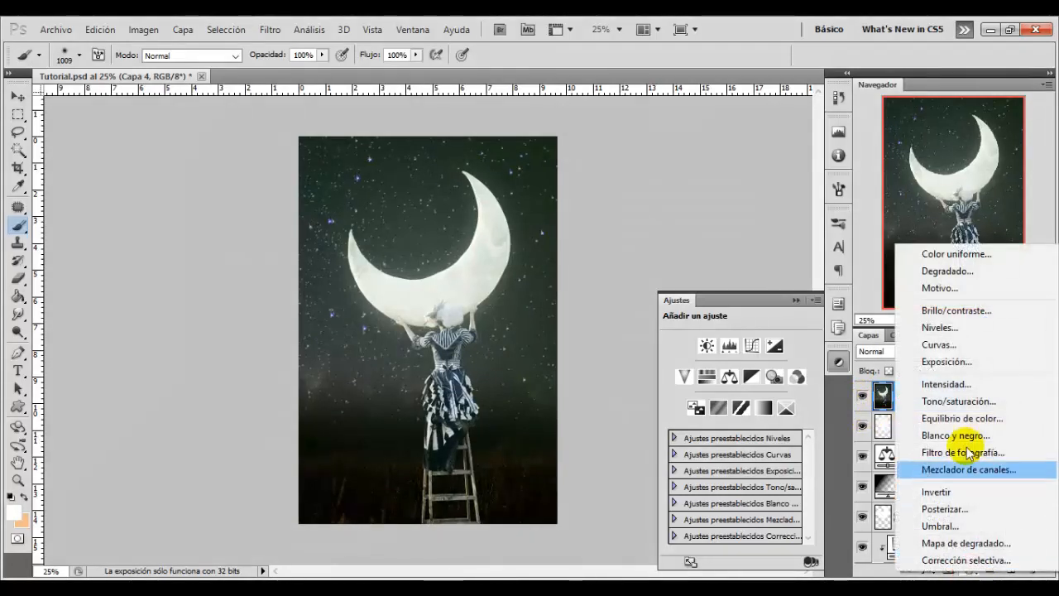
left_click(944, 328)
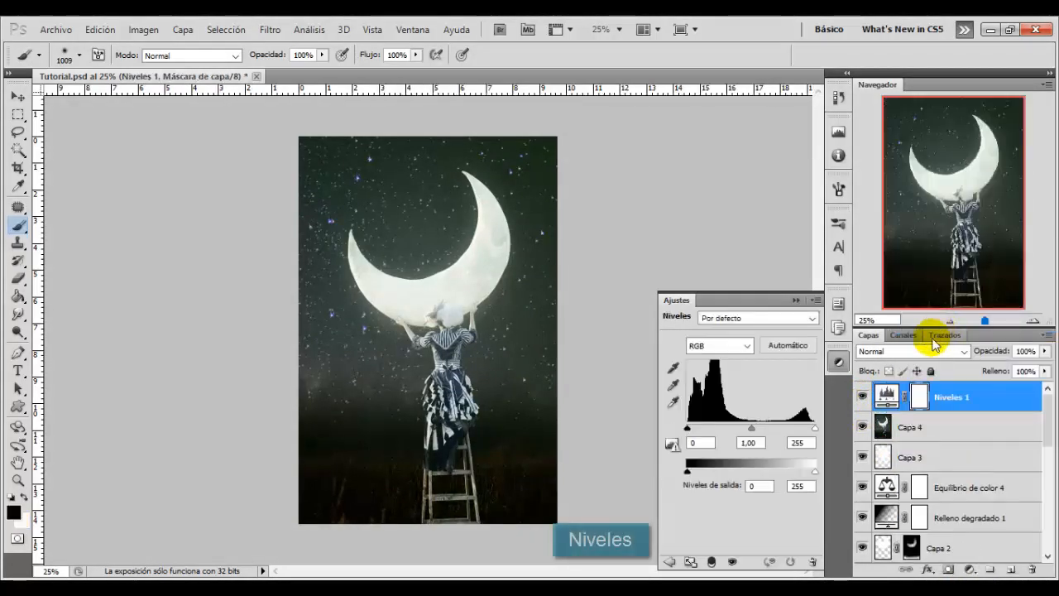
left_click_drag(687, 428, 696, 431)
left_click(861, 397)
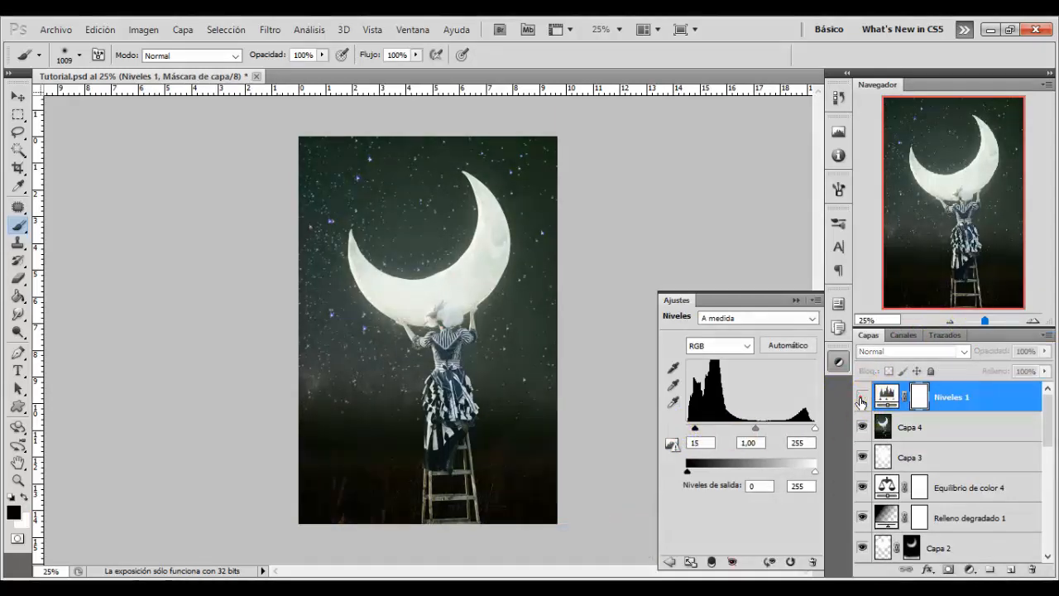
left_click(861, 397)
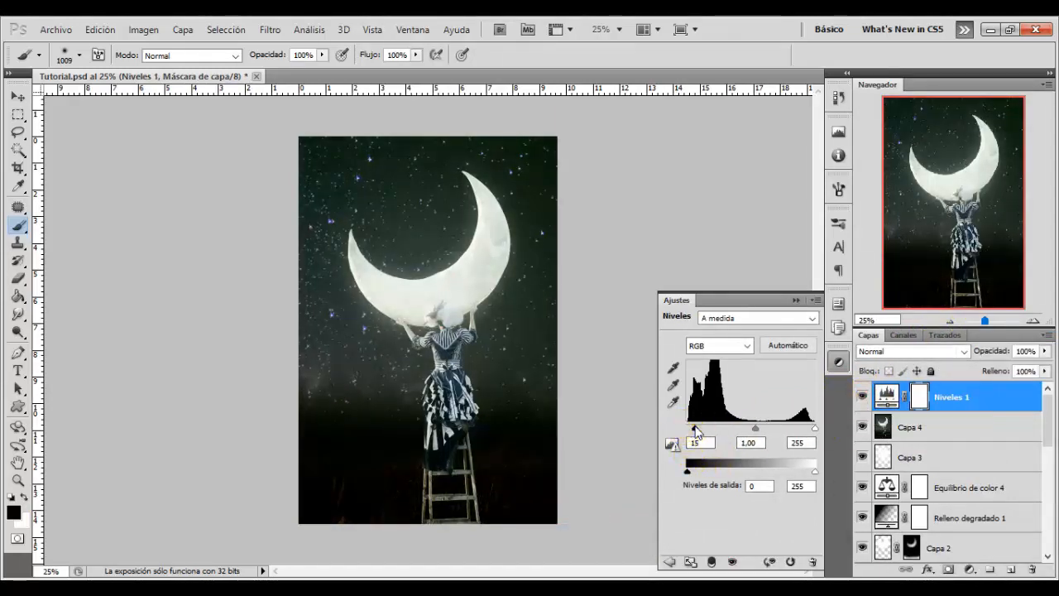
mouse_move(696, 431)
left_mouse_down()
mouse_move(685, 427)
mouse_move(693, 432)
left_mouse_up()
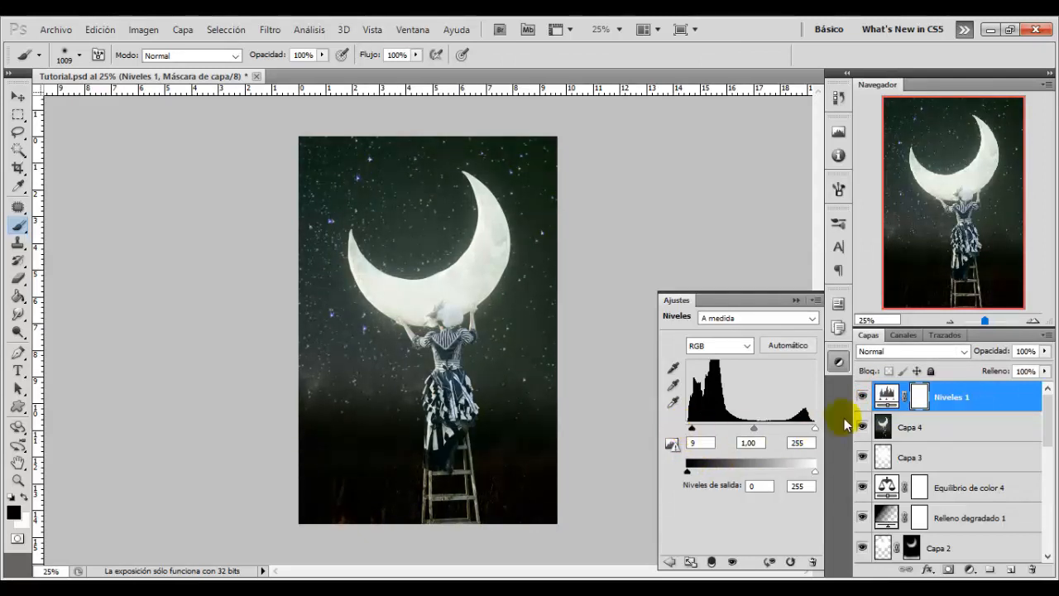
left_click(861, 397)
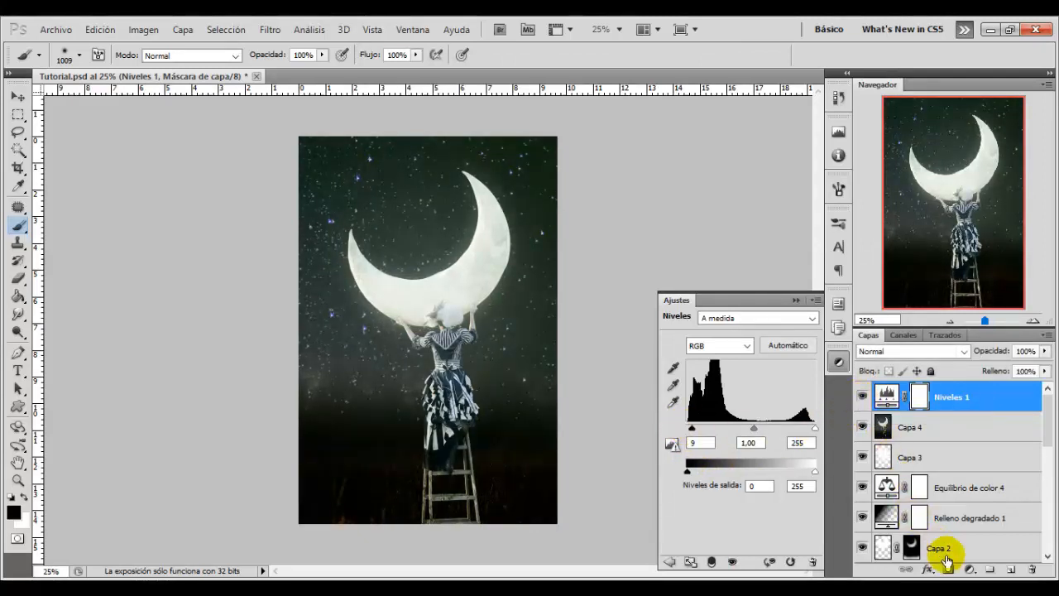
- Add a Blanco y negro adjustment in Oscurecer blend mode with 40% fill, and compare its effect
left_click(970, 571)
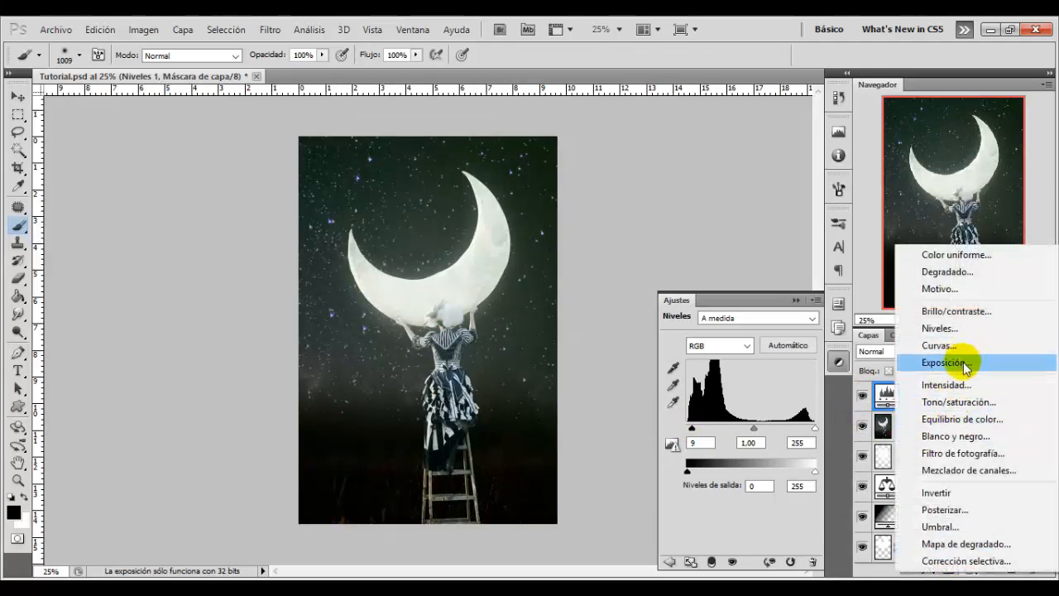
left_click(958, 440)
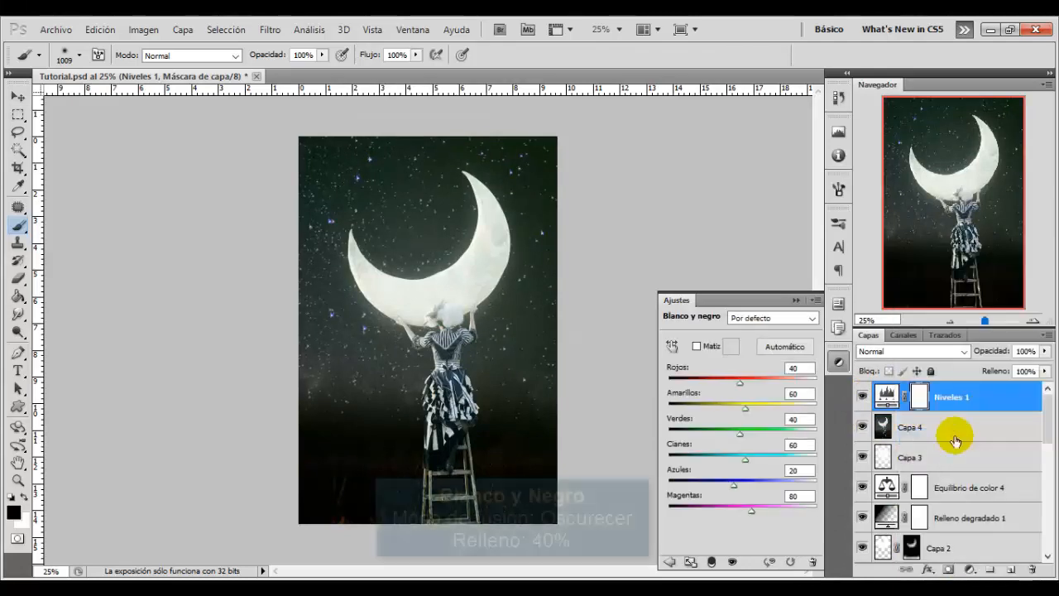
left_click(957, 351)
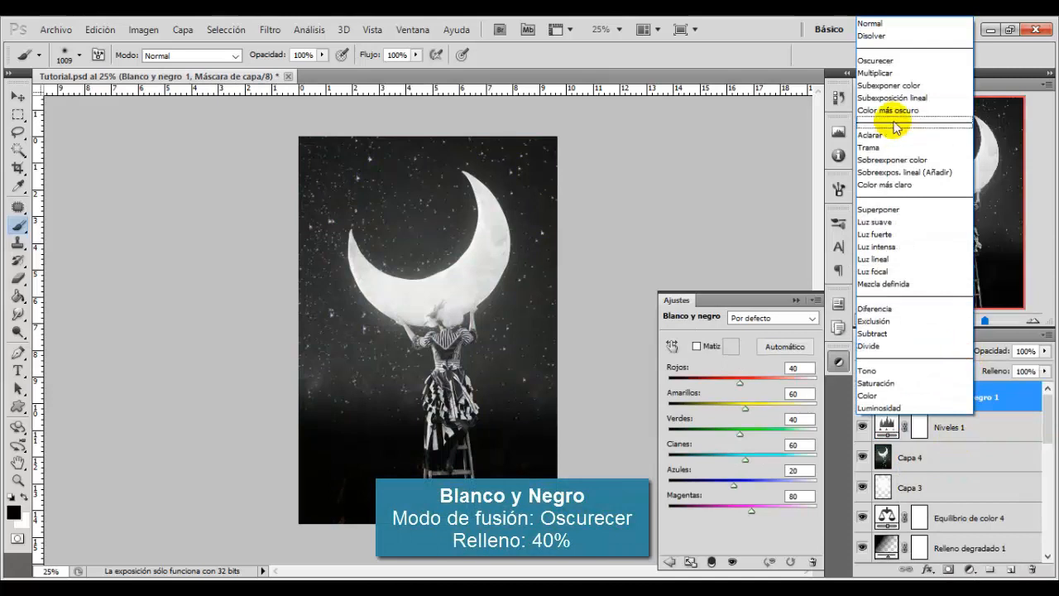
left_click(887, 61)
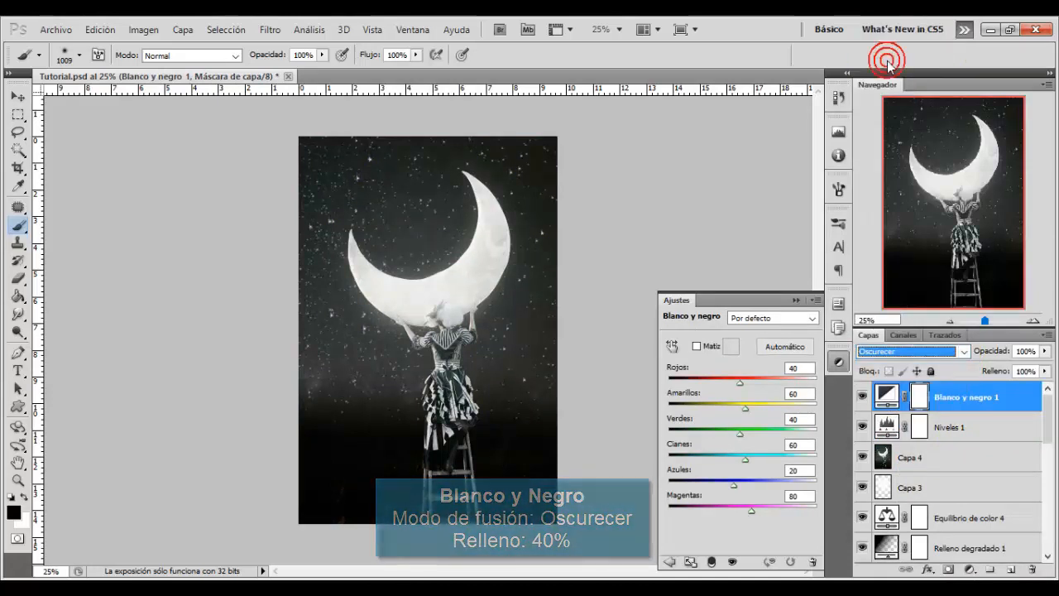
left_click(1017, 371)
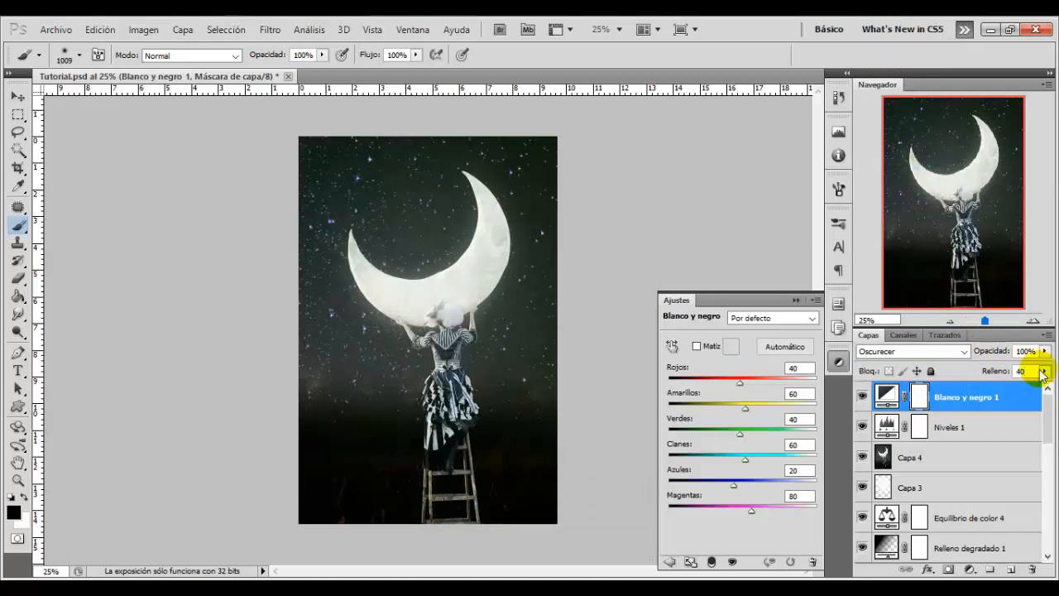
type("40")
left_click(861, 398)
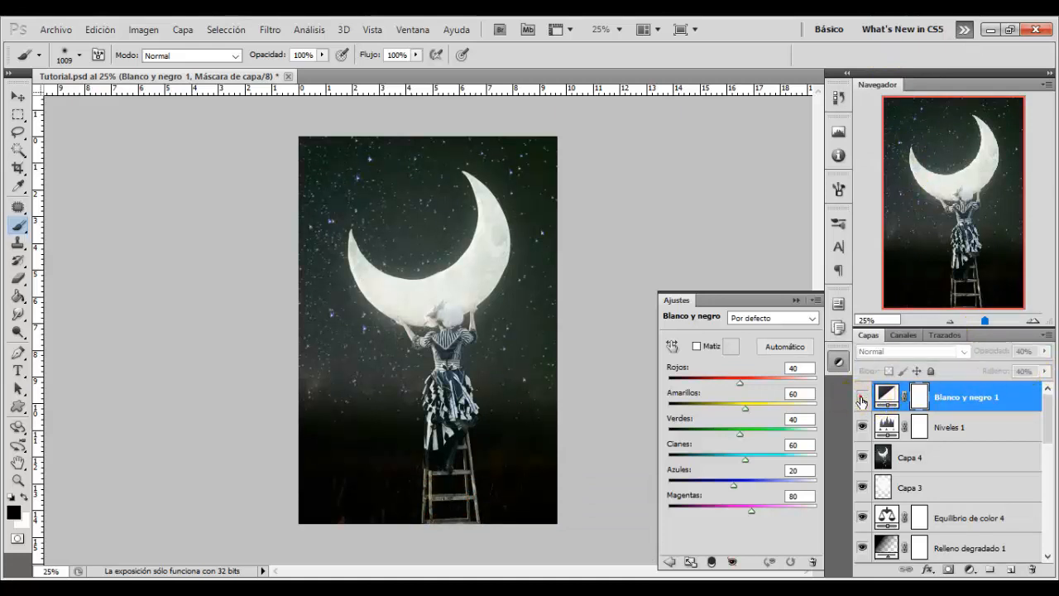
left_click(861, 400)
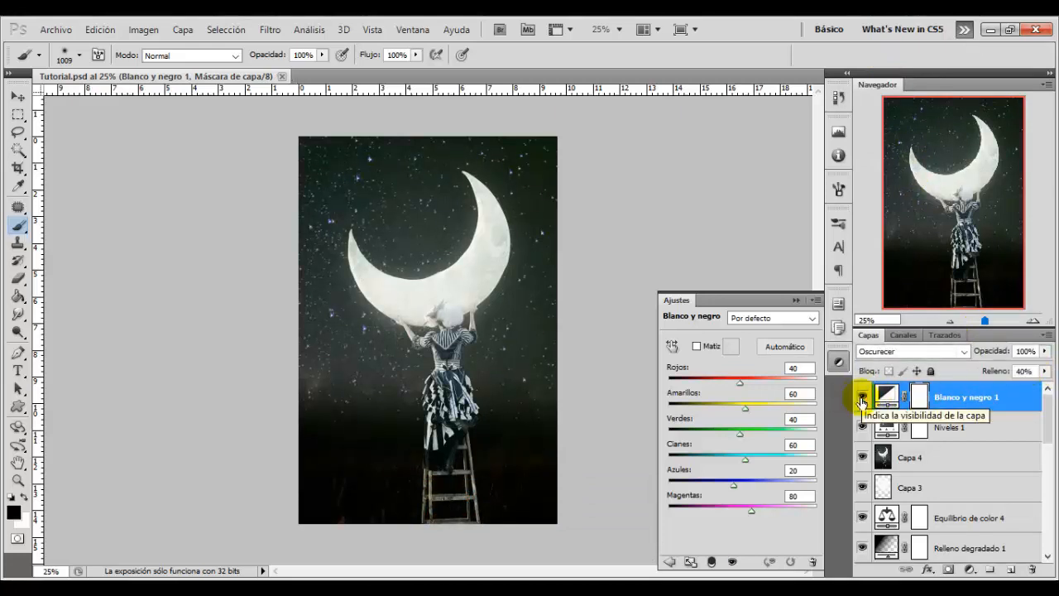
- Add a Curvas adjustment on top, lower the Verde highlight point to output 234 at input 253, and compare its effect
left_click(970, 570)
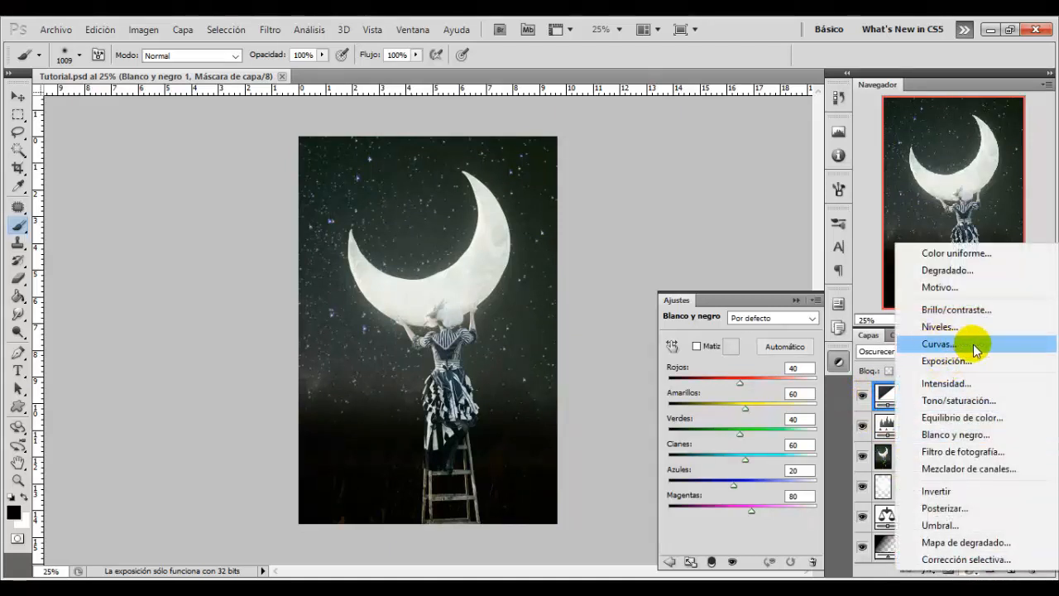
left_click(945, 348)
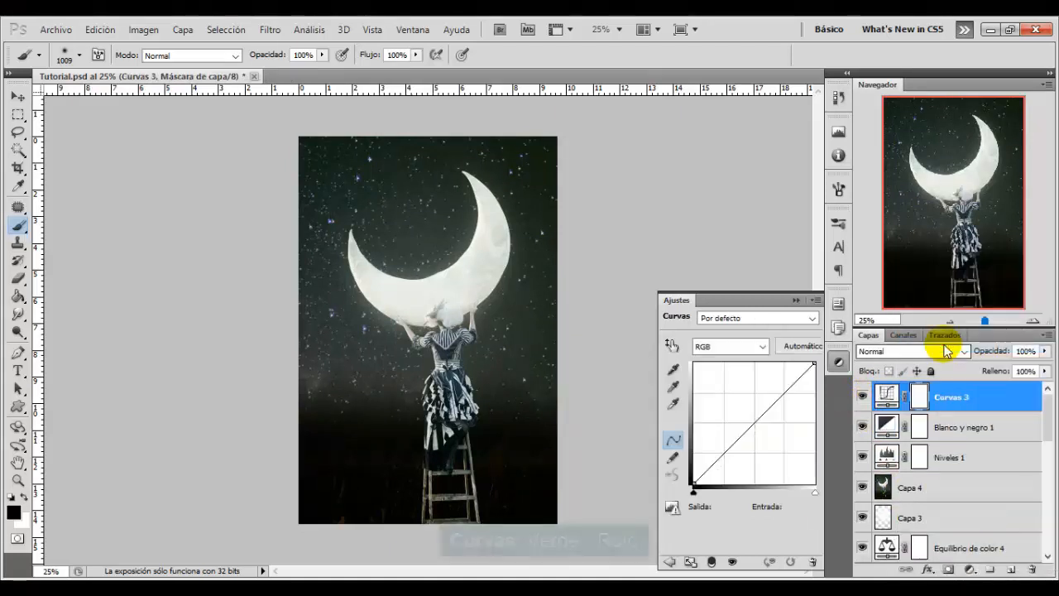
left_click(762, 348)
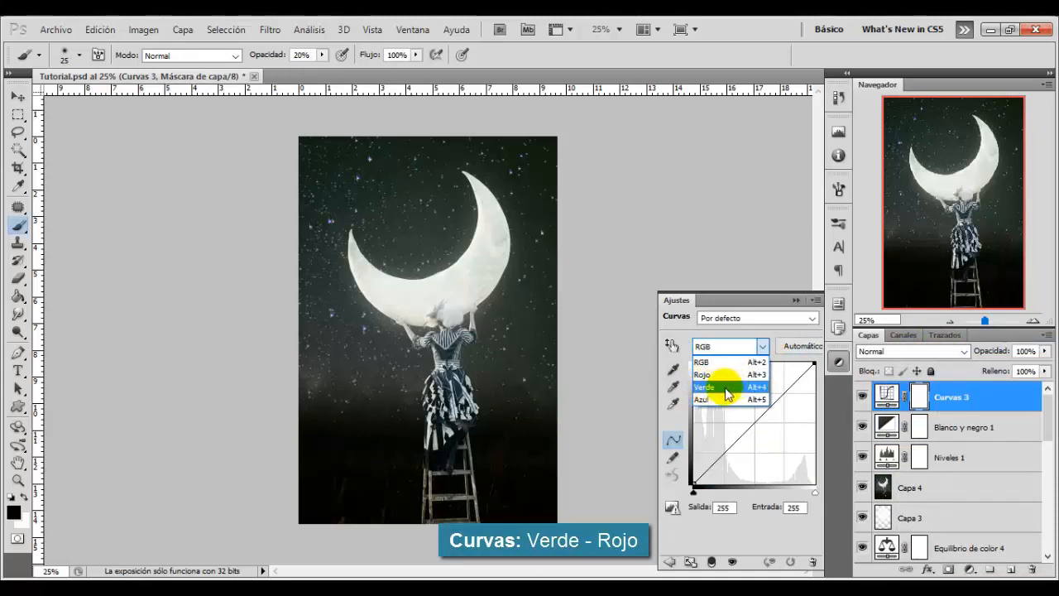
left_click(720, 387)
left_click_drag(813, 365, 813, 373)
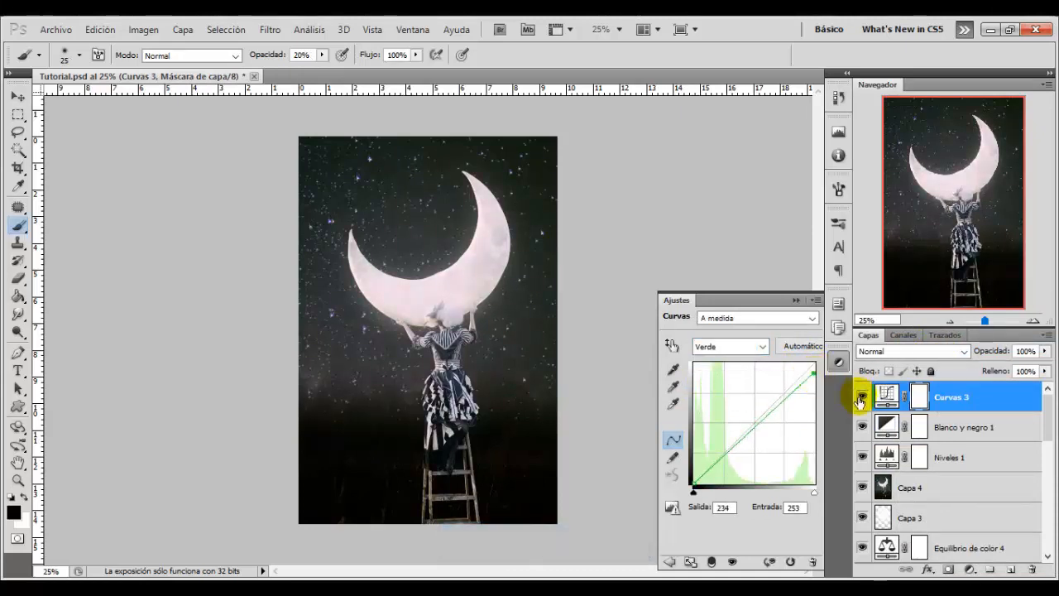
left_click(863, 401)
left_click(863, 401)
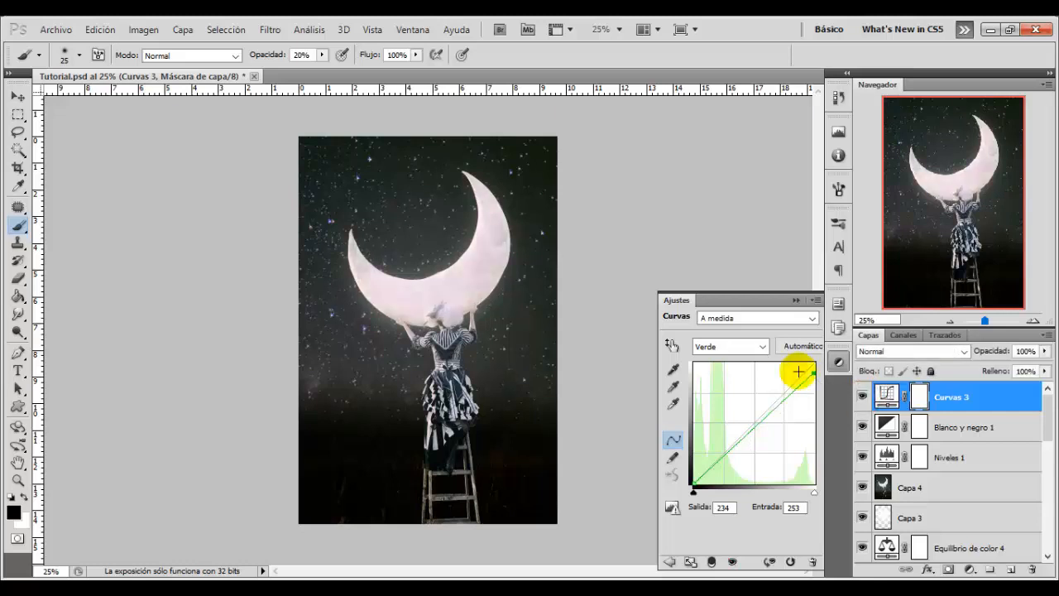
- Lower the Rojo highlight point of Curvas 3 to output 239 at input 255, and compare the adjustment's effect
left_click(761, 346)
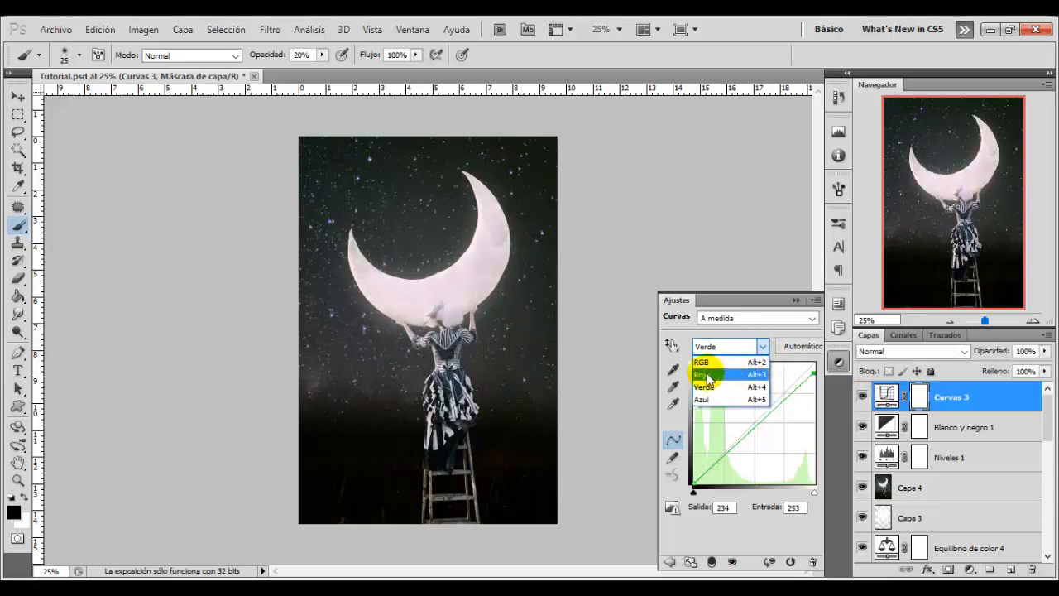
left_click(728, 376)
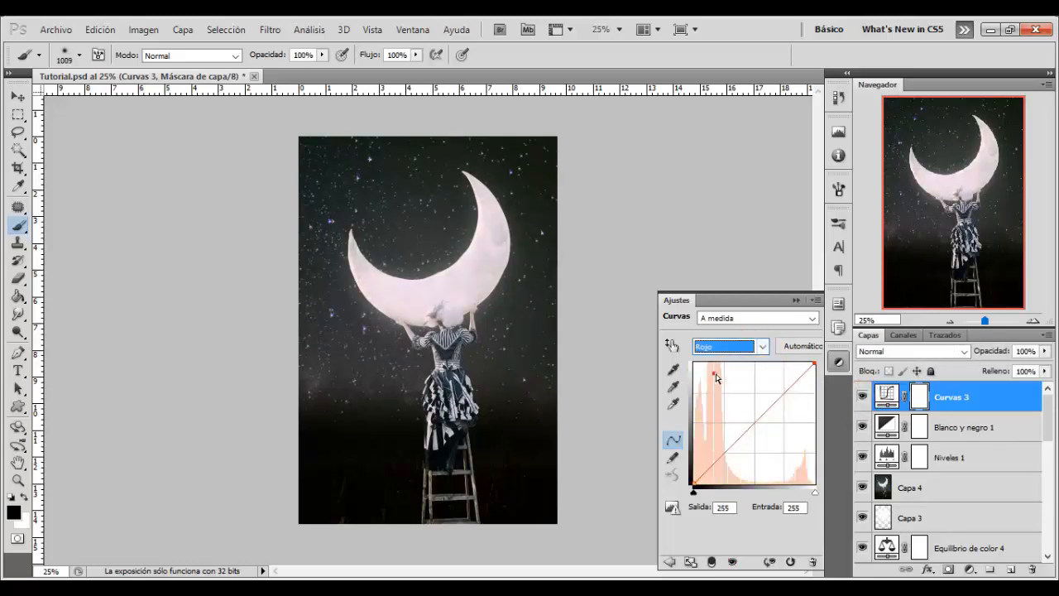
left_click(812, 365)
left_click_drag(813, 365, 816, 373)
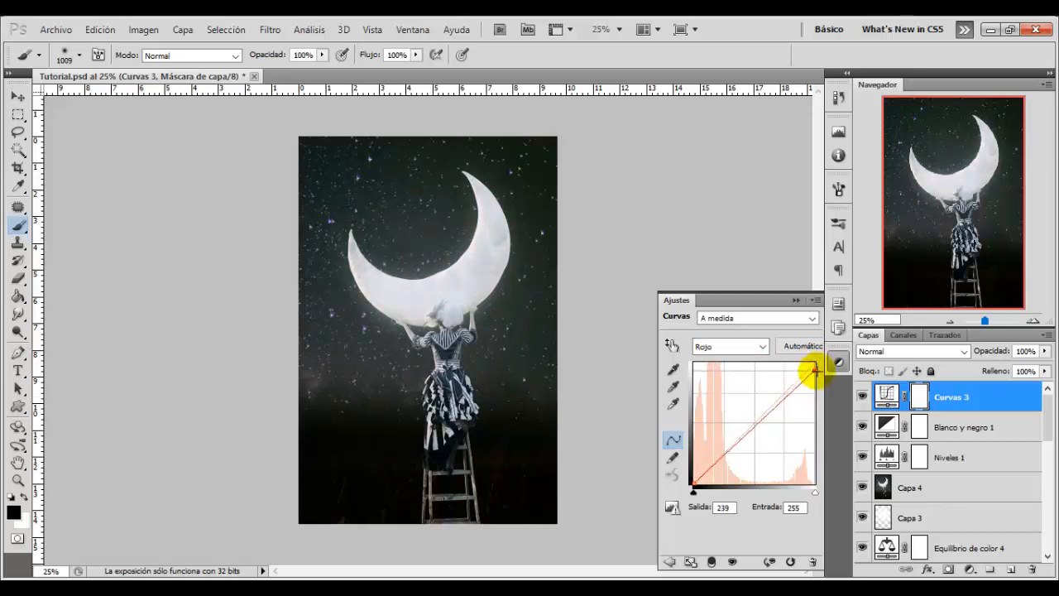
left_click(862, 399)
left_click(862, 400)
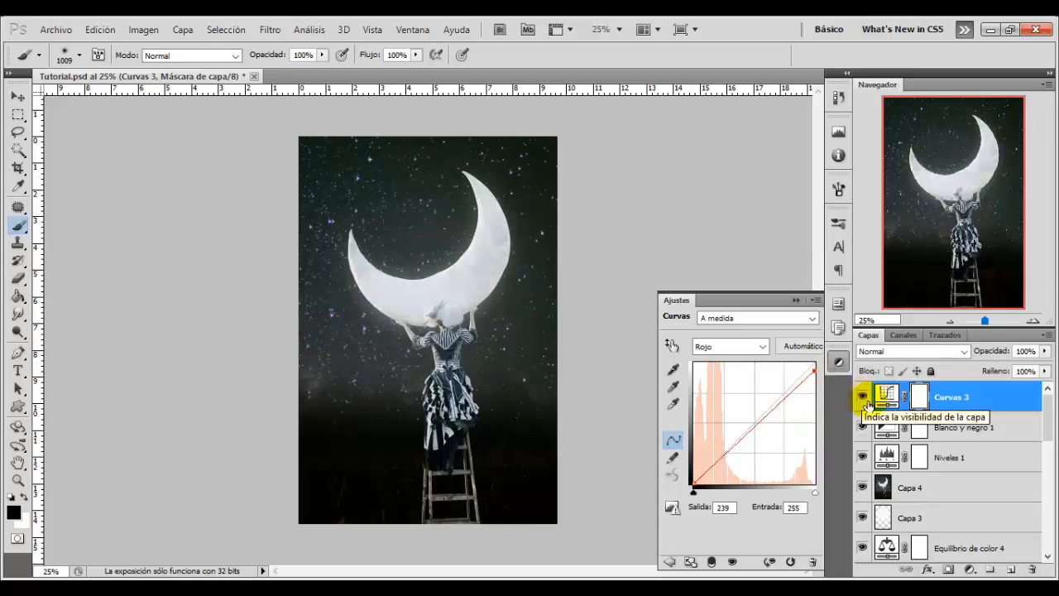
- Add an Exposición adjustment above Curvas 3 with Desplazamiento at +0,0079, and compare its effect
left_click(970, 569)
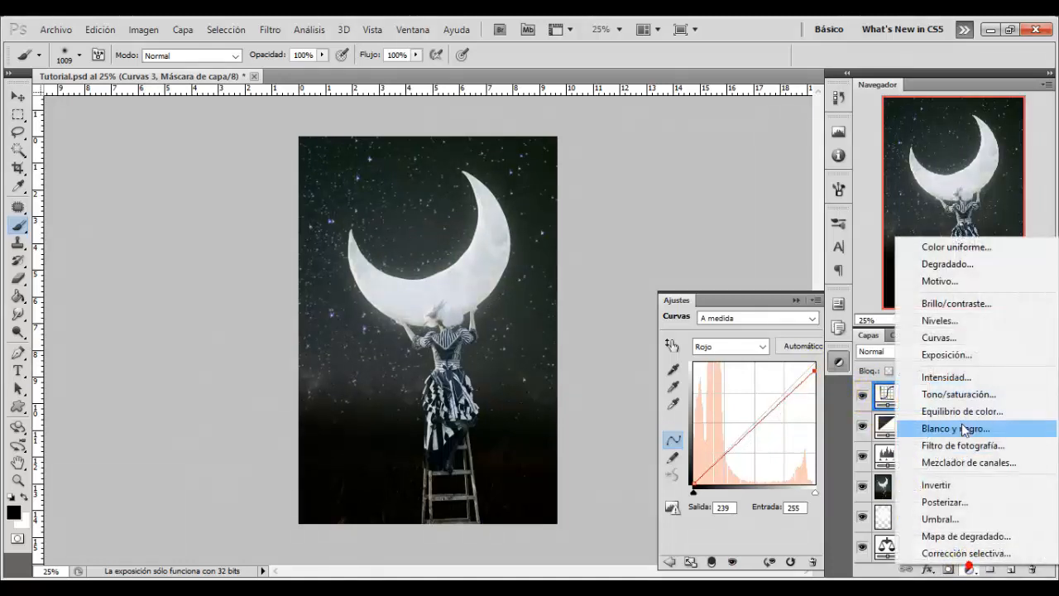
left_click(968, 357)
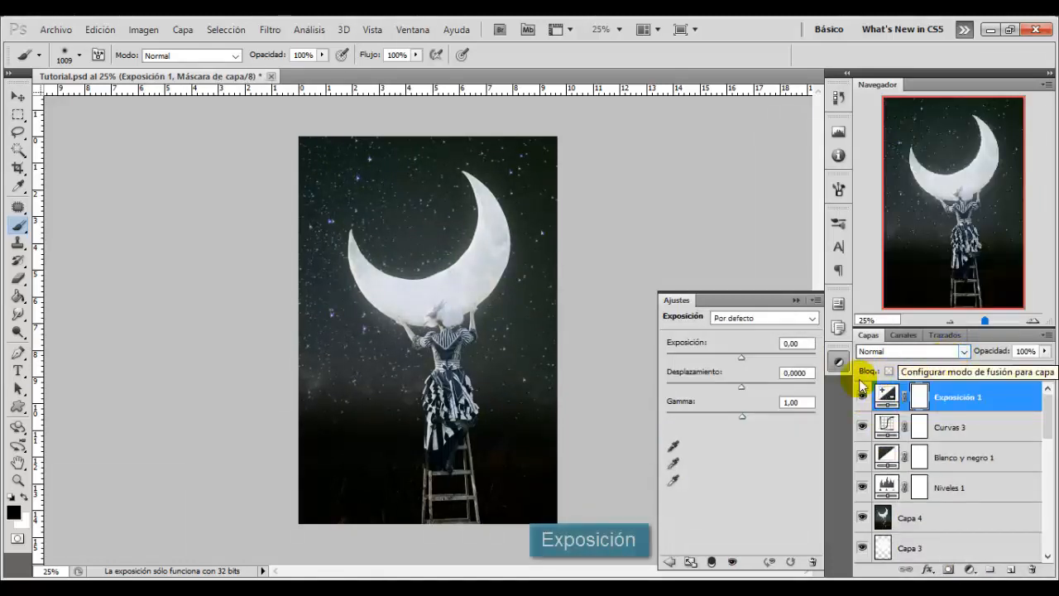
left_click_drag(743, 387, 743, 392)
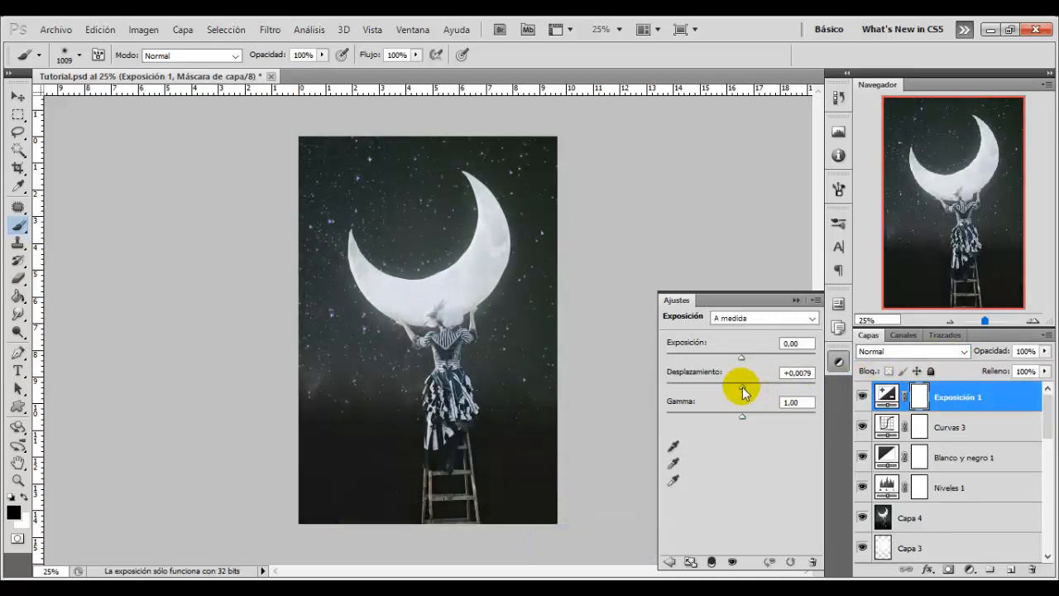
left_click(861, 398)
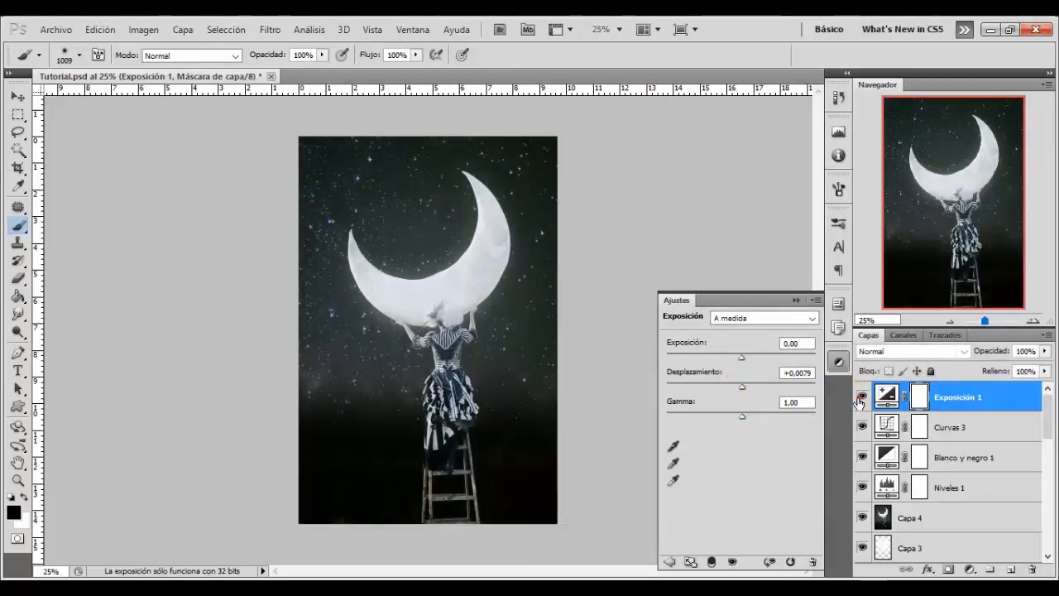
left_click(861, 398)
- Add an Intensidad adjustment on top with Intensidad at +10, and compare the image with and without the adjustments
left_click(970, 571)
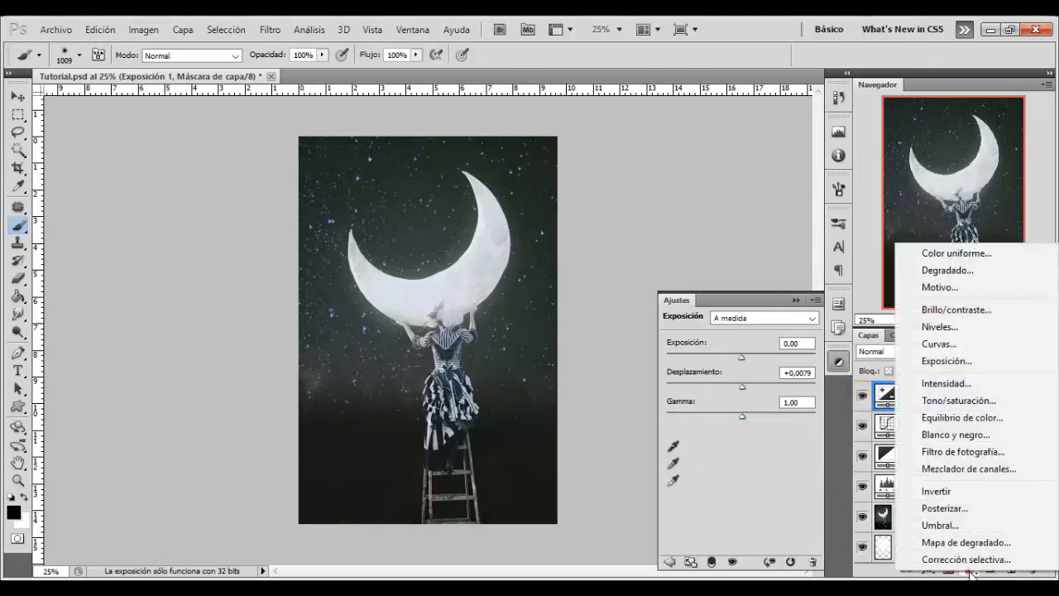
left_click(940, 385)
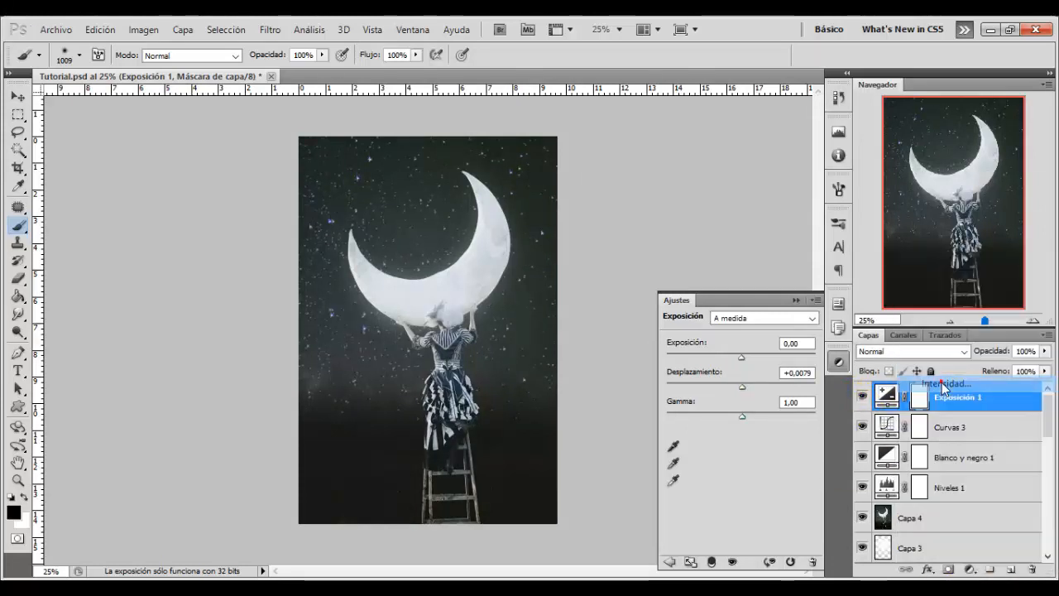
left_click_drag(742, 358, 749, 356)
left_click(862, 400)
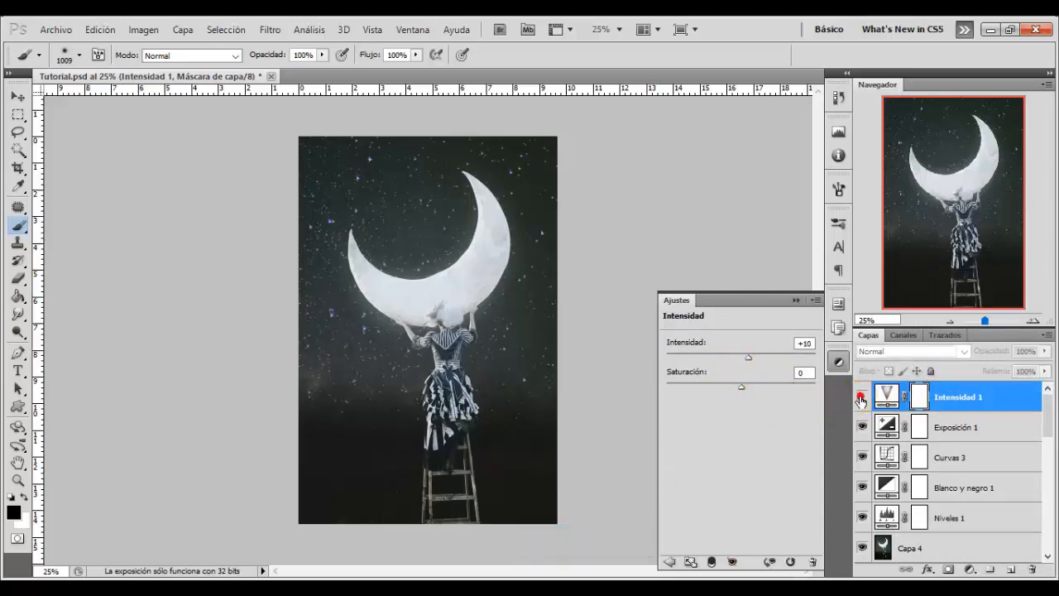
left_click(861, 428)
left_click(862, 427)
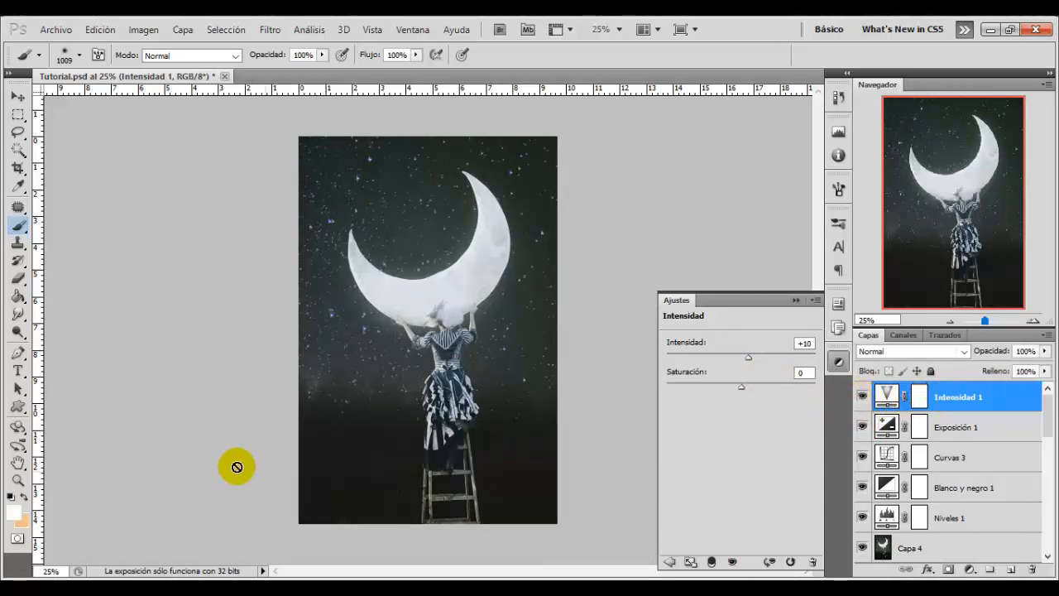
- Set the foreground colour to black
left_click(14, 512)
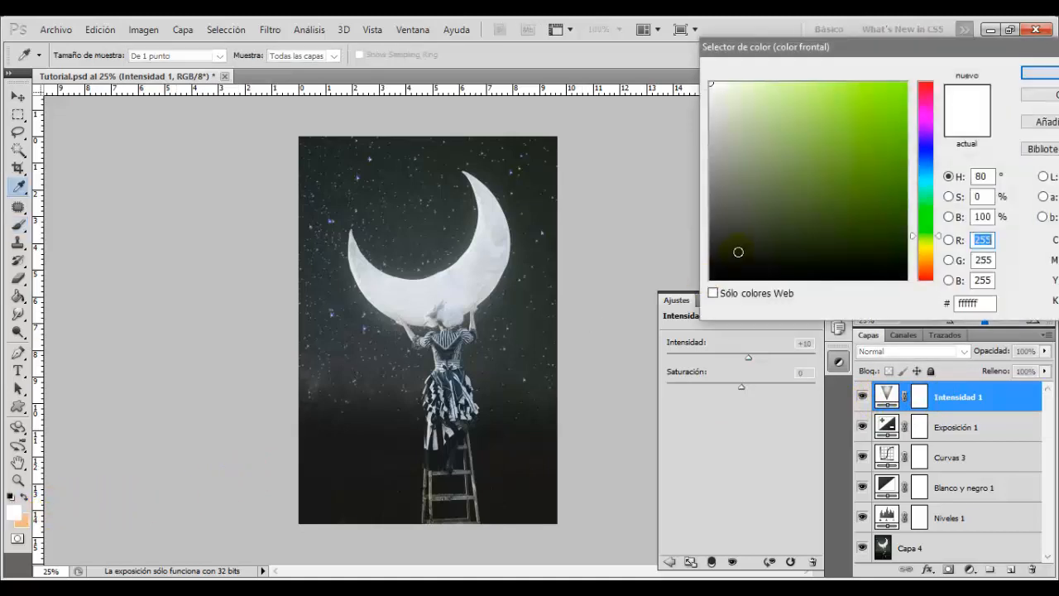
left_click_drag(738, 252, 685, 302)
left_click(1030, 74)
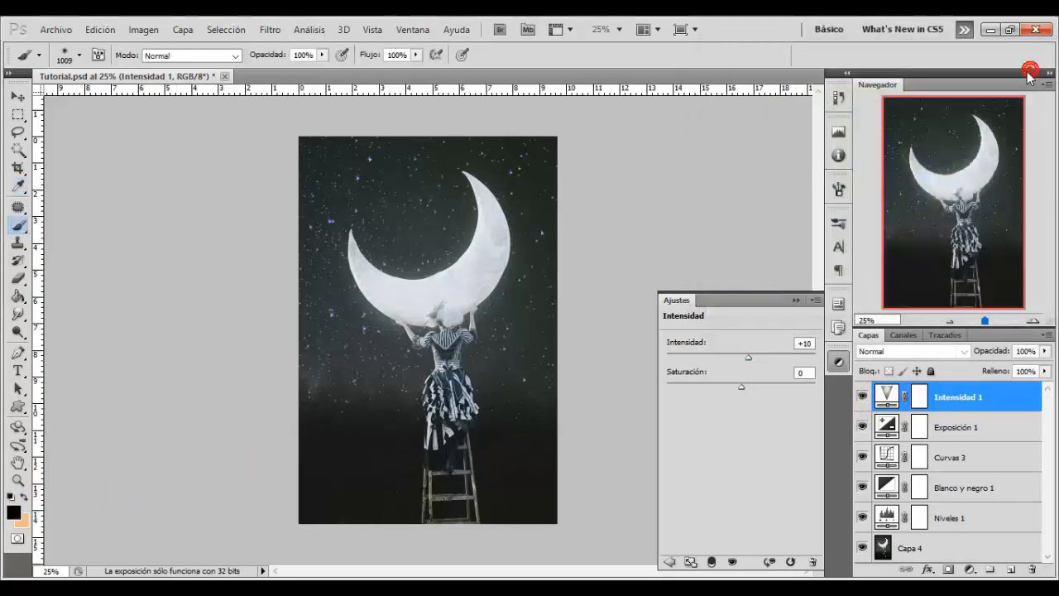
- Add a black-to-transparent gradient fill layer on top with Radial style, Invertir enabled and a scale of 150%
left_click(970, 570)
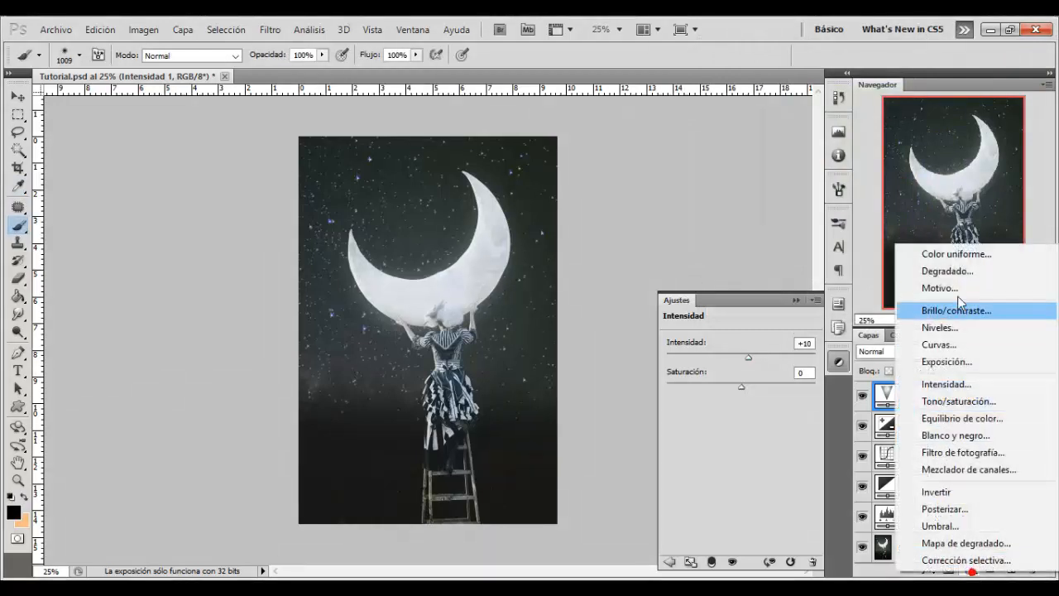
left_click(935, 271)
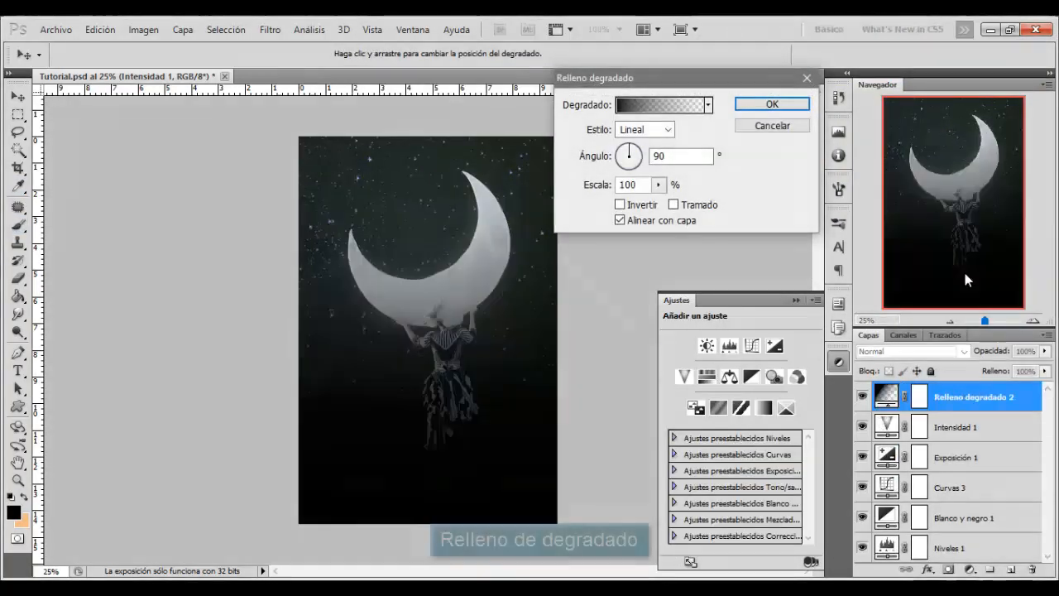
left_click(658, 130)
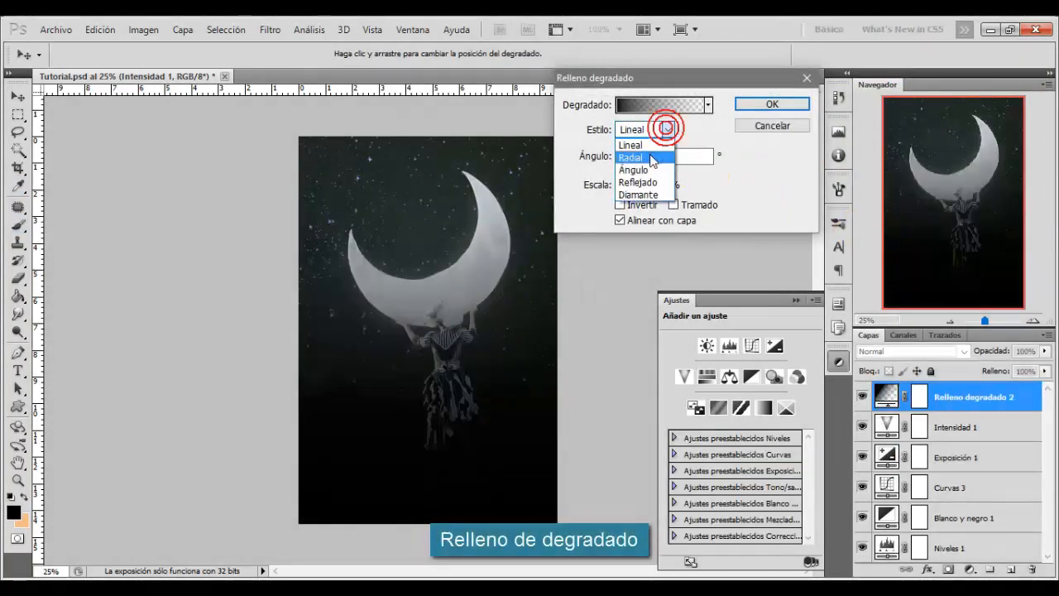
left_click(650, 157)
left_click(620, 204)
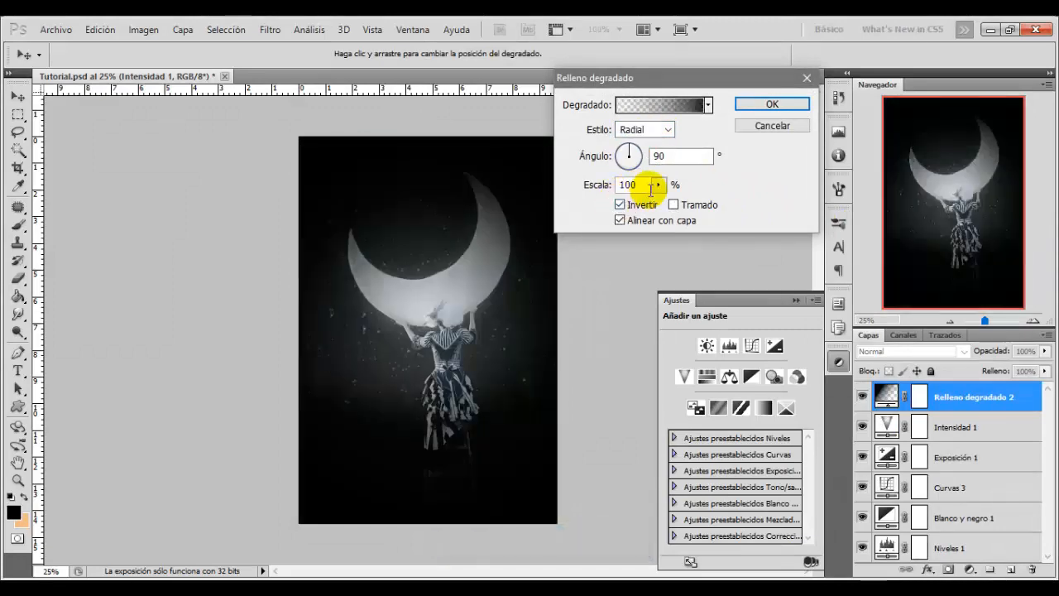
left_click(658, 185)
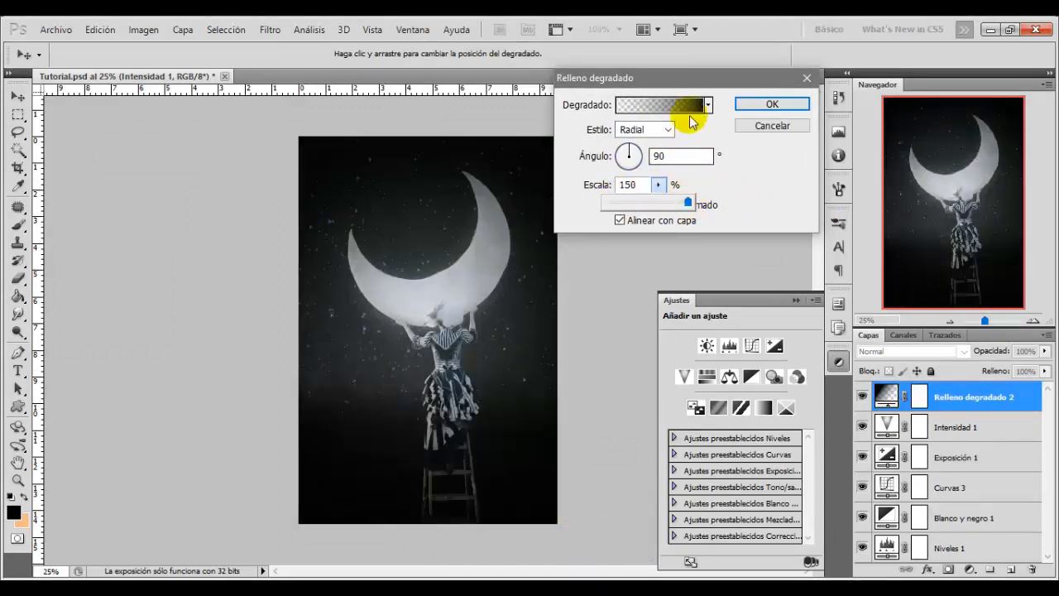
- Move the gradient's transparent opacity stop to location 64%, and accept the gradient and the fill layer
left_click(688, 105)
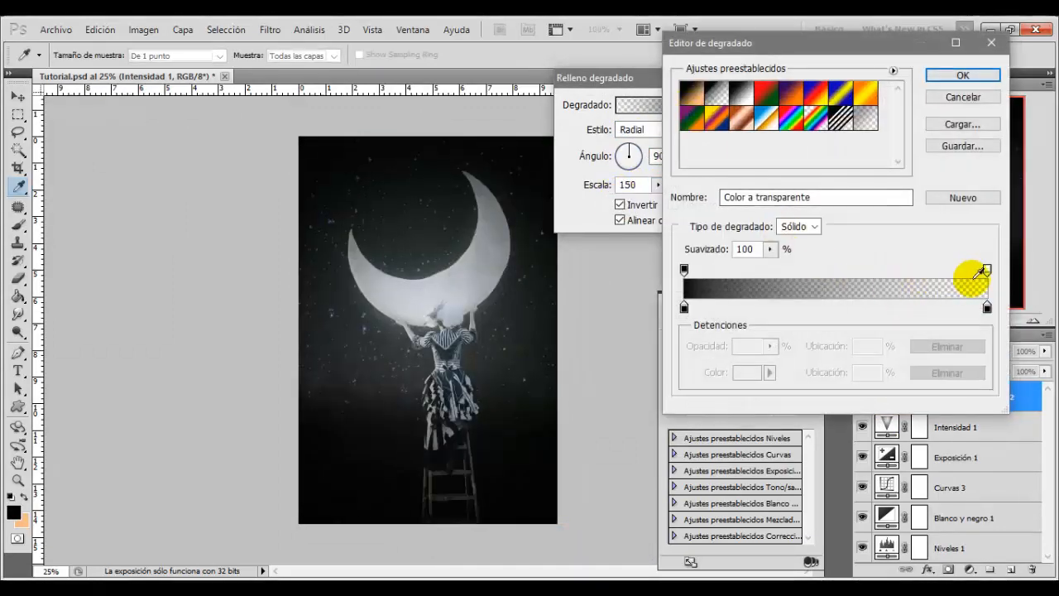
left_click_drag(987, 270, 878, 276)
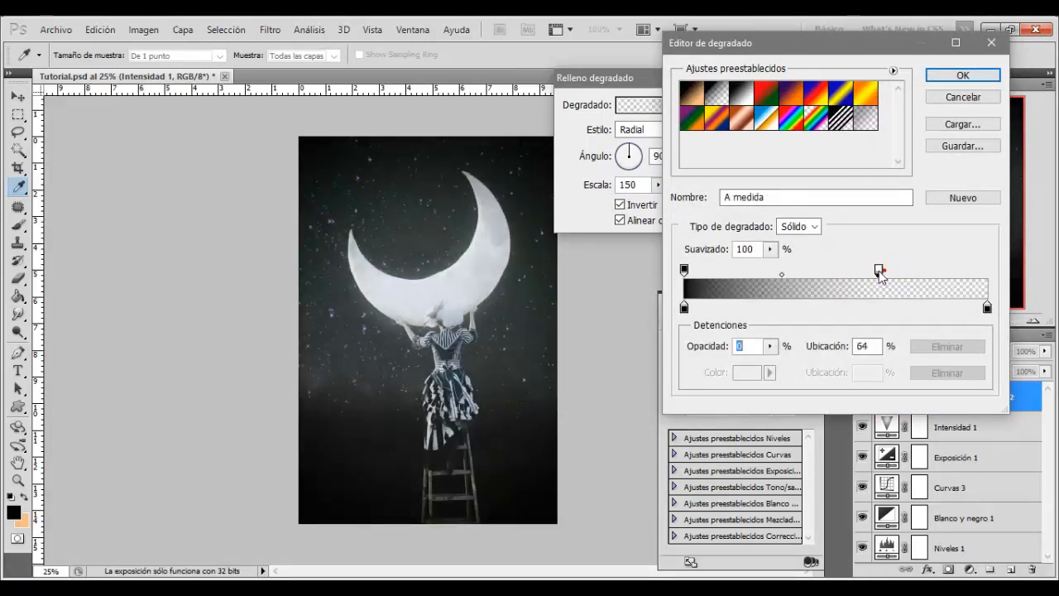
left_click(952, 76)
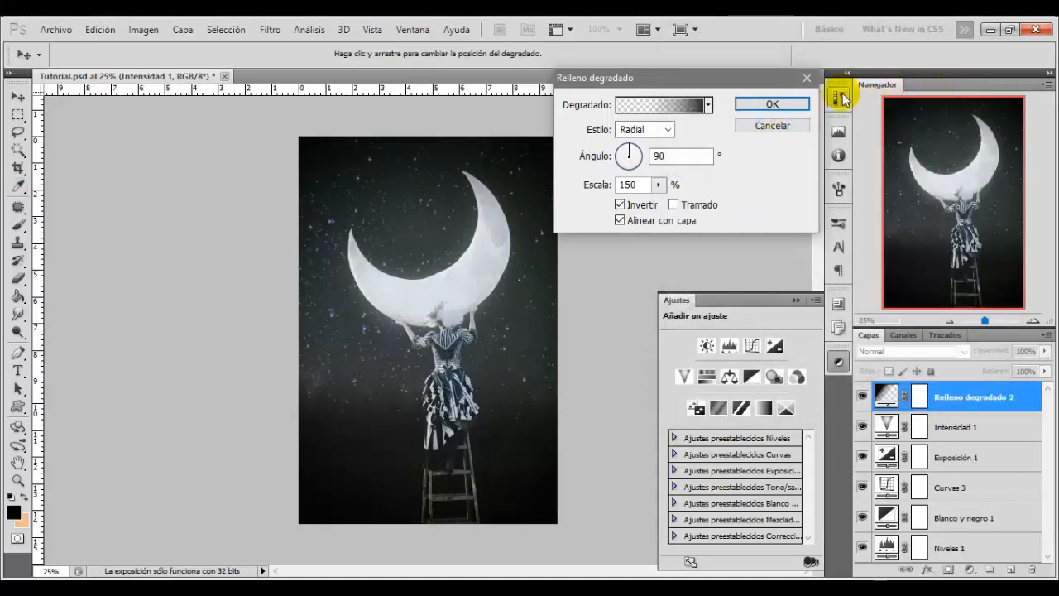
left_click(772, 104)
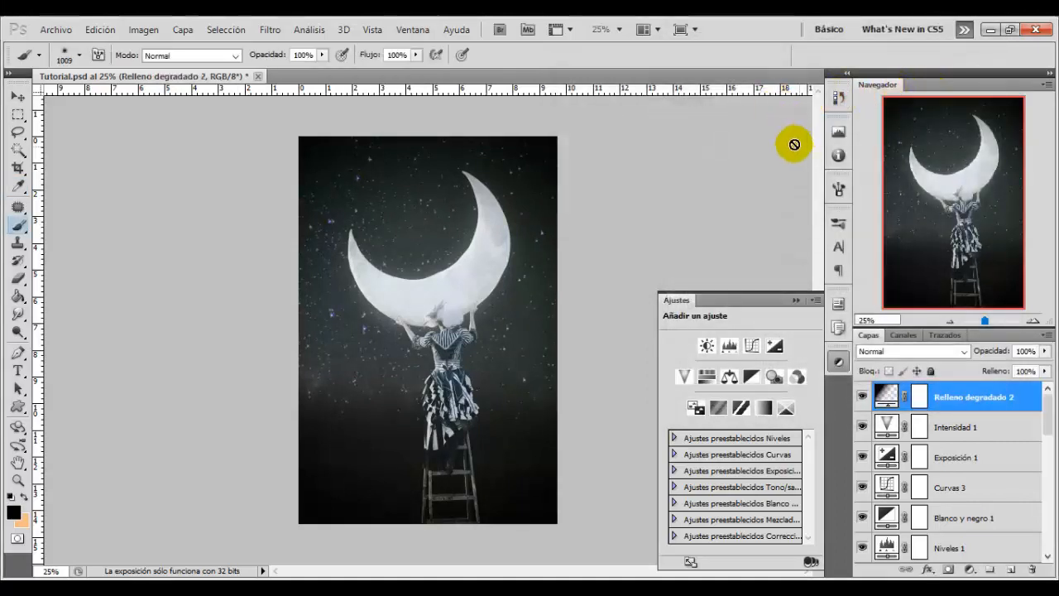
- Compare the image with and without Relleno degradado 2, and open the layer's opacity for editing
left_click(863, 397)
left_click(863, 397)
left_click(1034, 350)
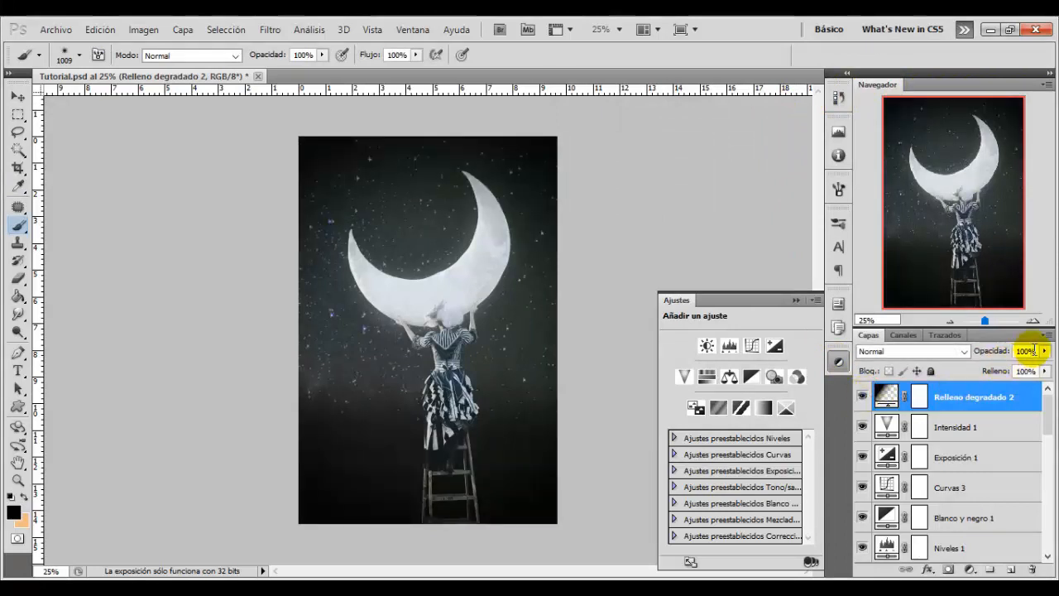